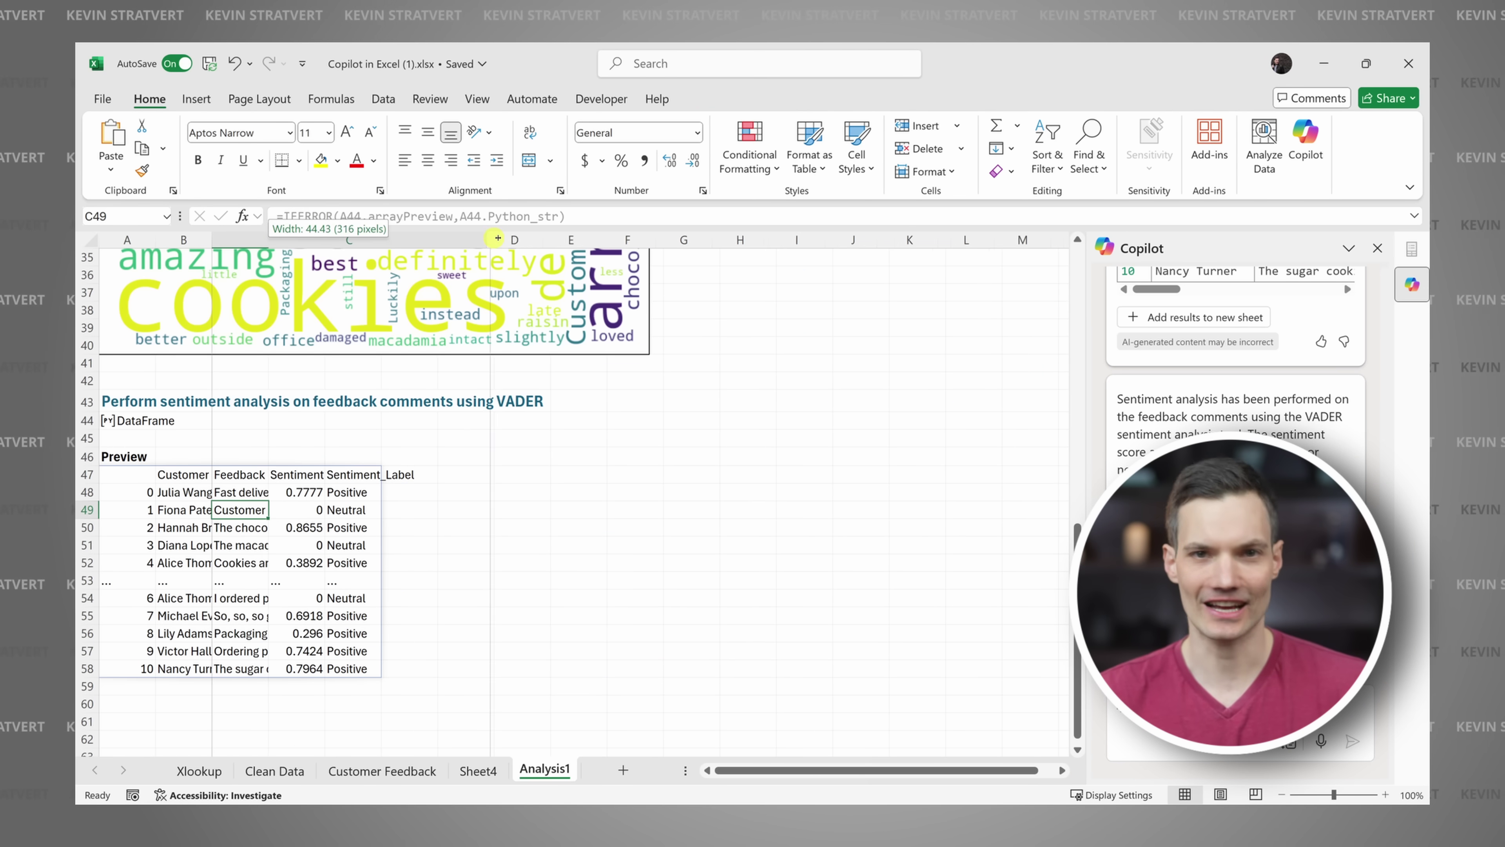
left_click_drag(497, 238, 498, 238)
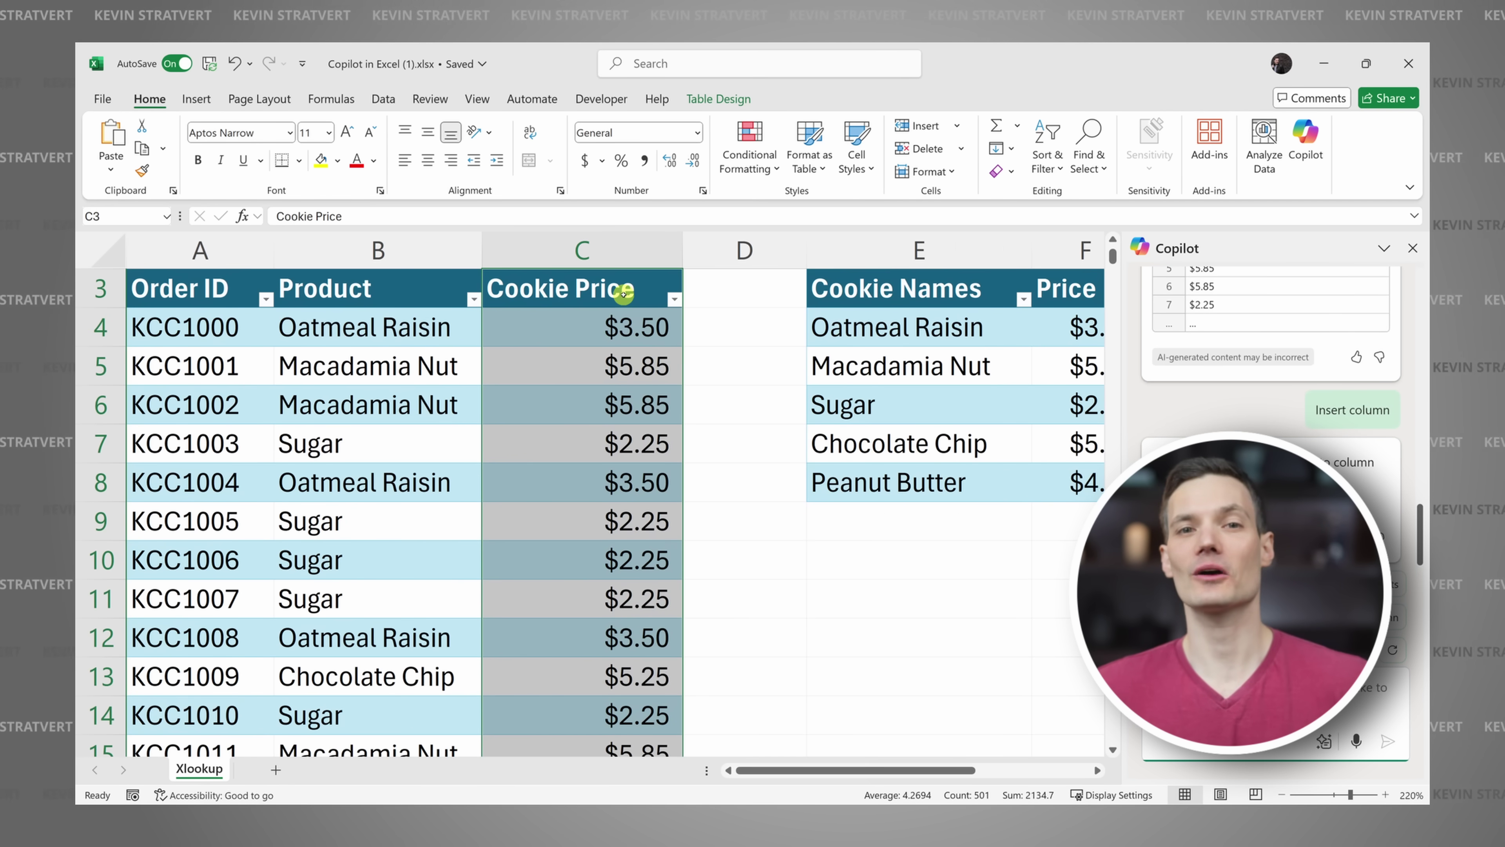
scroll(633, 335, "up", 1)
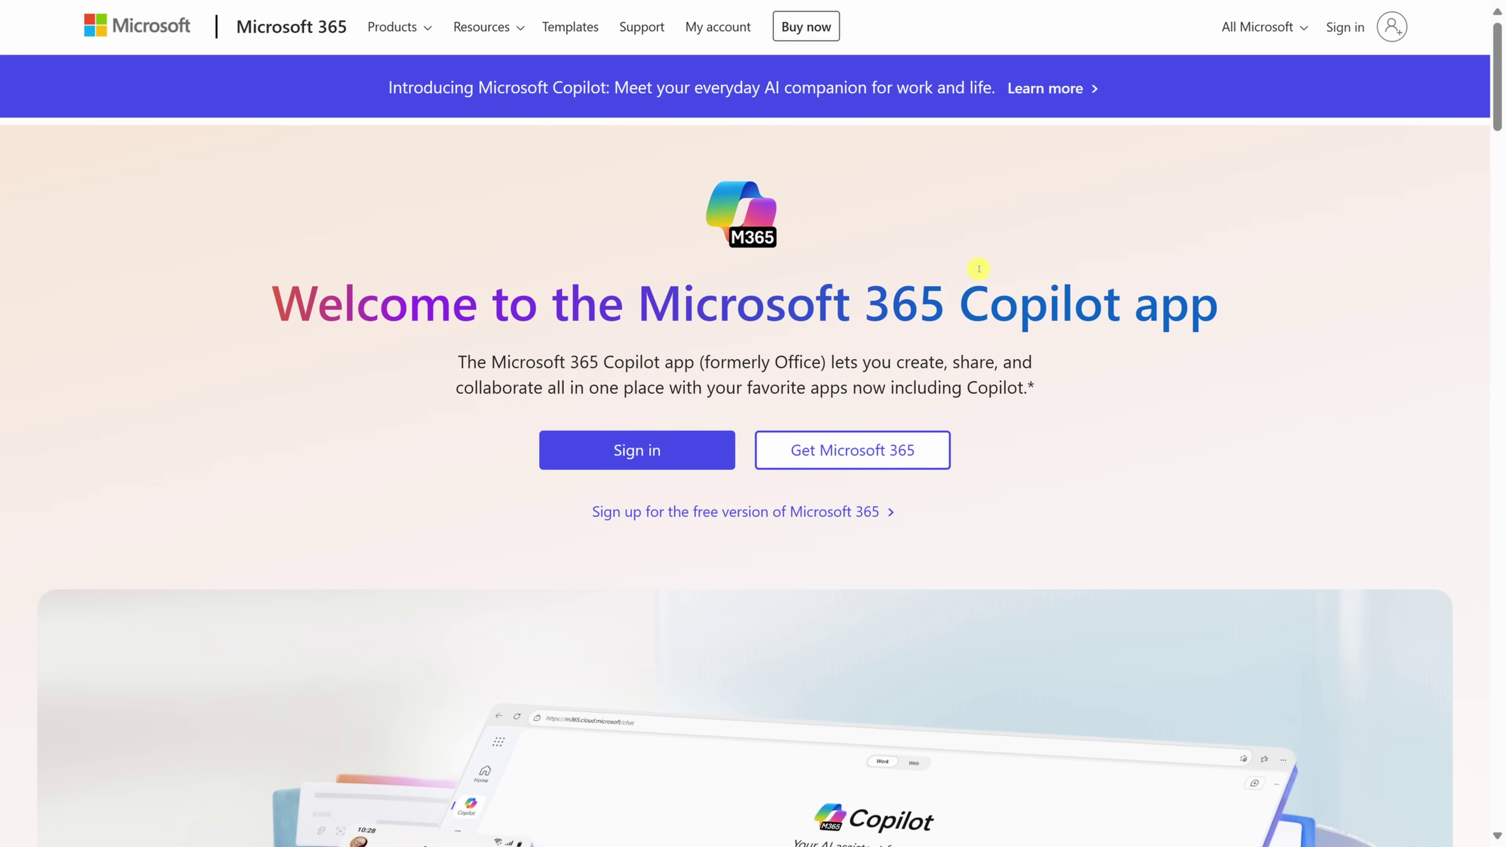
Review the Microsoft 365 Copilot app welcome page and the features of the Microsoft 365 Family and Personal plans.
left_click_drag(640, 298, 934, 304)
left_click(887, 389)
scroll(913, 388, "down", 10)
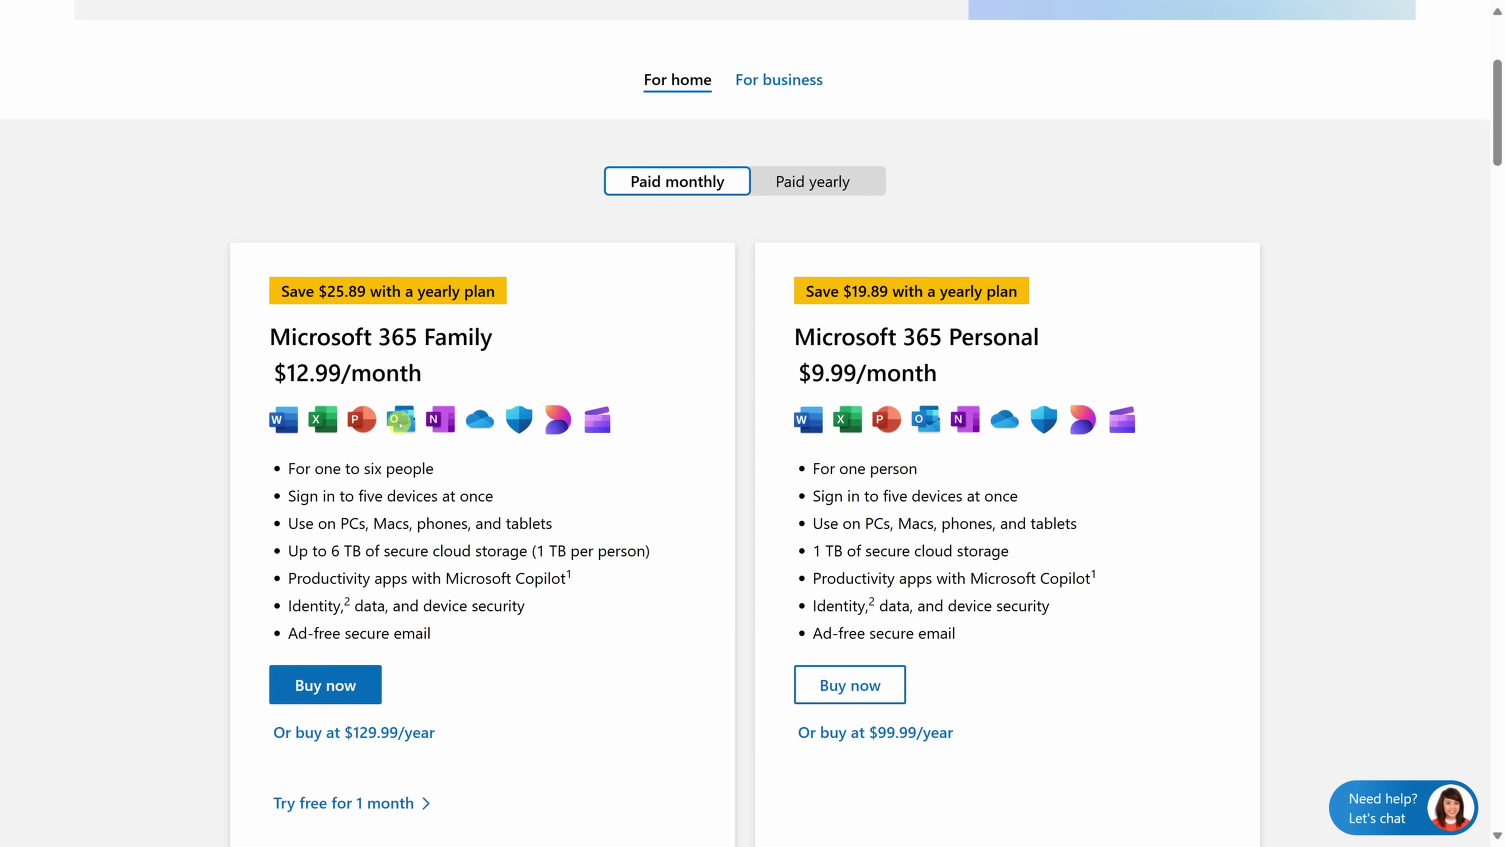
left_click_drag(296, 578, 567, 572)
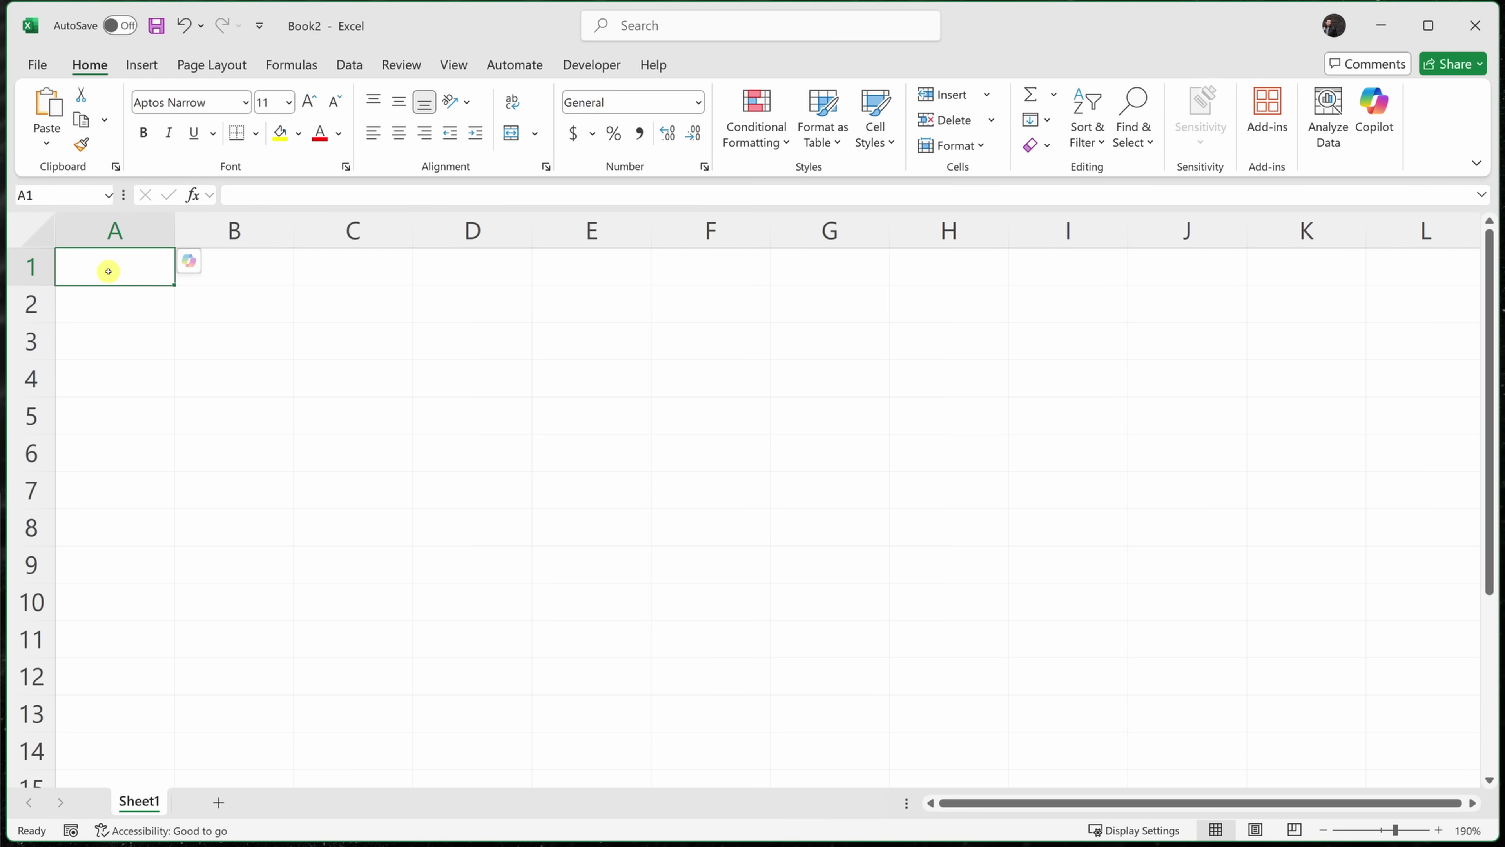
Look through the Copilot options offered for the empty cell B2 and dismiss them.
left_click(166, 296)
left_click(214, 300)
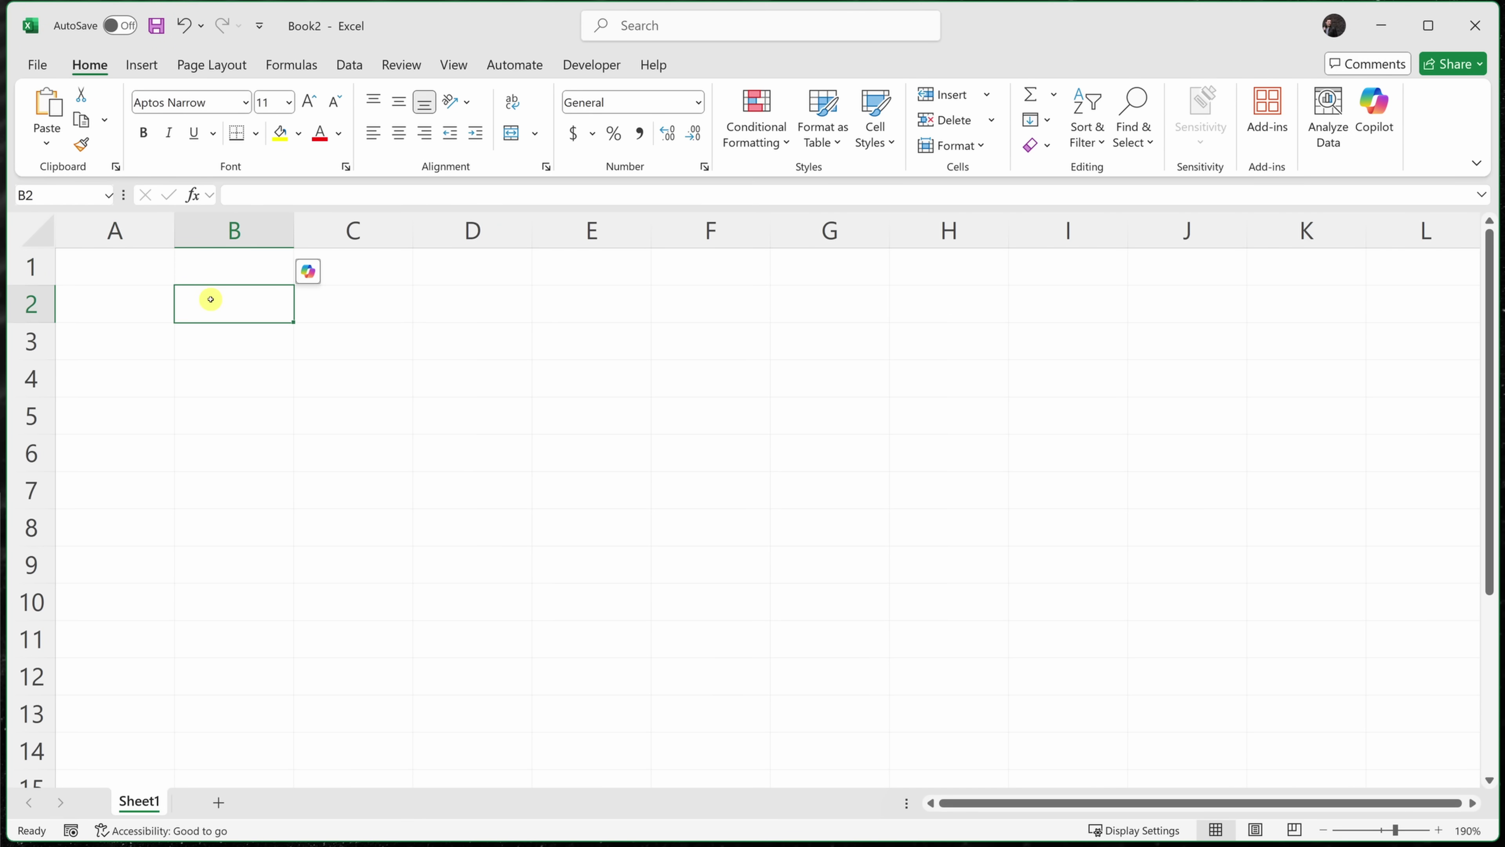
left_click(308, 272)
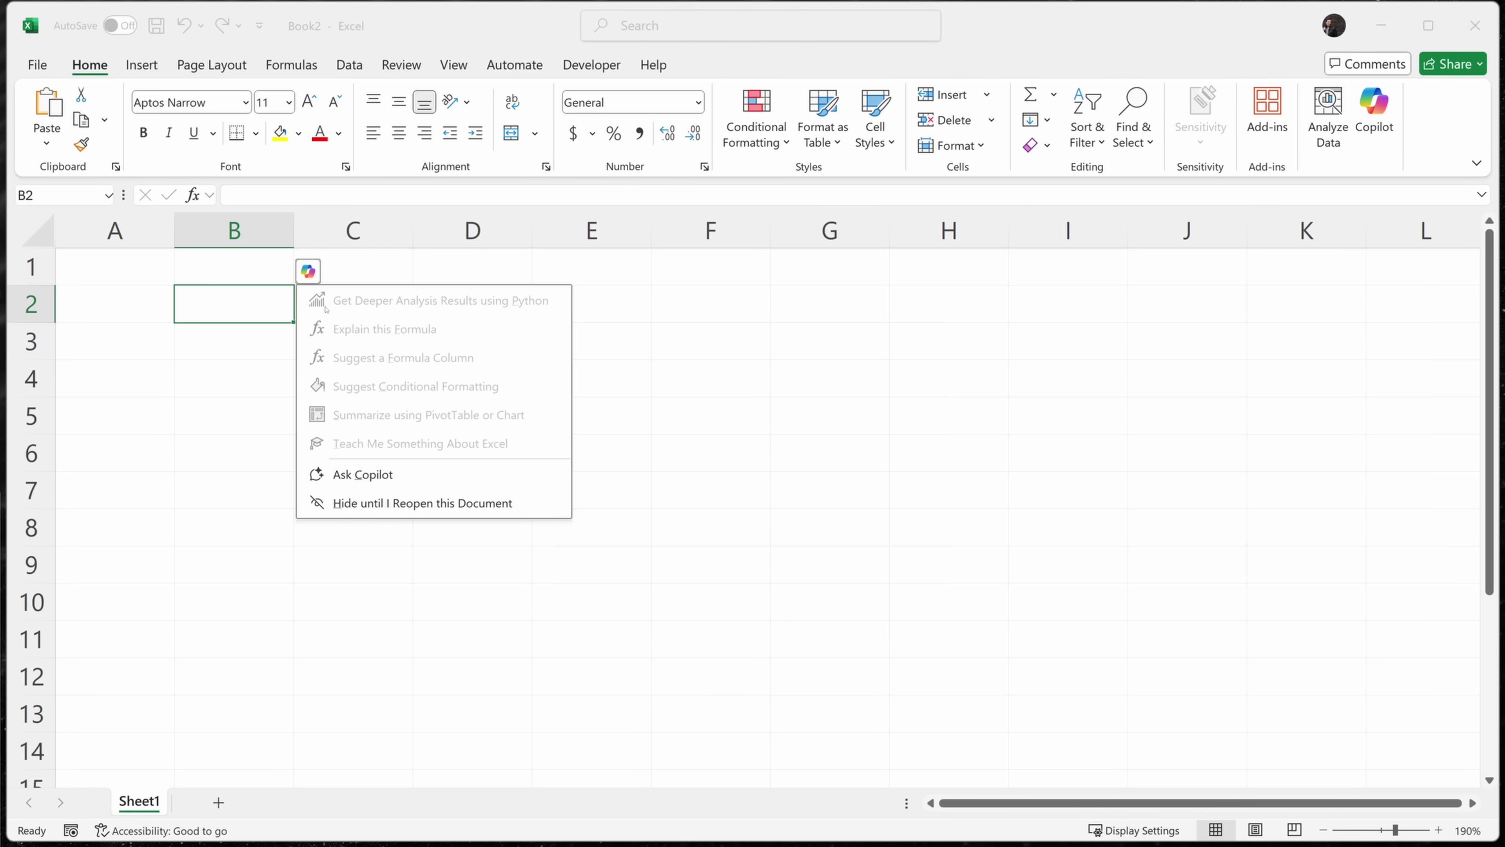
left_click(238, 305)
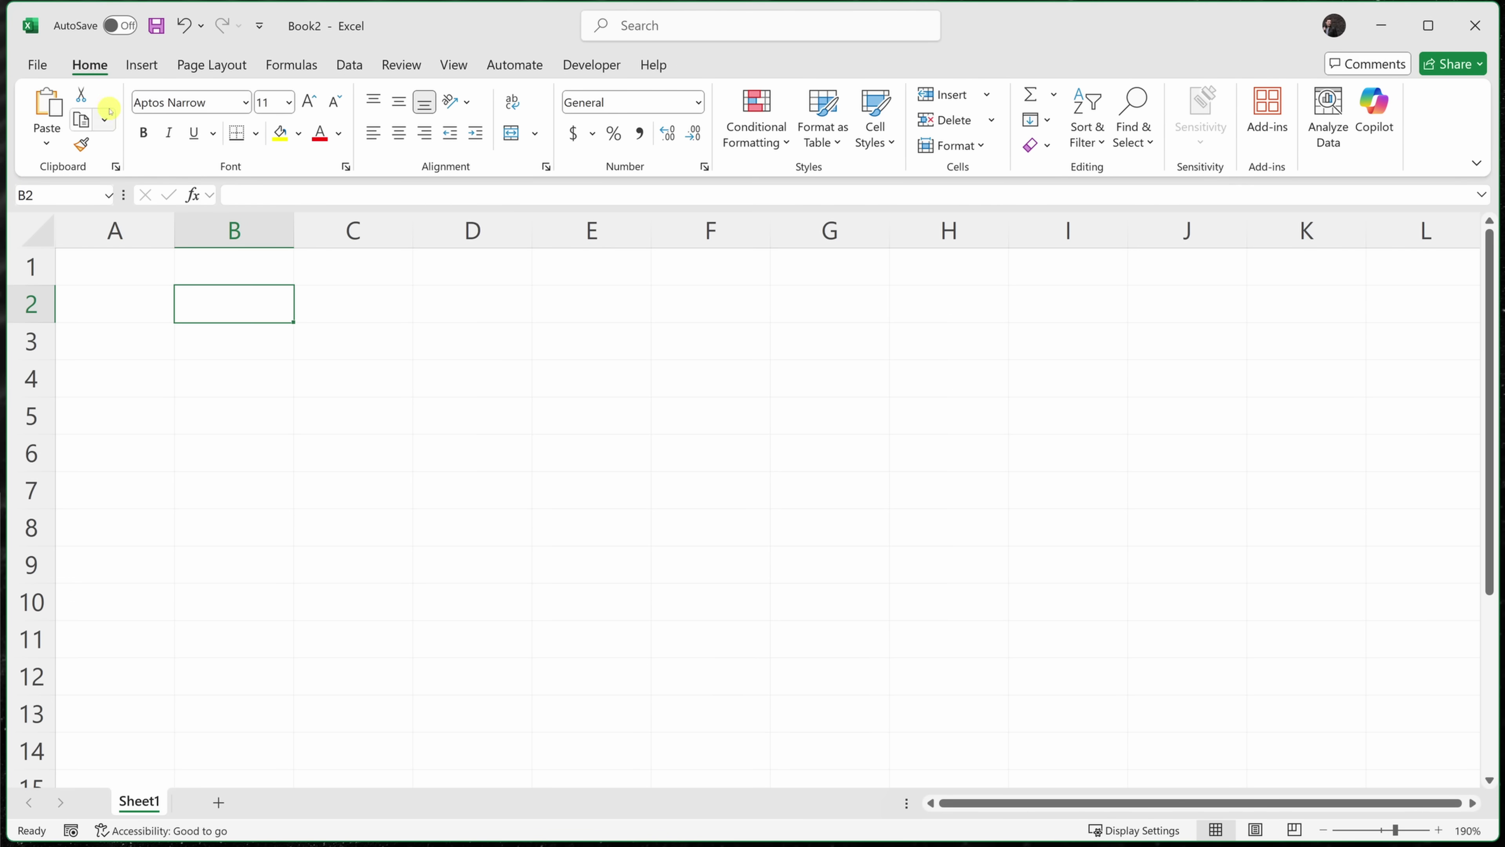
Open Copilot for the workbook and turn on AutoSave.
left_click(1374, 130)
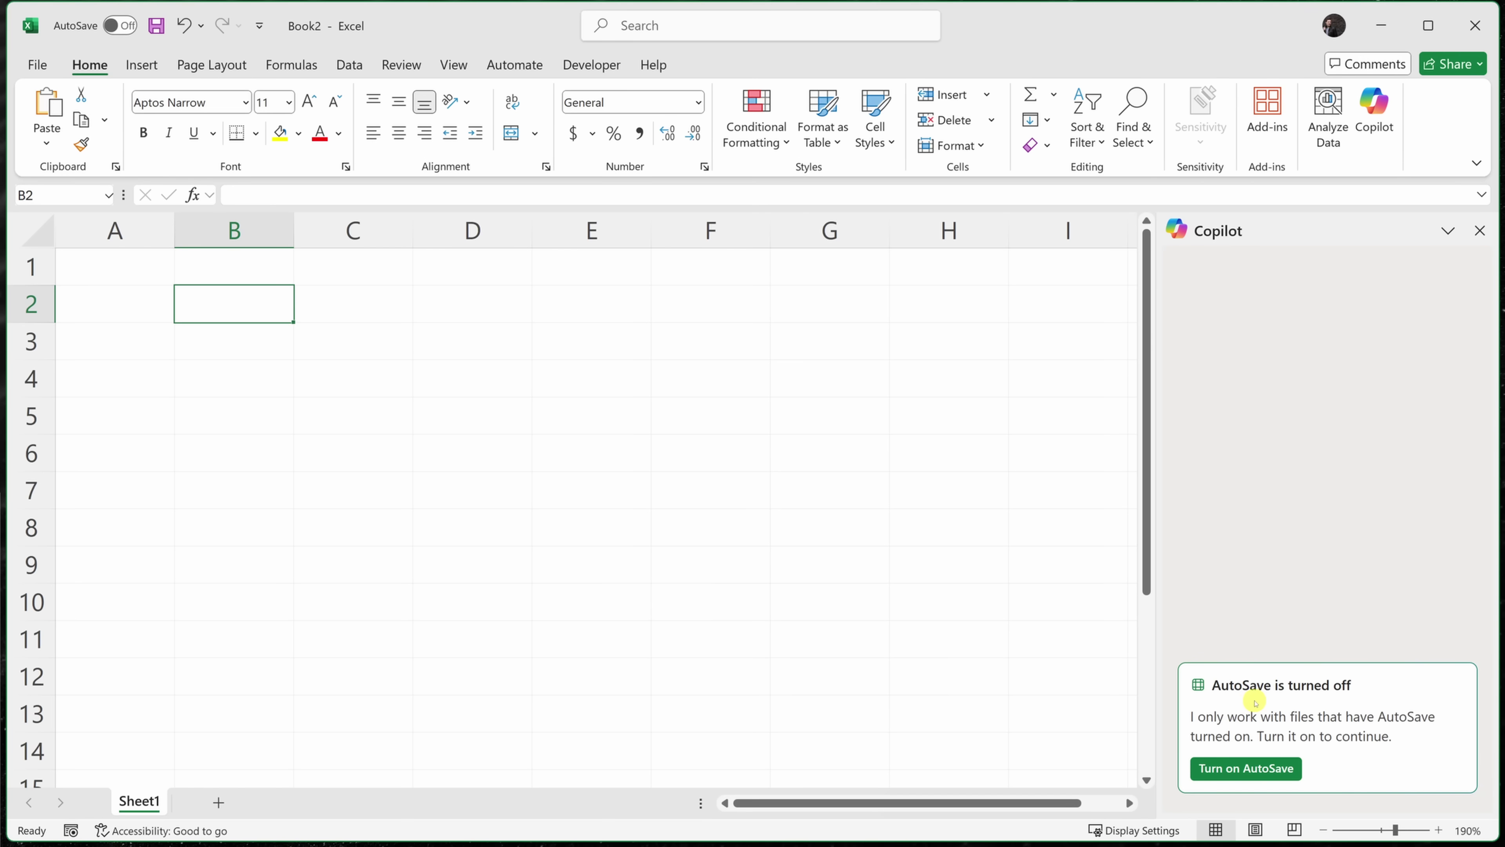
left_click(1246, 769)
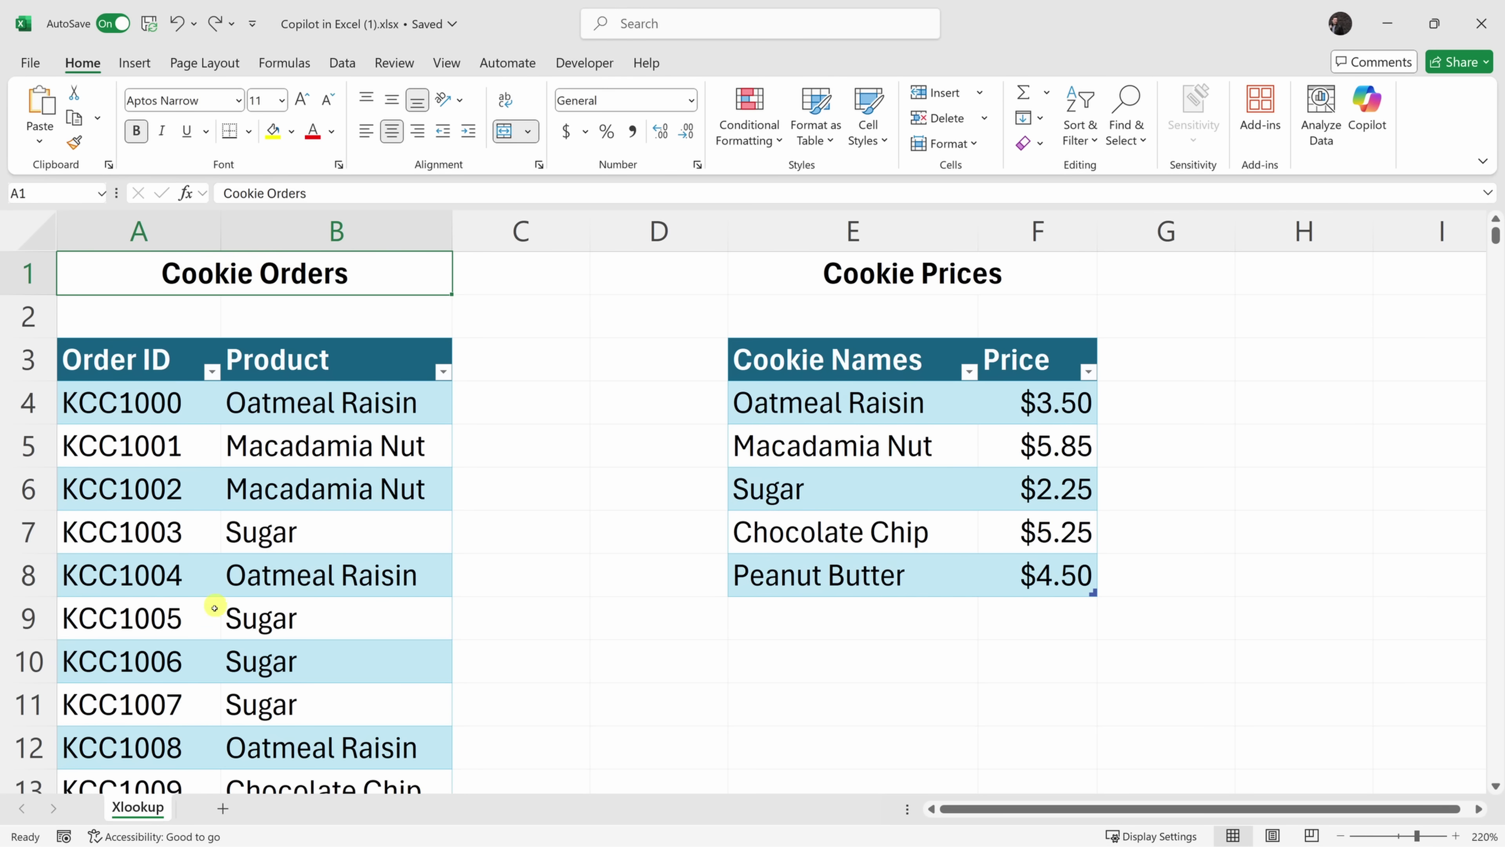
Examine the order IDs and products in the Cookie Orders table and the names and prices in the Cookie Prices table.
left_click_drag(141, 360, 305, 782)
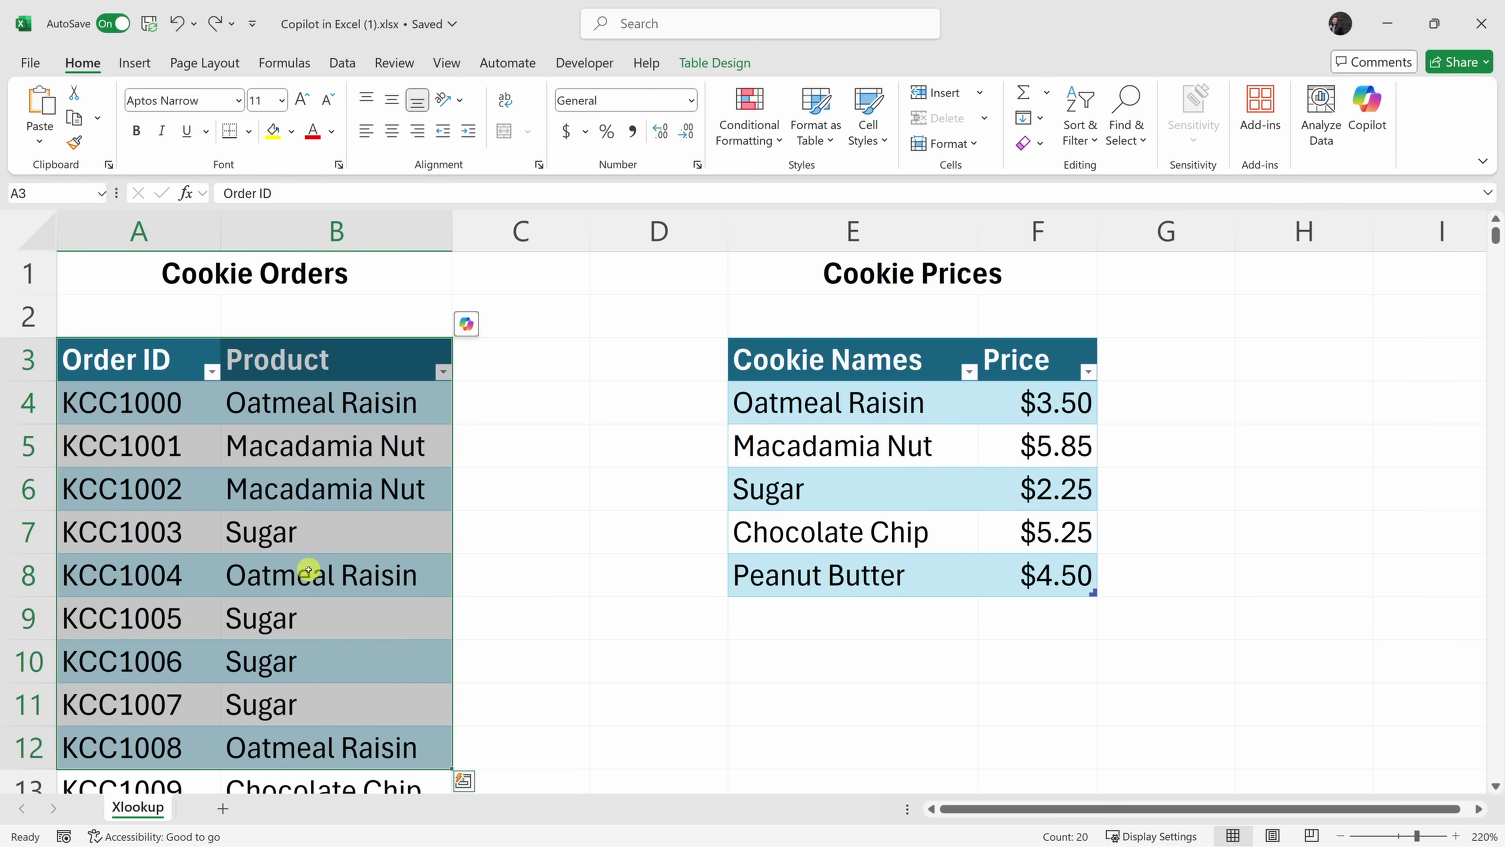
left_click(308, 571)
left_click_drag(191, 416, 178, 662)
left_click_drag(350, 391, 349, 689)
left_click(362, 571)
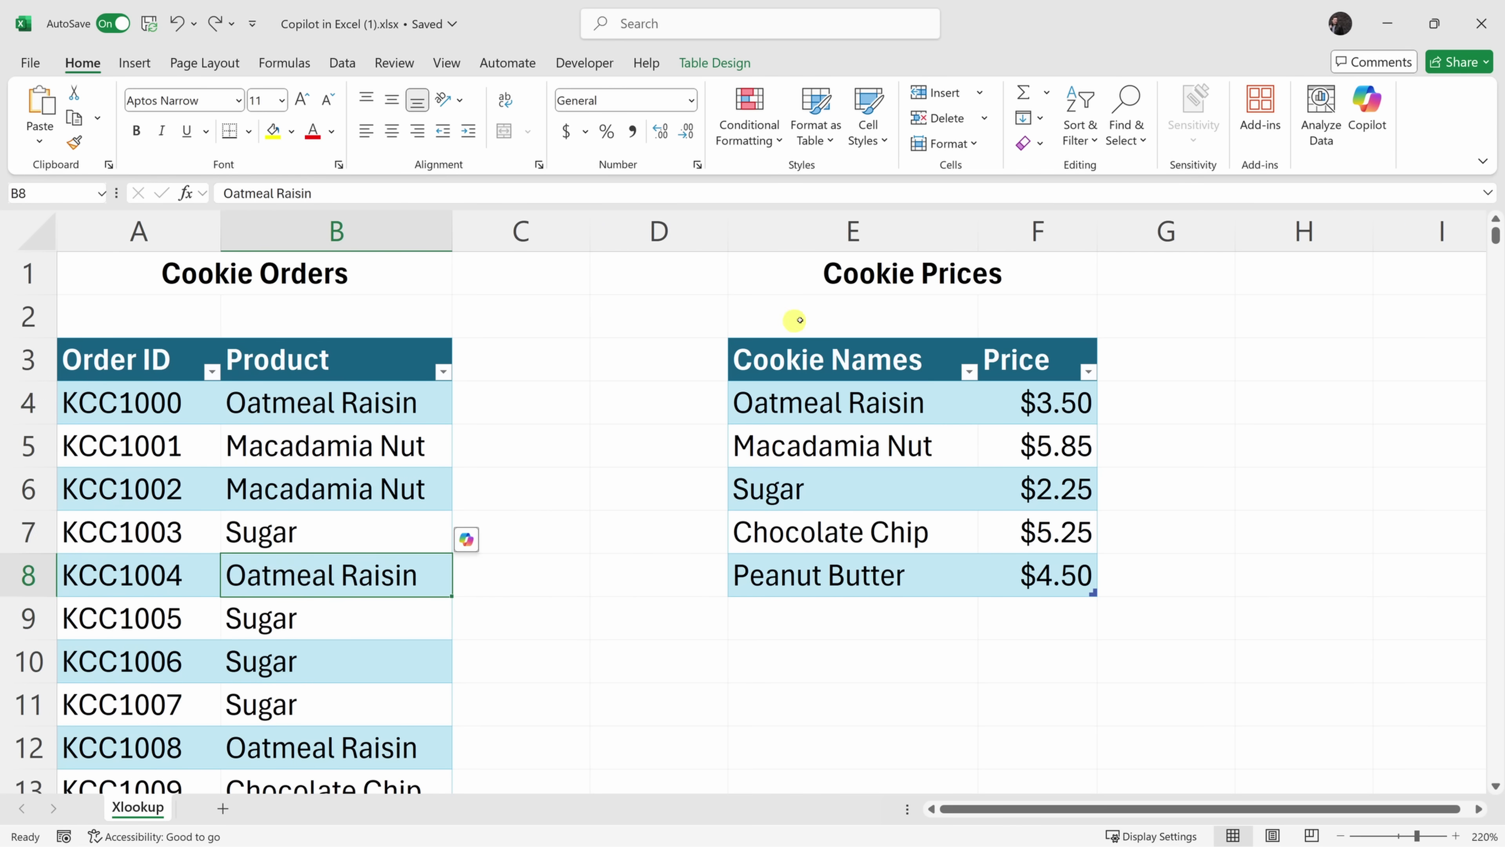
left_click_drag(826, 360, 1027, 563)
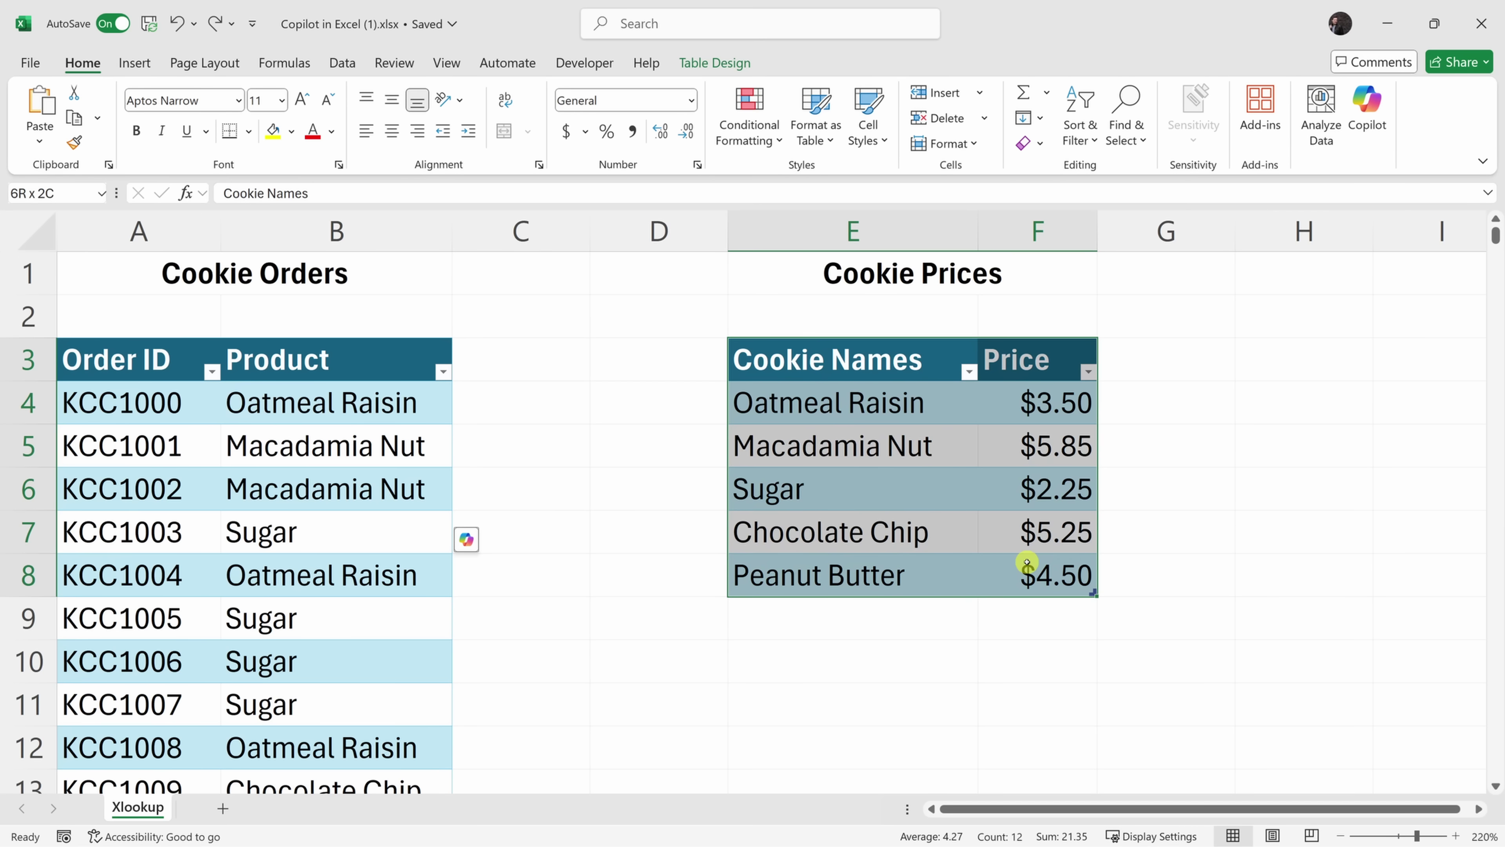
left_click(897, 460)
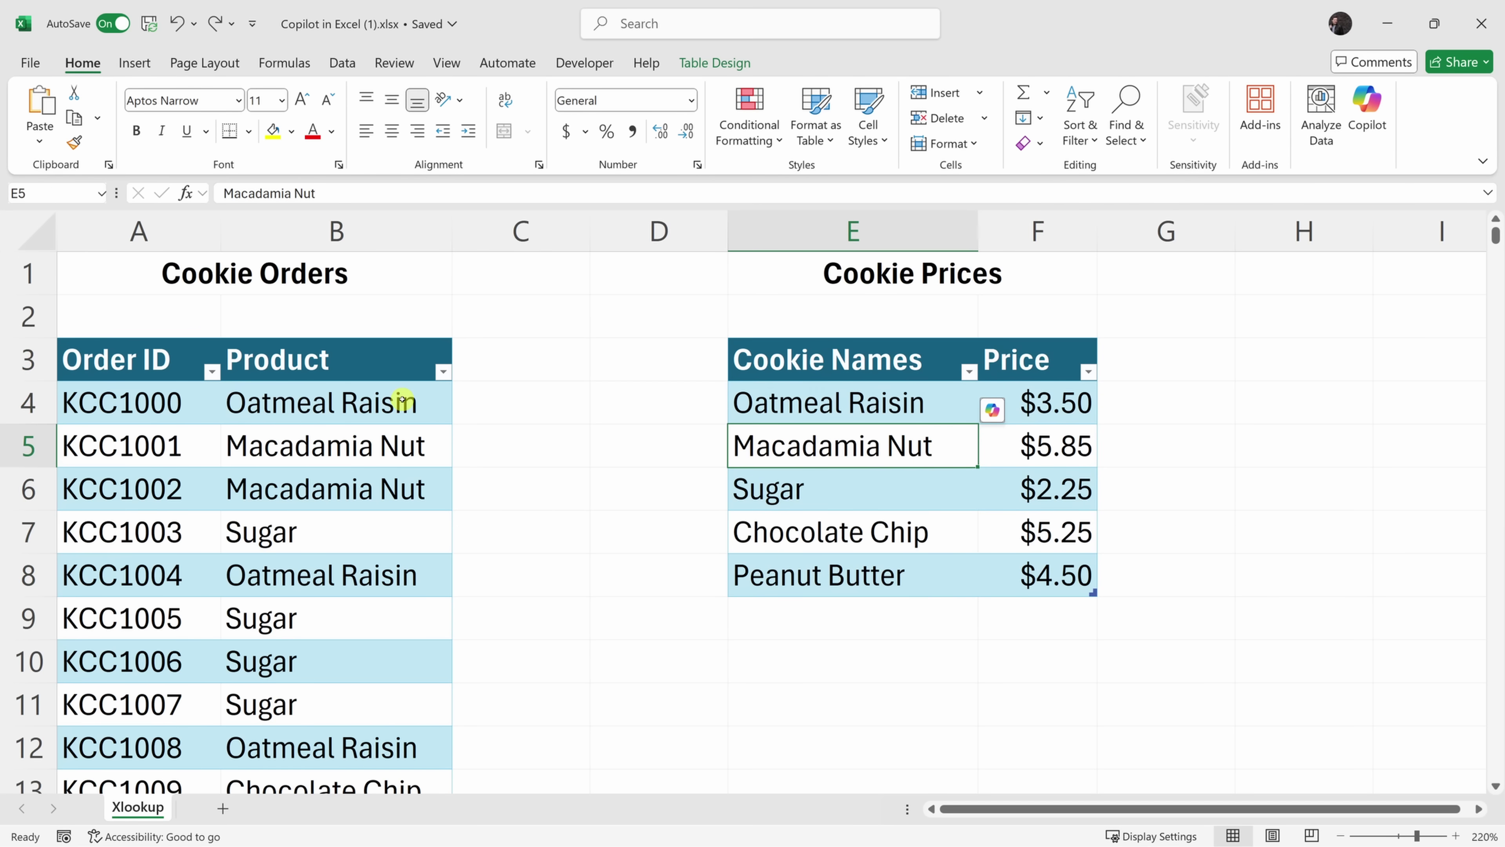
Try to fill in the order prices by hand with 3.5 in C4 and 5.85 in C5.
left_click(418, 397)
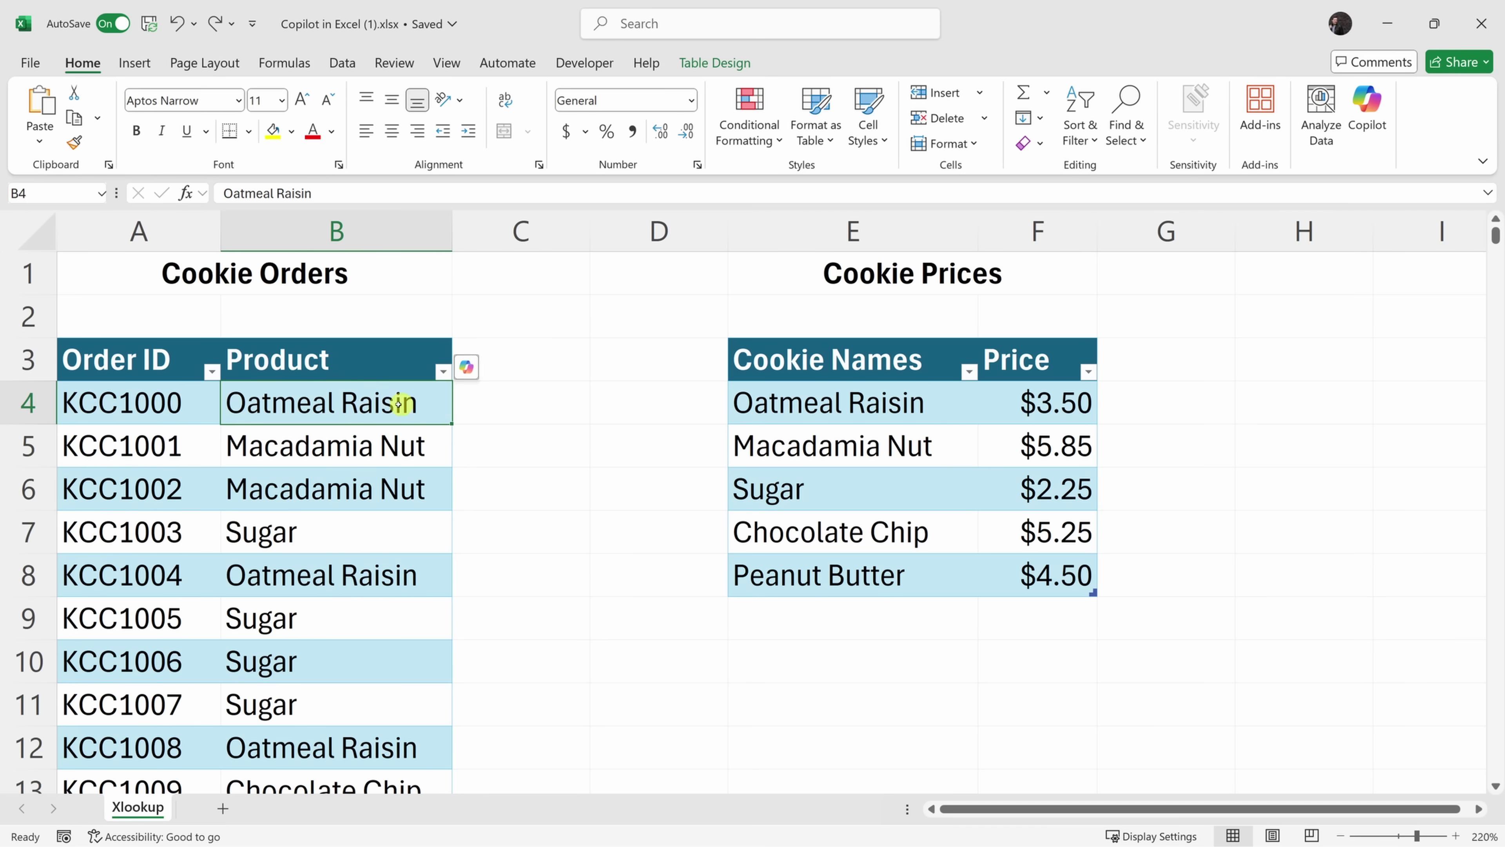
left_click(491, 397)
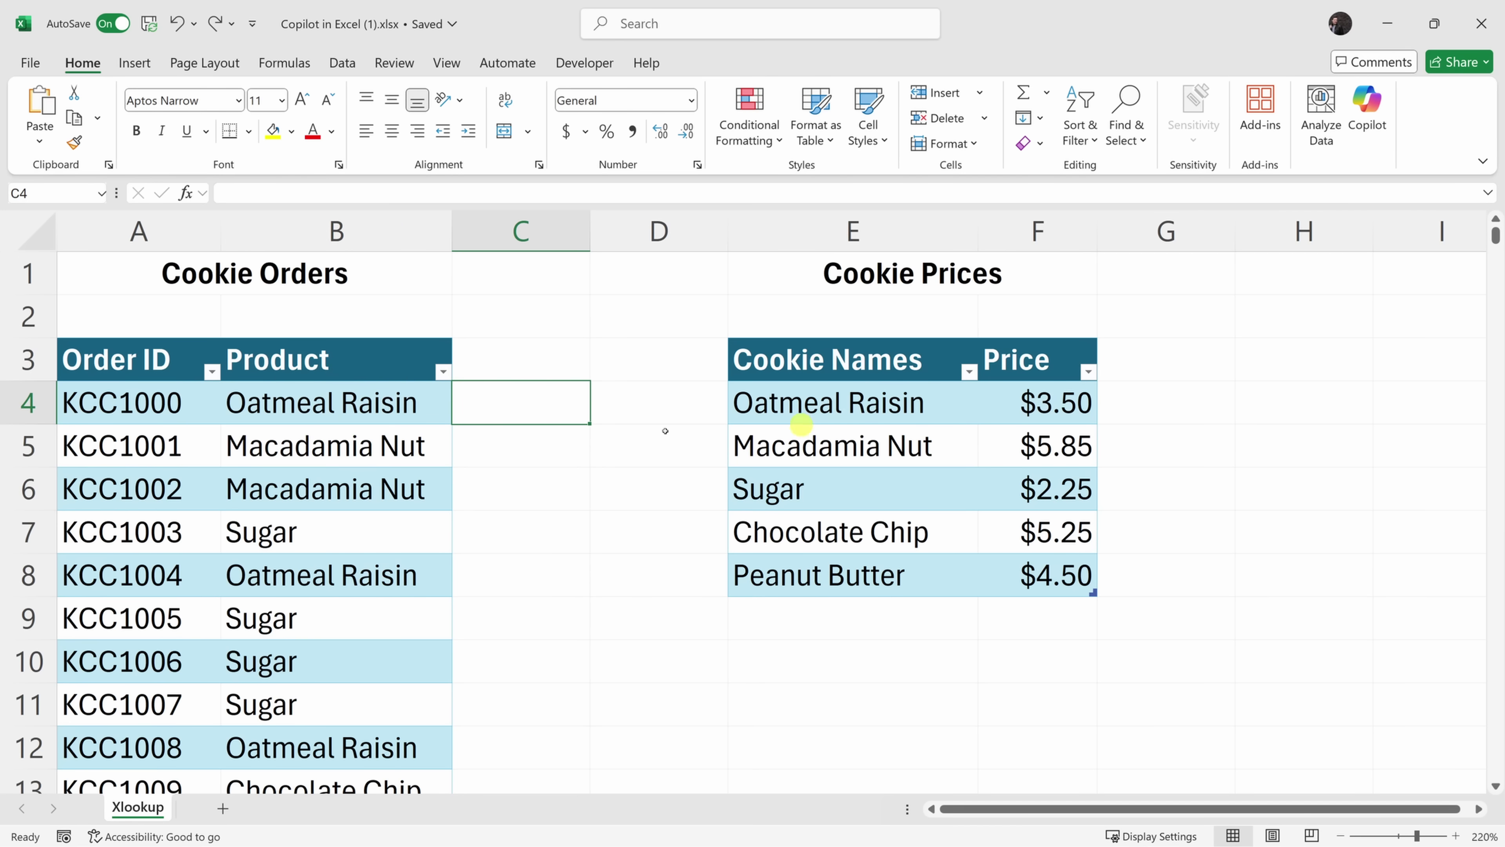
type("3.5")
key("Return")
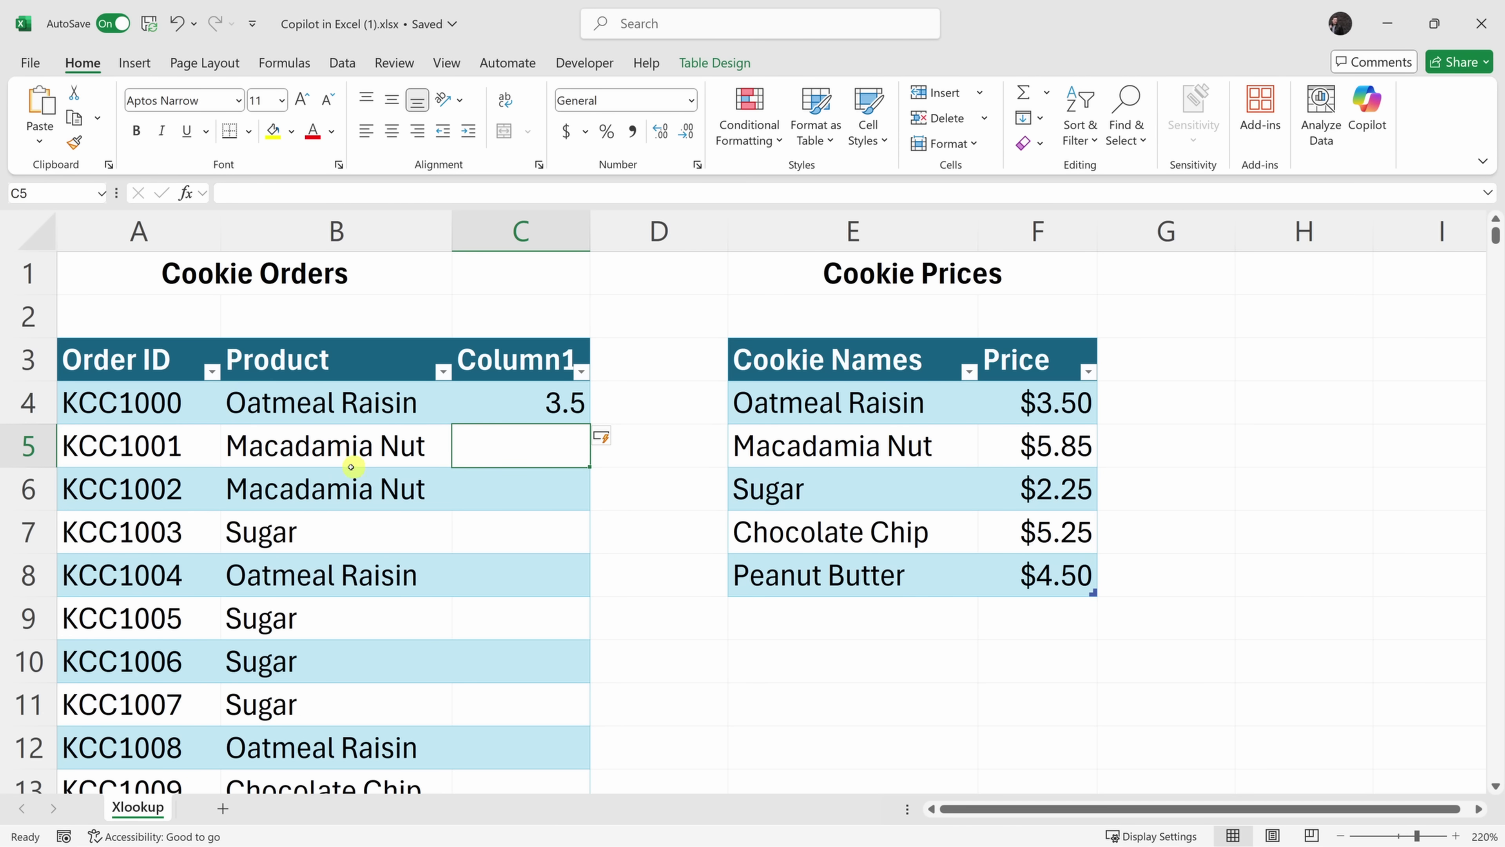
type("5.85")
key("Return")
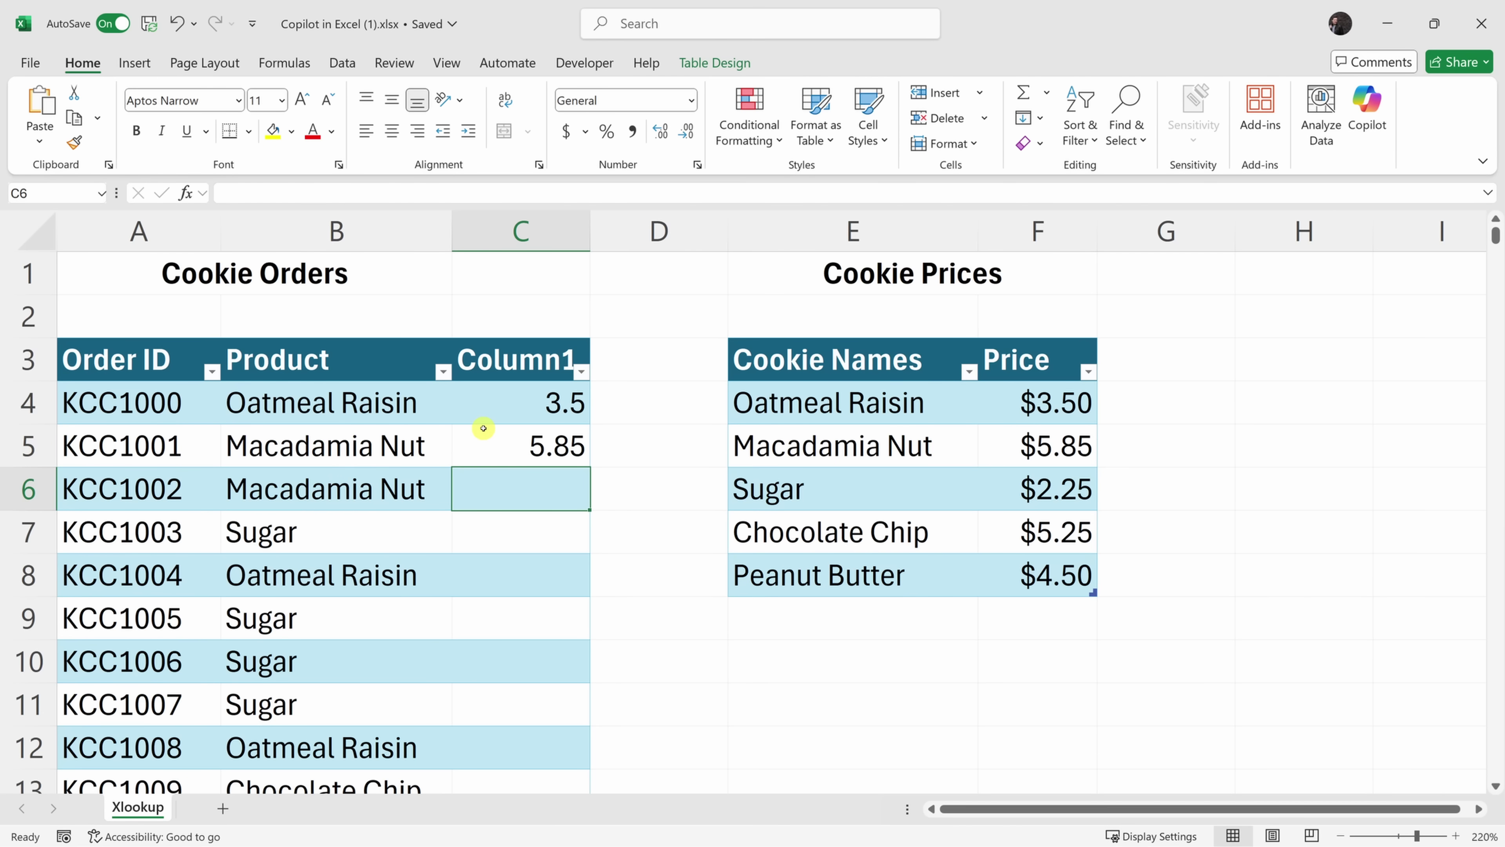
Check how far the orders list extends and undo the manually entered prices in column C.
scroll(484, 428, "down", 20)
scroll(484, 435, "down", 14)
scroll(484, 436, "down", 8)
scroll(487, 451, "up", 20)
scroll(490, 465, "up", 12)
key("ctrl+z")
key("ctrl+z")
key("ctrl+z")
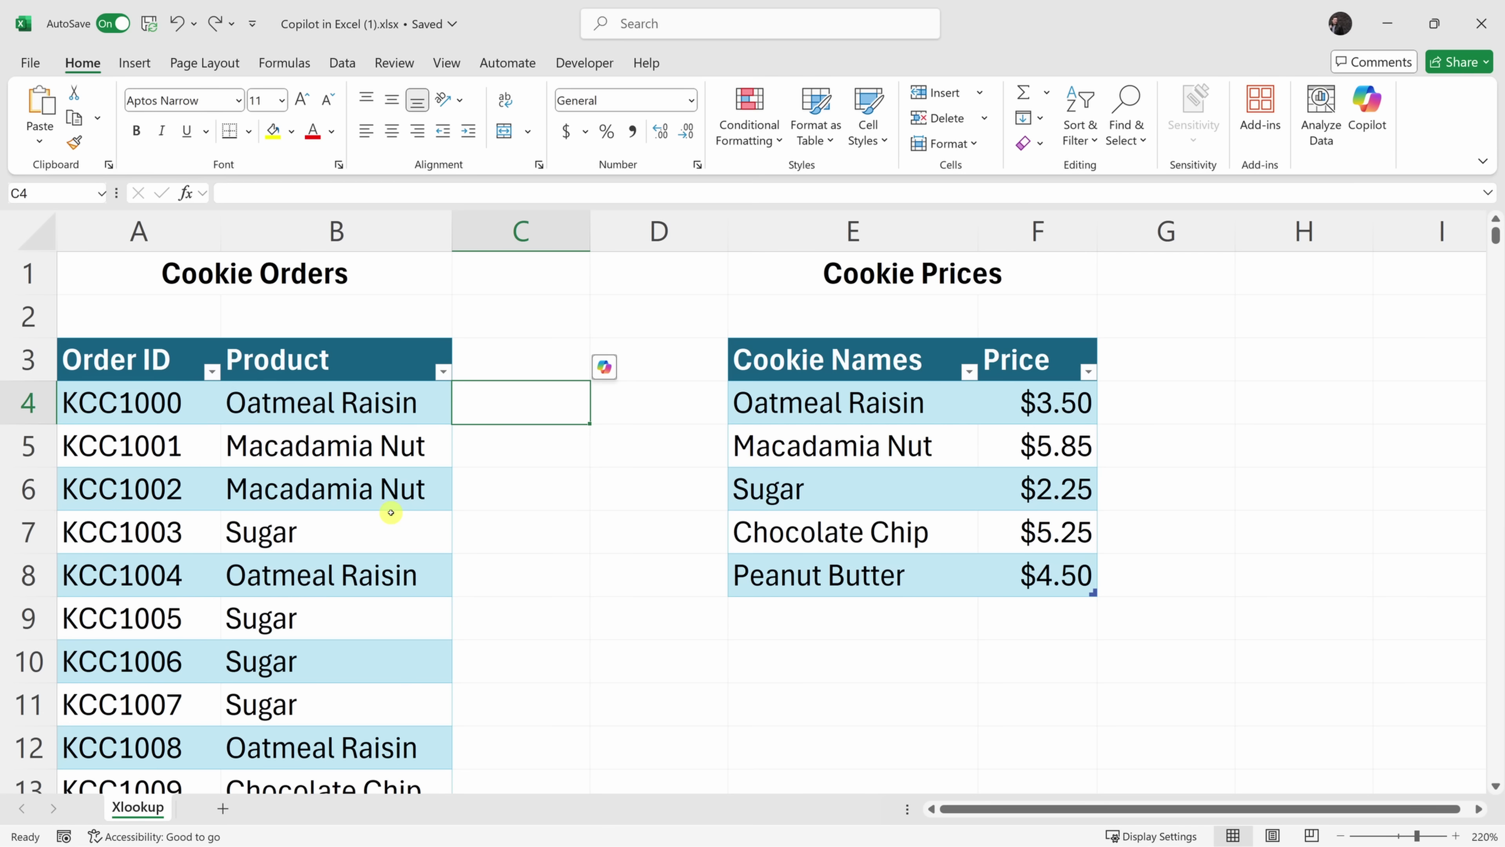
Ask Copilot, with a product cell of the Cookie Orders table selected, to "Add a column with the cookie prices".
left_click(347, 400)
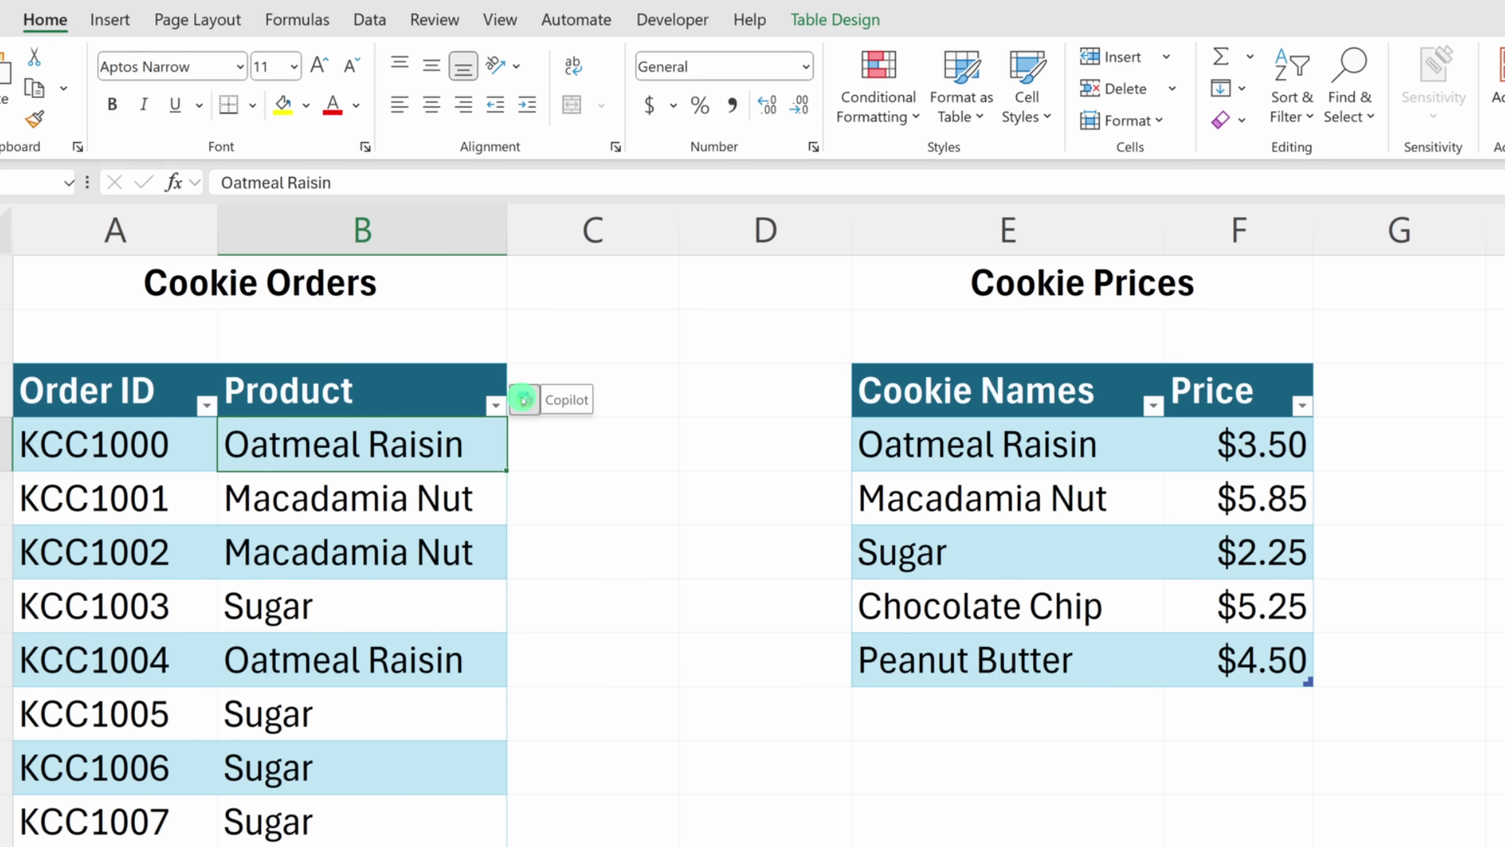
left_click(524, 401)
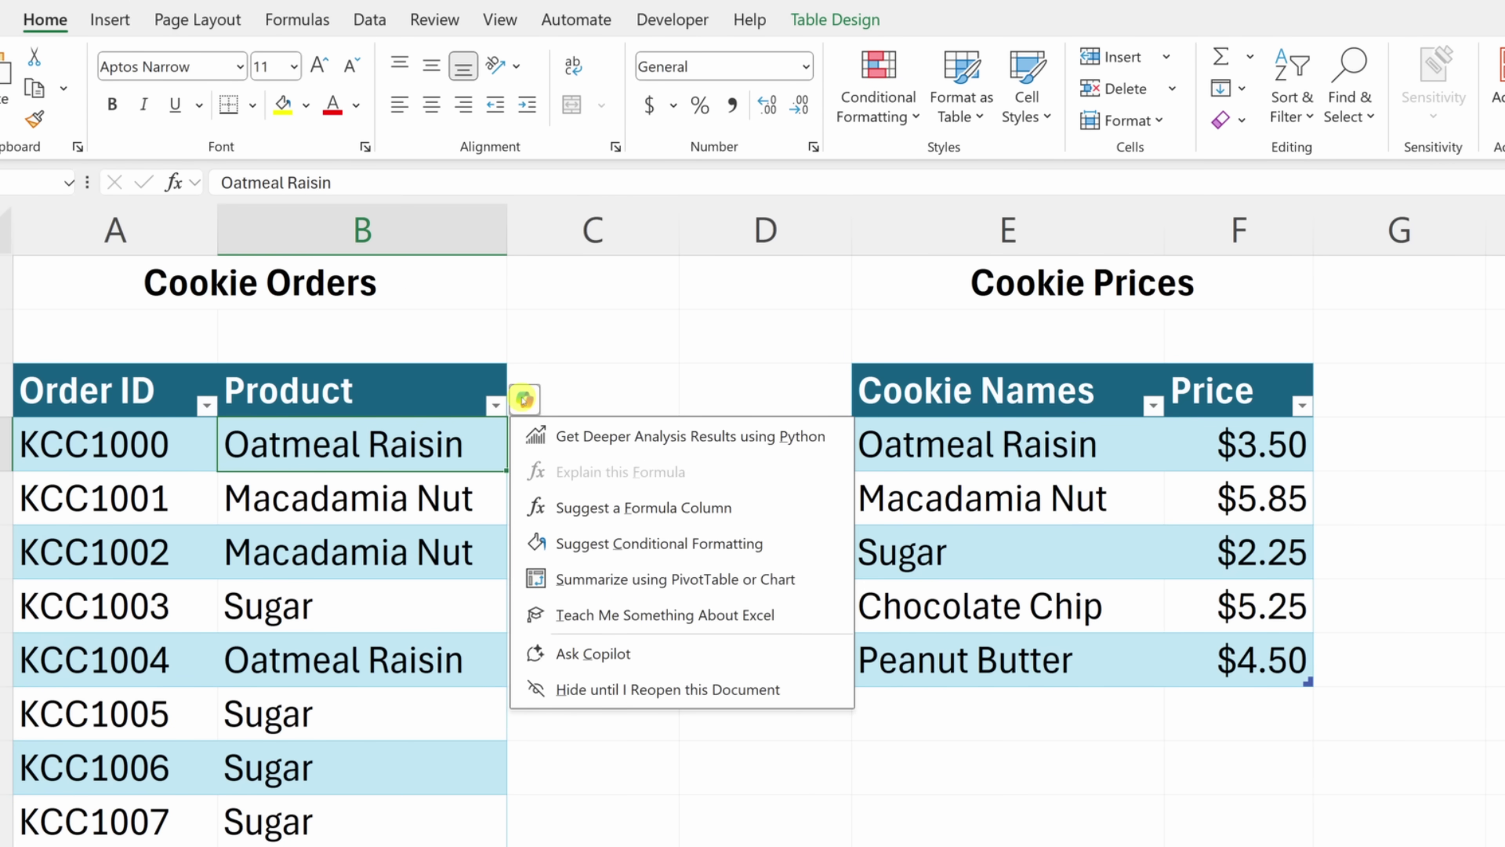
left_click(595, 654)
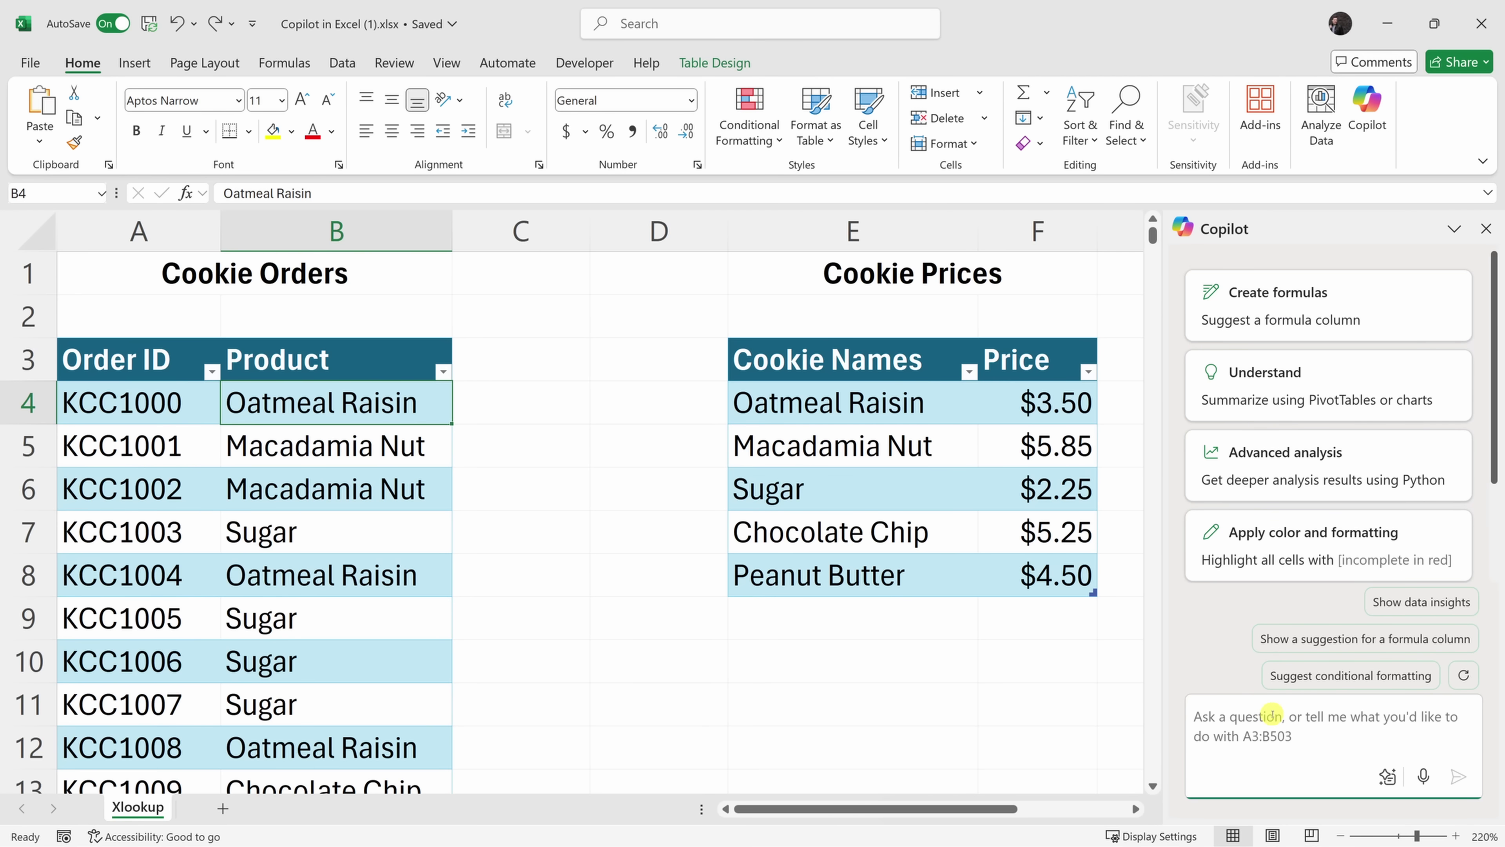
type("Add a column with the cookie prices")
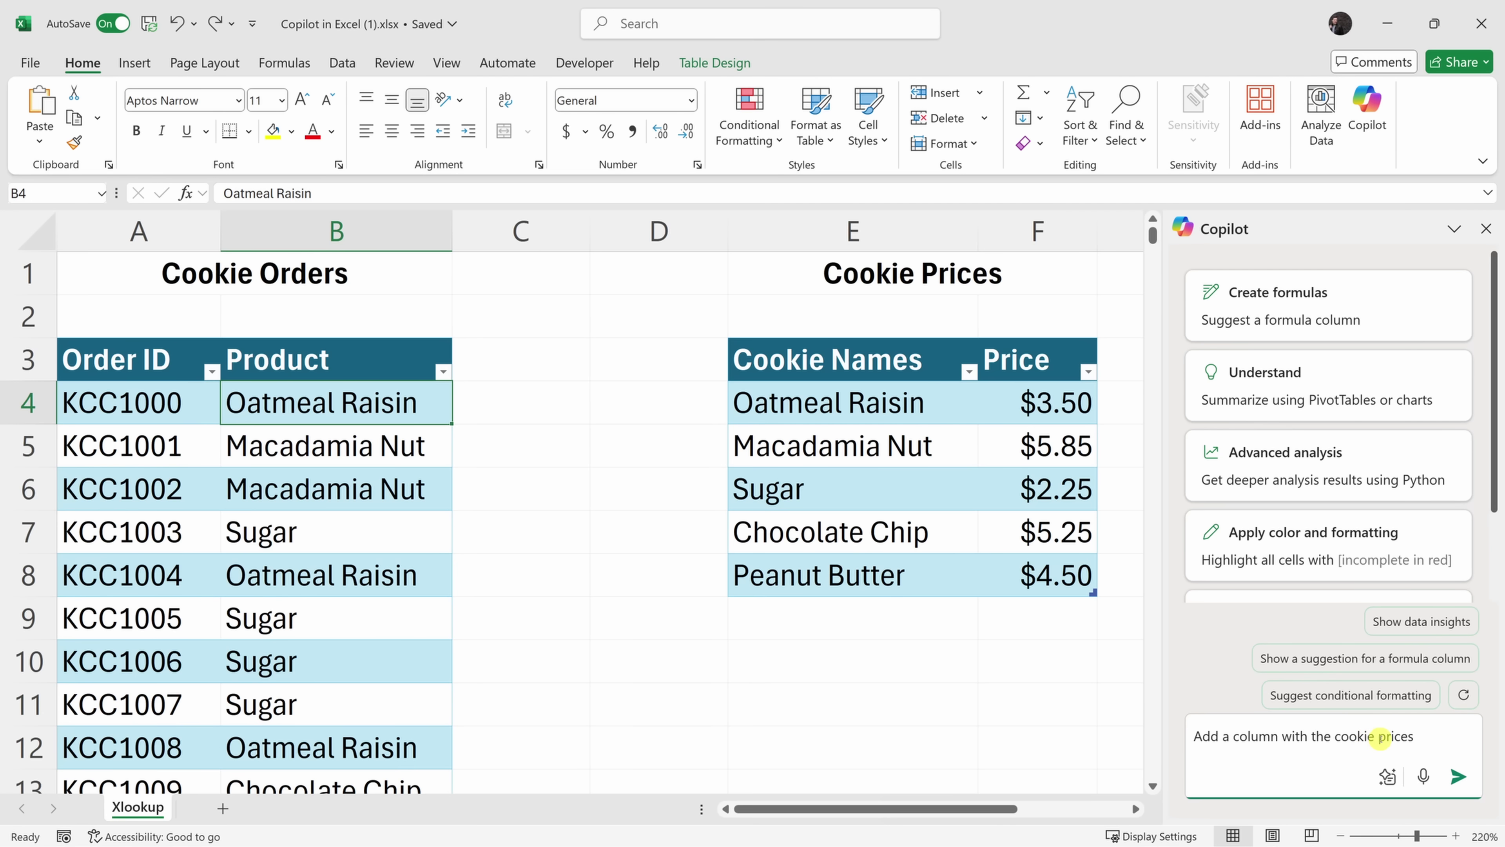
left_click(1459, 778)
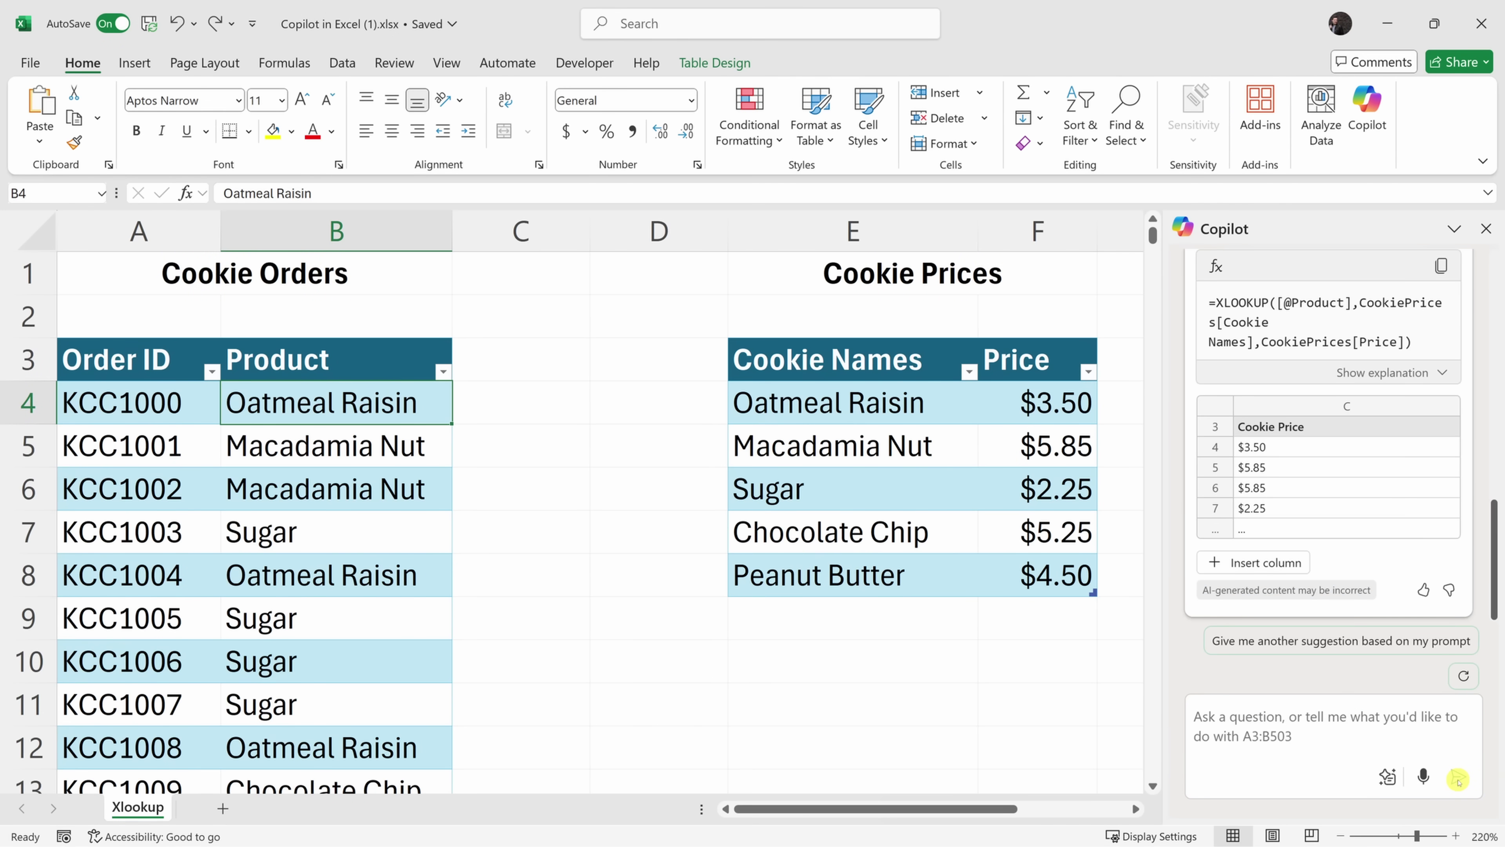
Review the suggested XLOOKUP formula with its explanation and insert the Cookie Price column into the Cookie Orders table.
scroll(1440, 587, "up", 5)
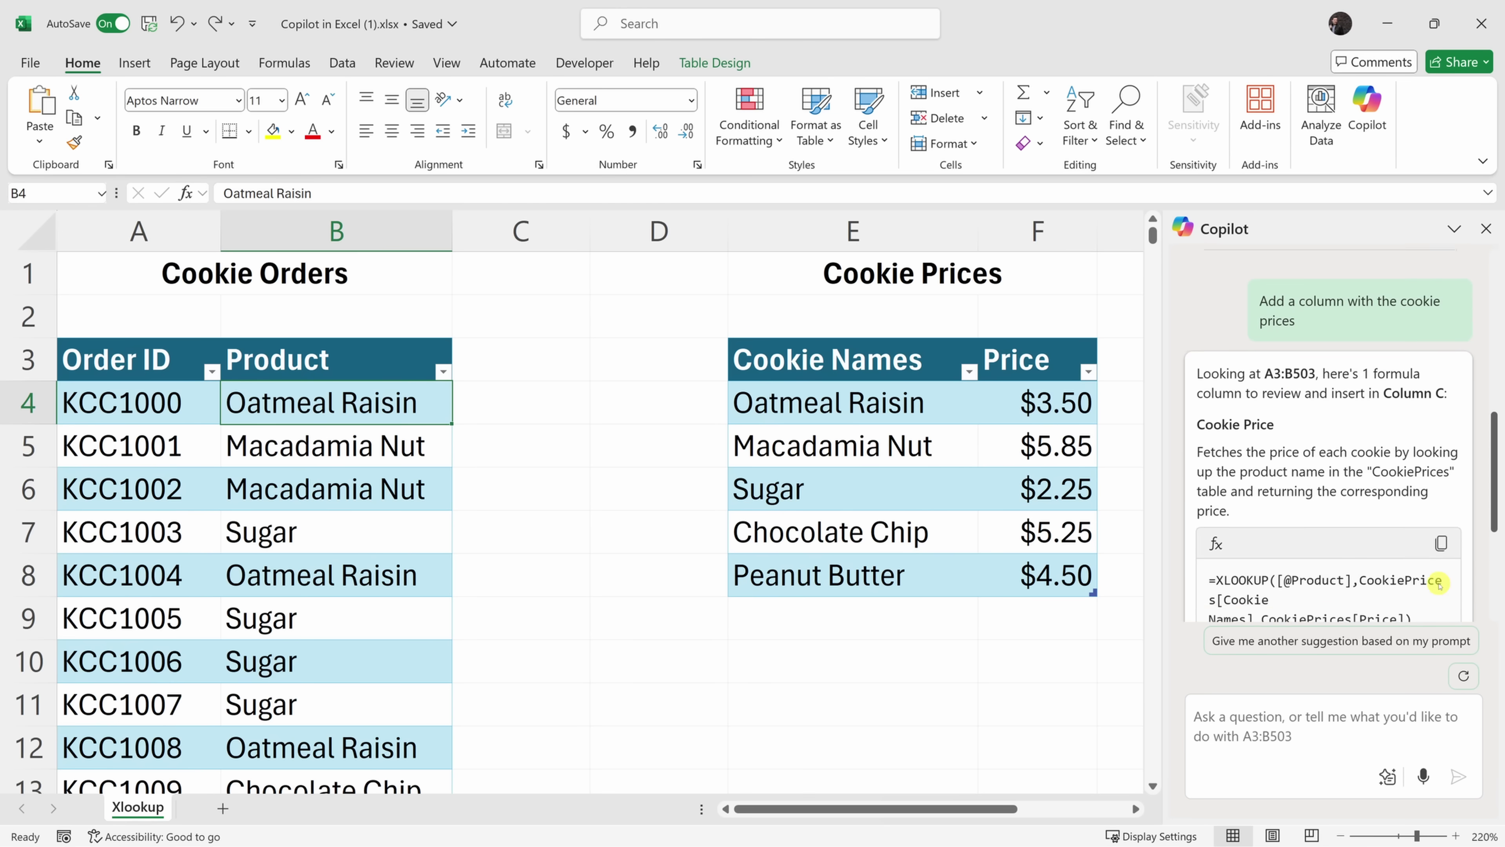
scroll(1440, 584, "up", 1)
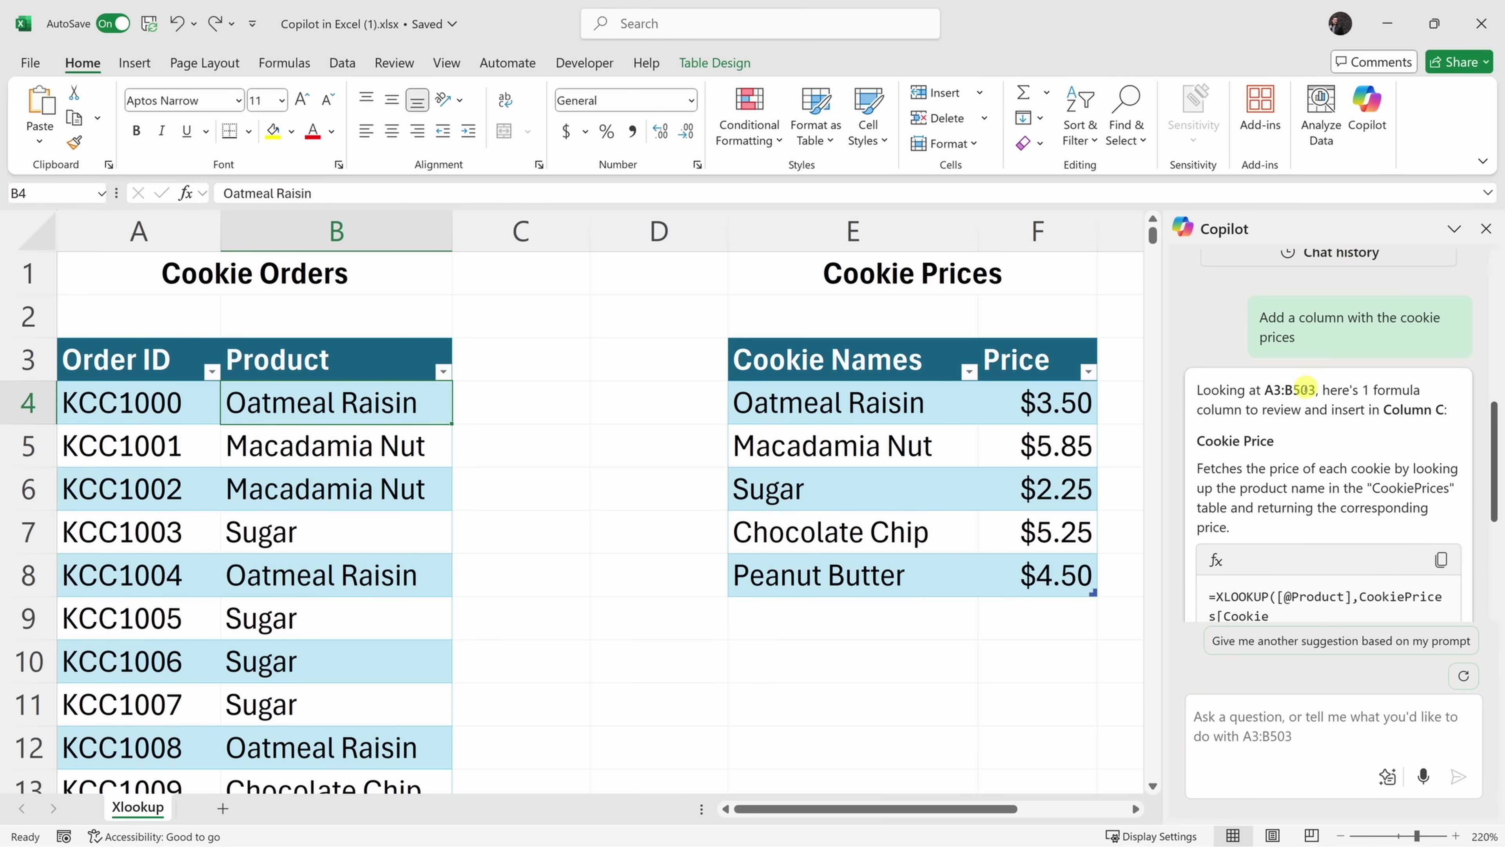
scroll(1280, 435, "down", 3)
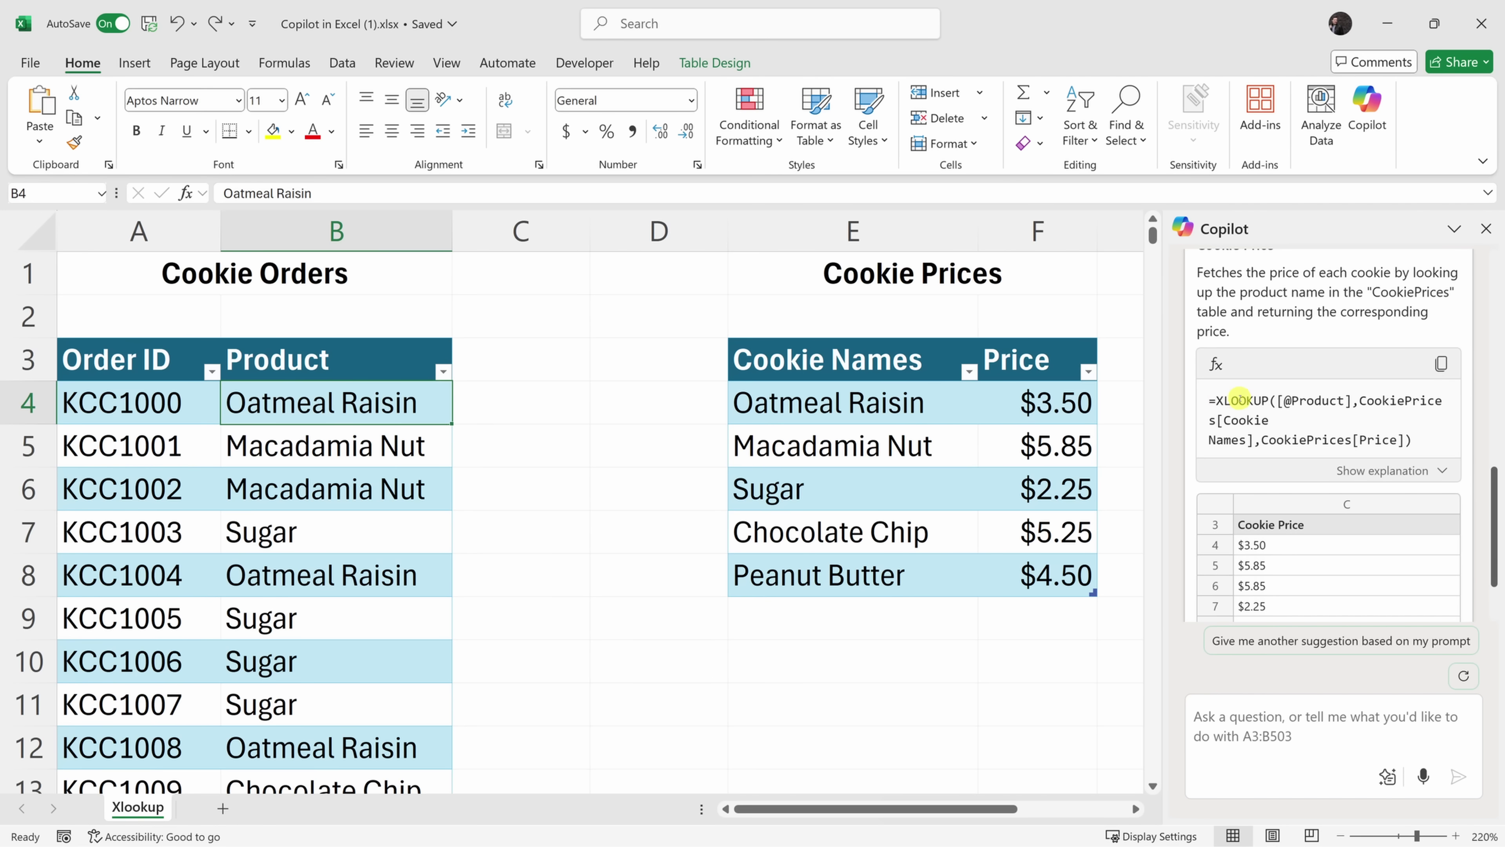
left_click(1376, 470)
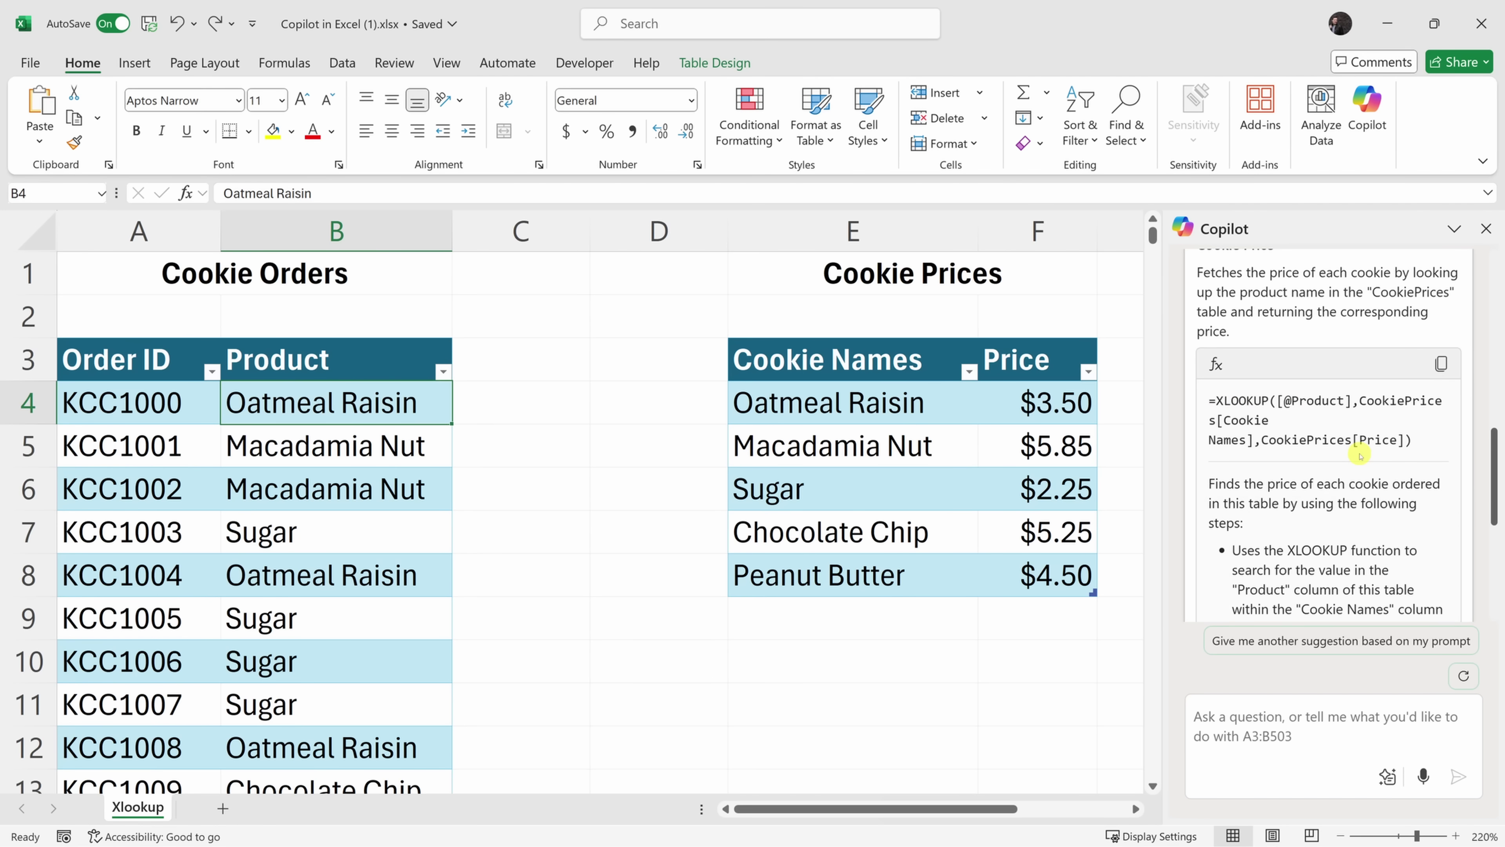
scroll(1360, 456, "down", 2)
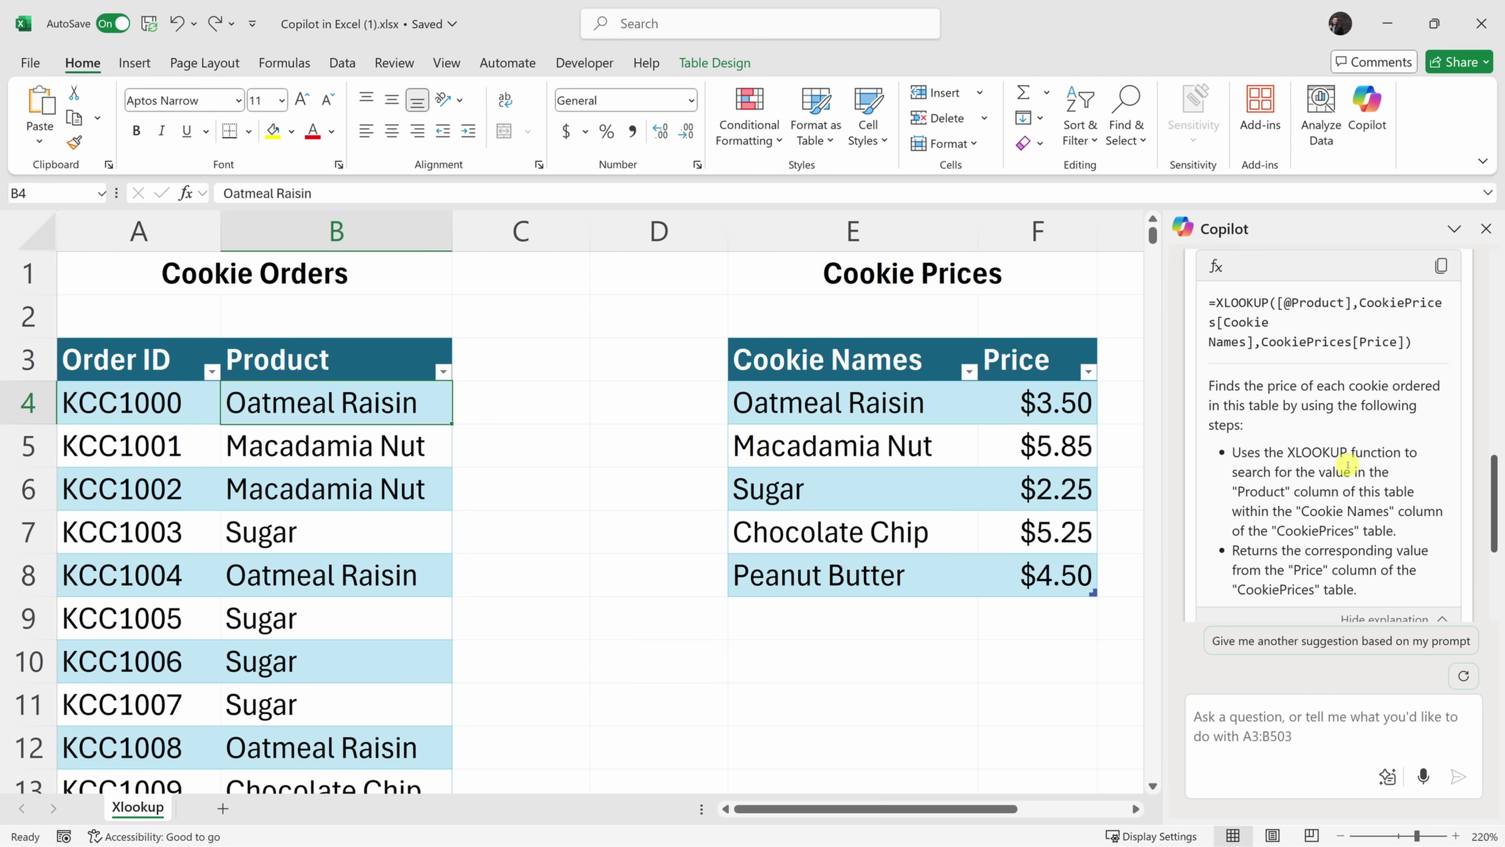
scroll(1346, 463, "down", 5)
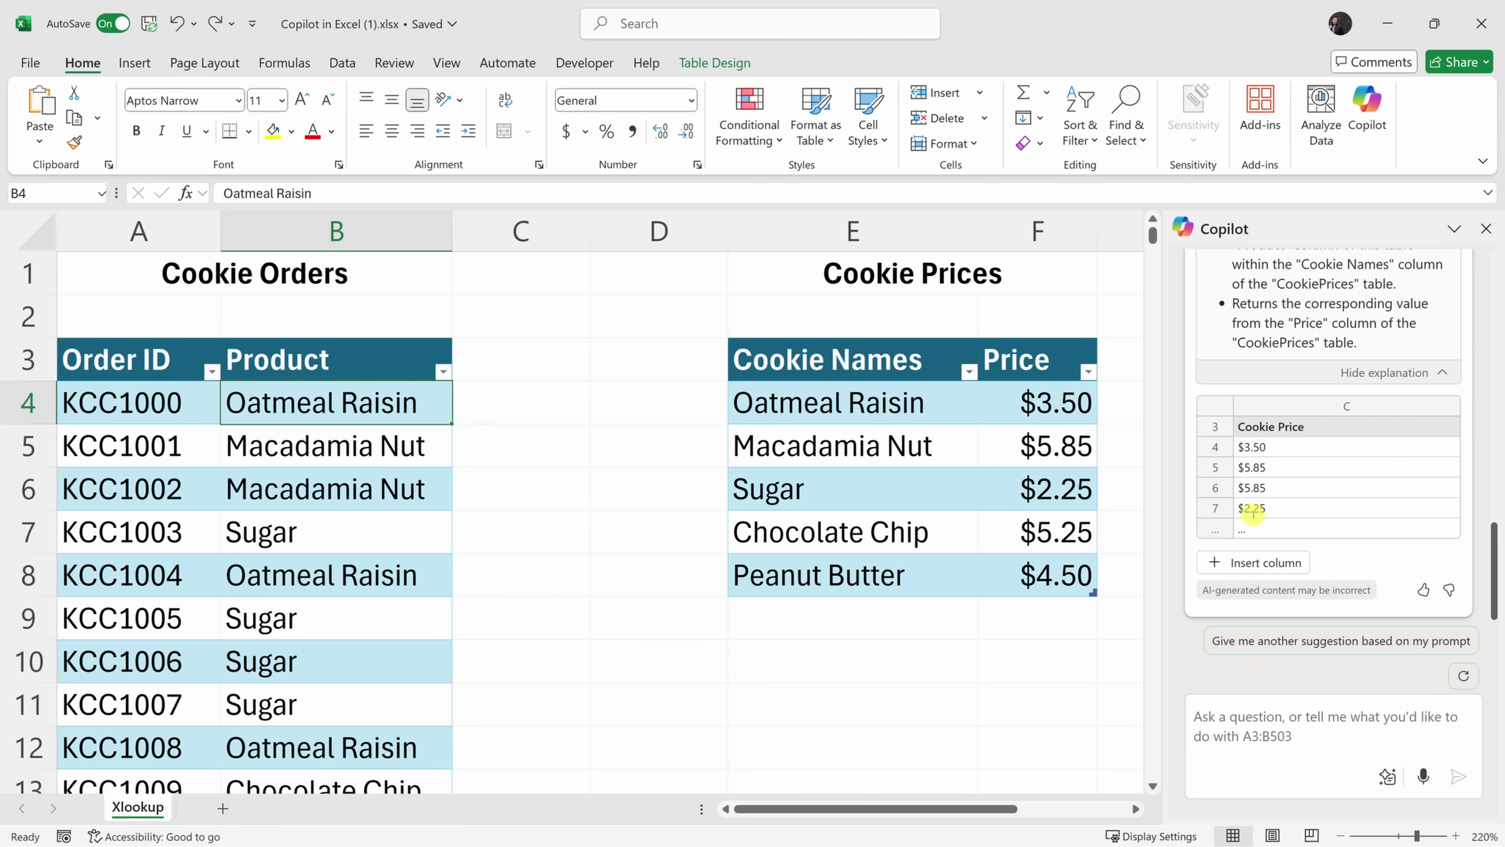
left_click(1254, 562)
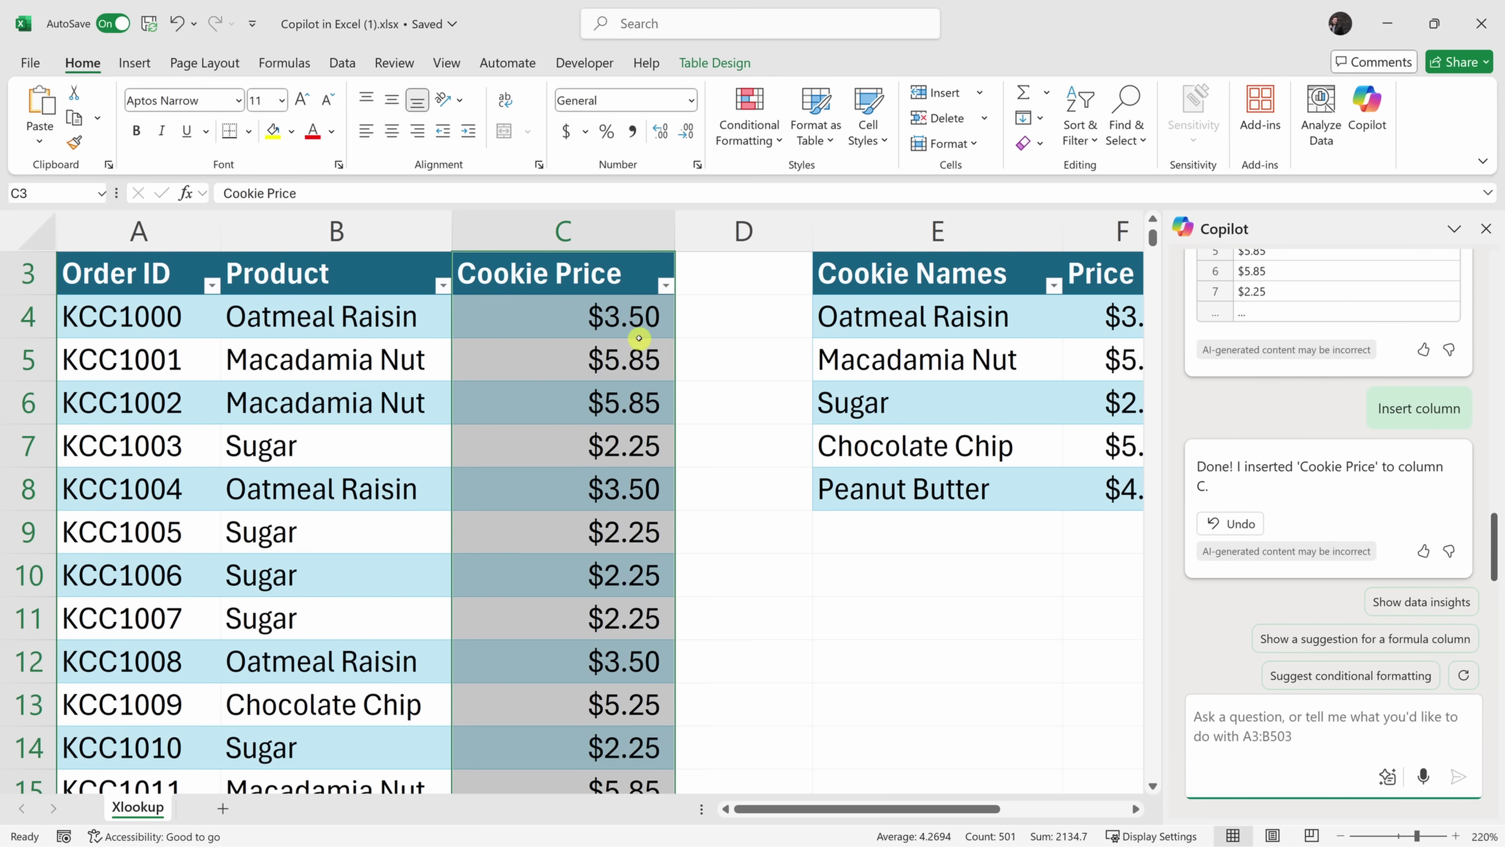
Inspect the formula behind the first Cookie Price cell, C4.
scroll(609, 283, "up", 1)
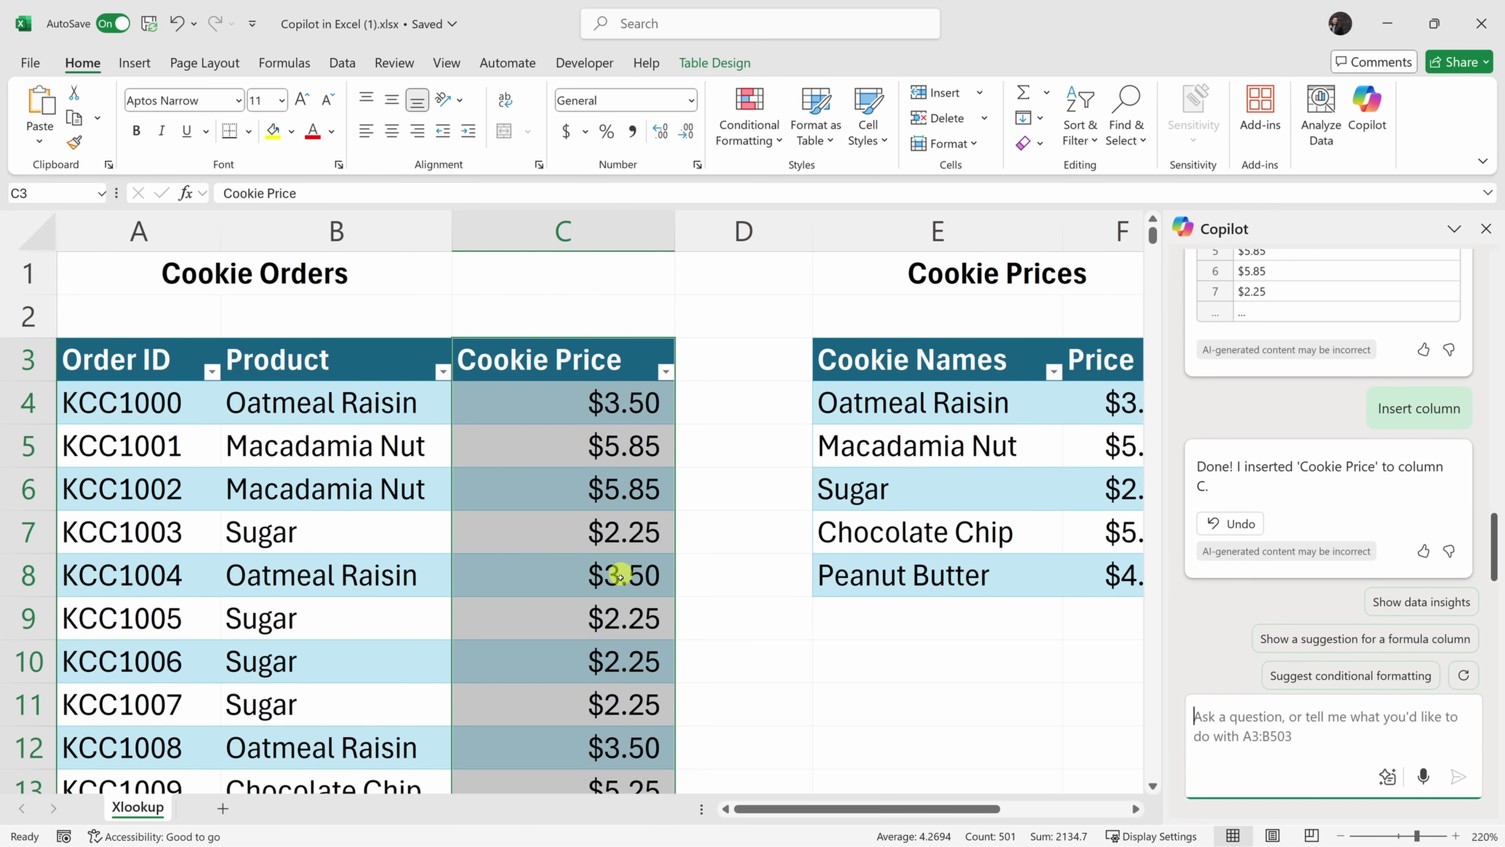
left_click(606, 394)
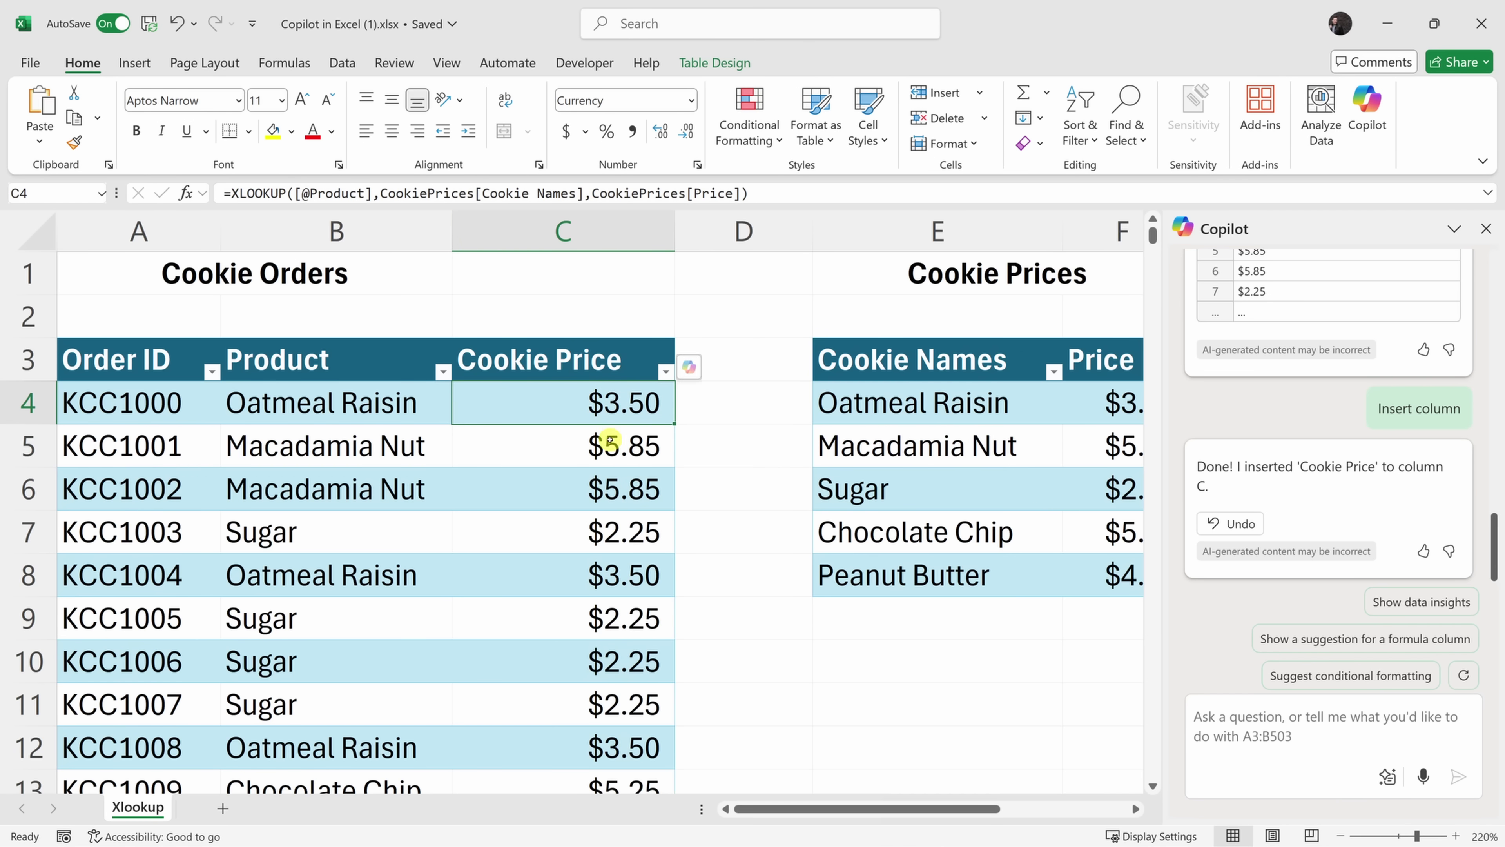
Set the Oatmeal Raisin price in the Cookie Prices table to 4.
mouse_move(681, 406)
scroll(674, 422, "down", 1, "ctrl")
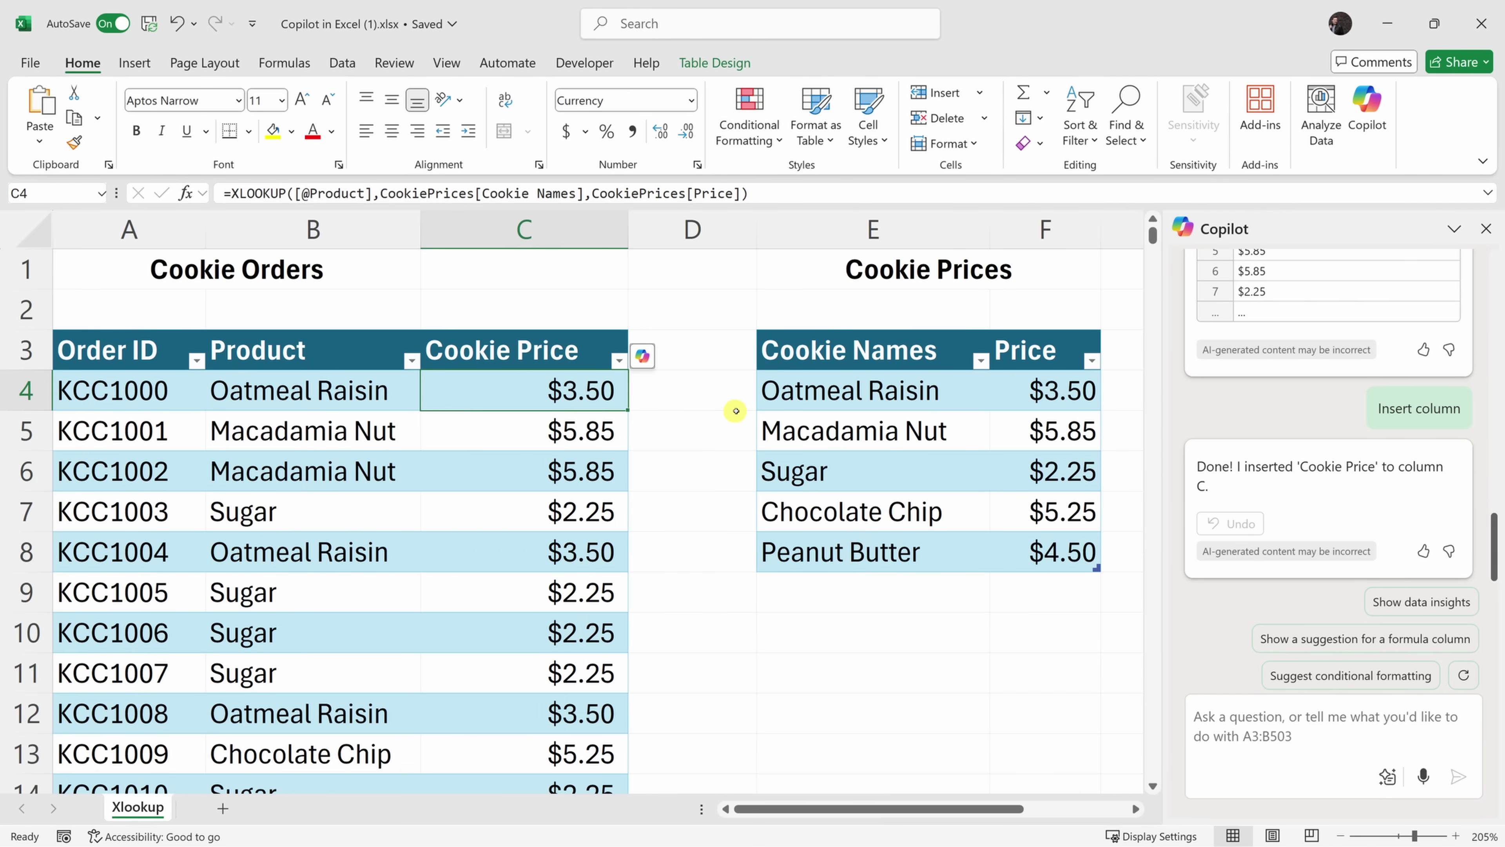
left_click(1062, 390)
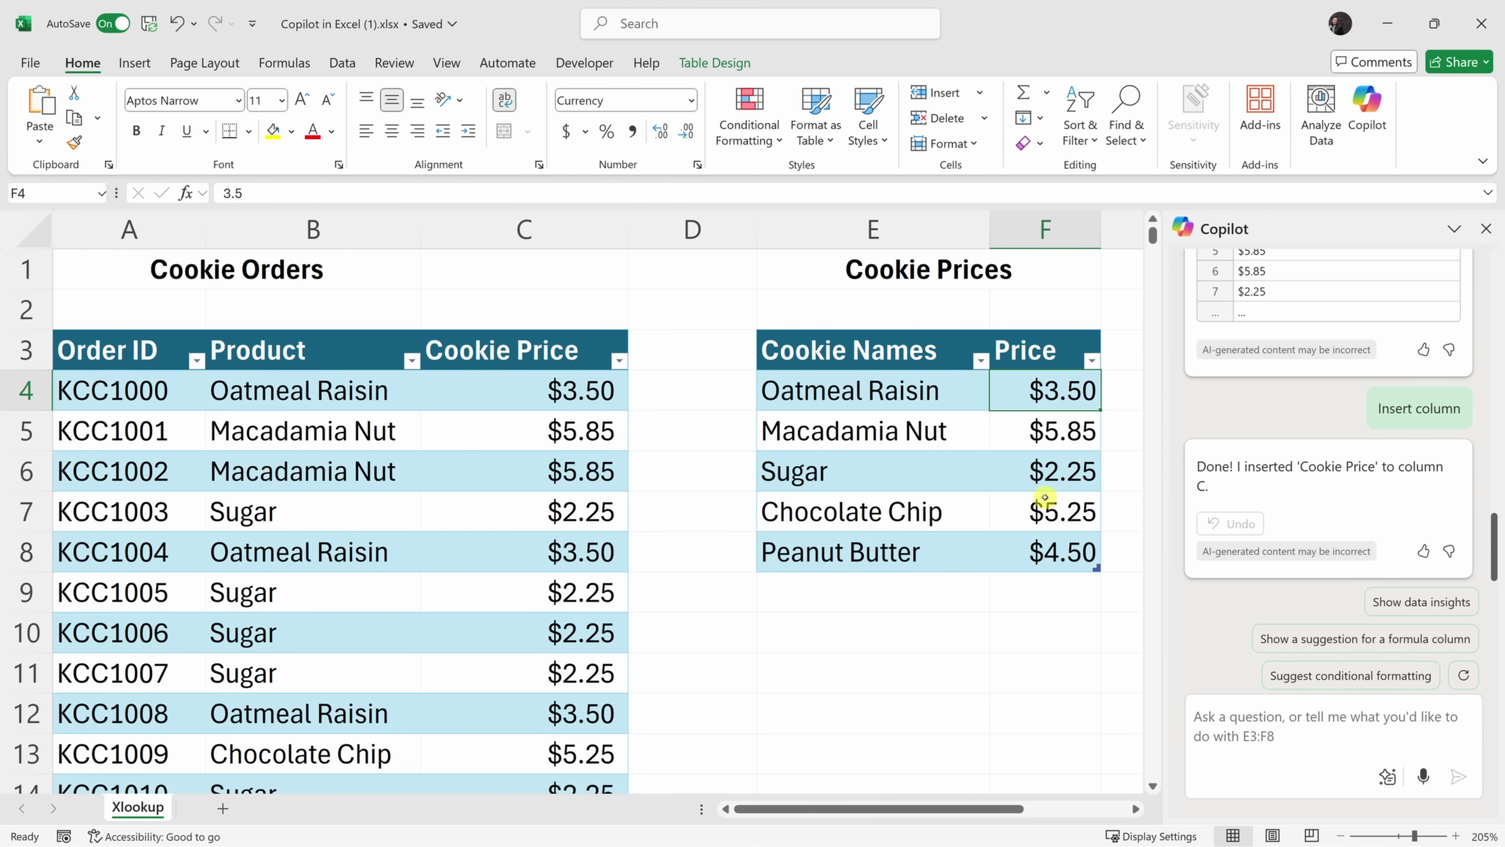
key("F2")
key("BackSpace")
key("BackSpace")
key("BackSpace")
type("4")
key("Return")
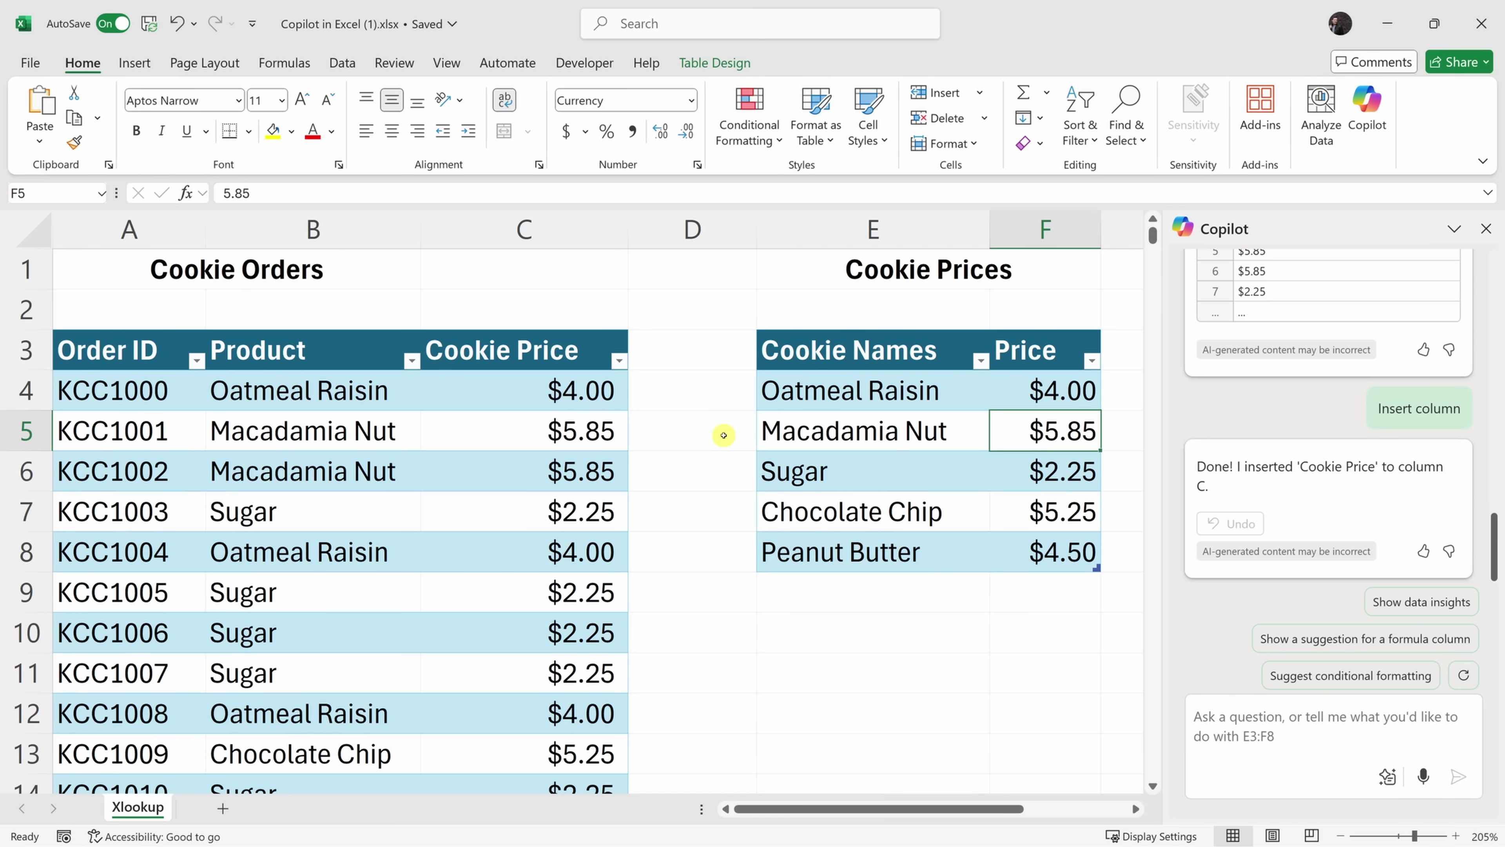
Examine the Clean Data sheet's order table for data problems, especially the Region,Product, Customer Type and Quantity Sold columns.
left_click(568, 397)
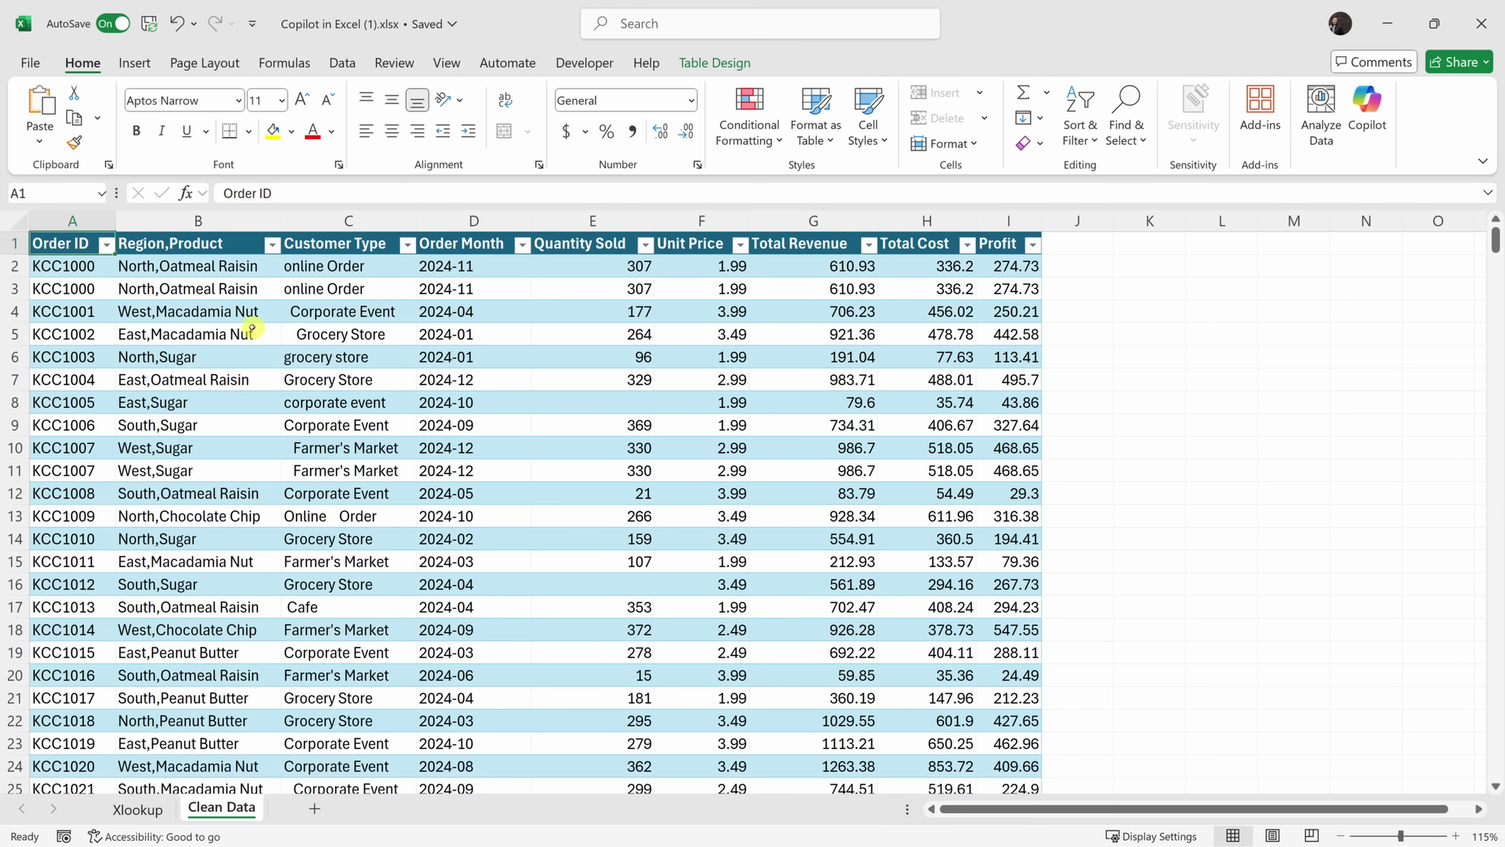
left_click_drag(83, 245, 989, 657)
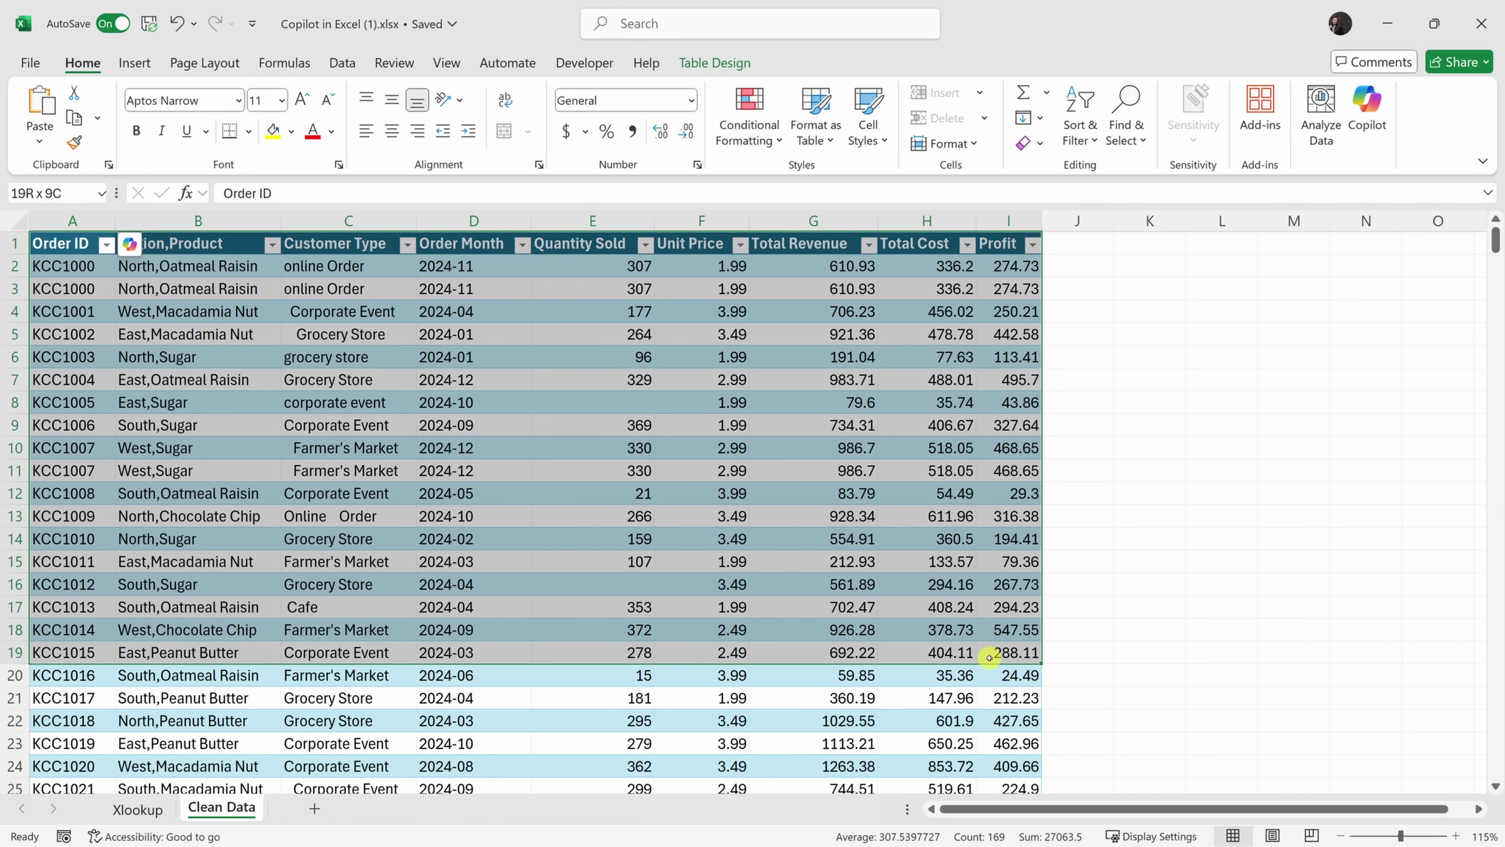
left_click(574, 438)
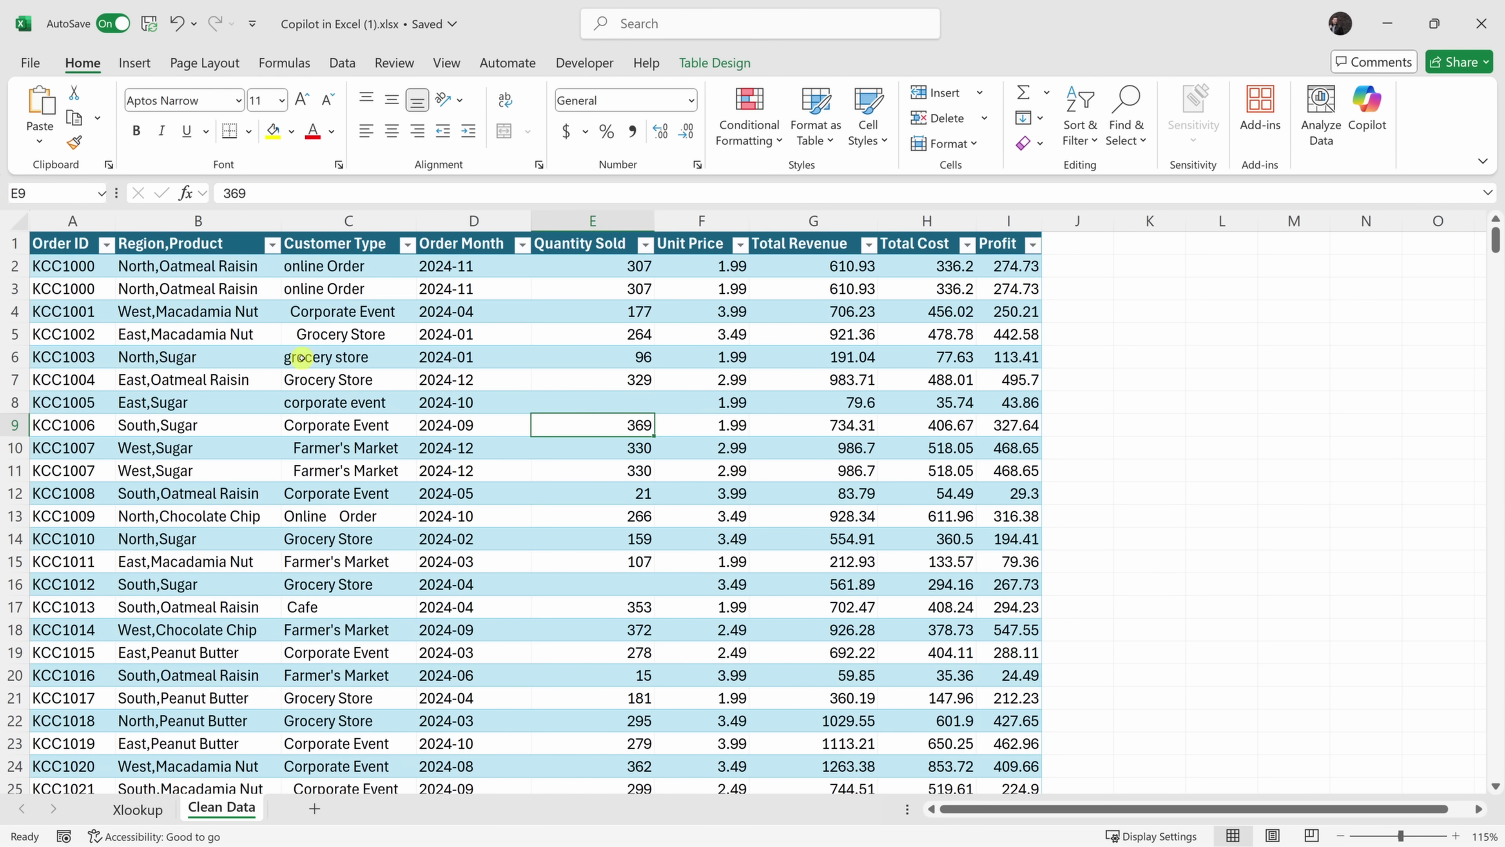
left_click(200, 224)
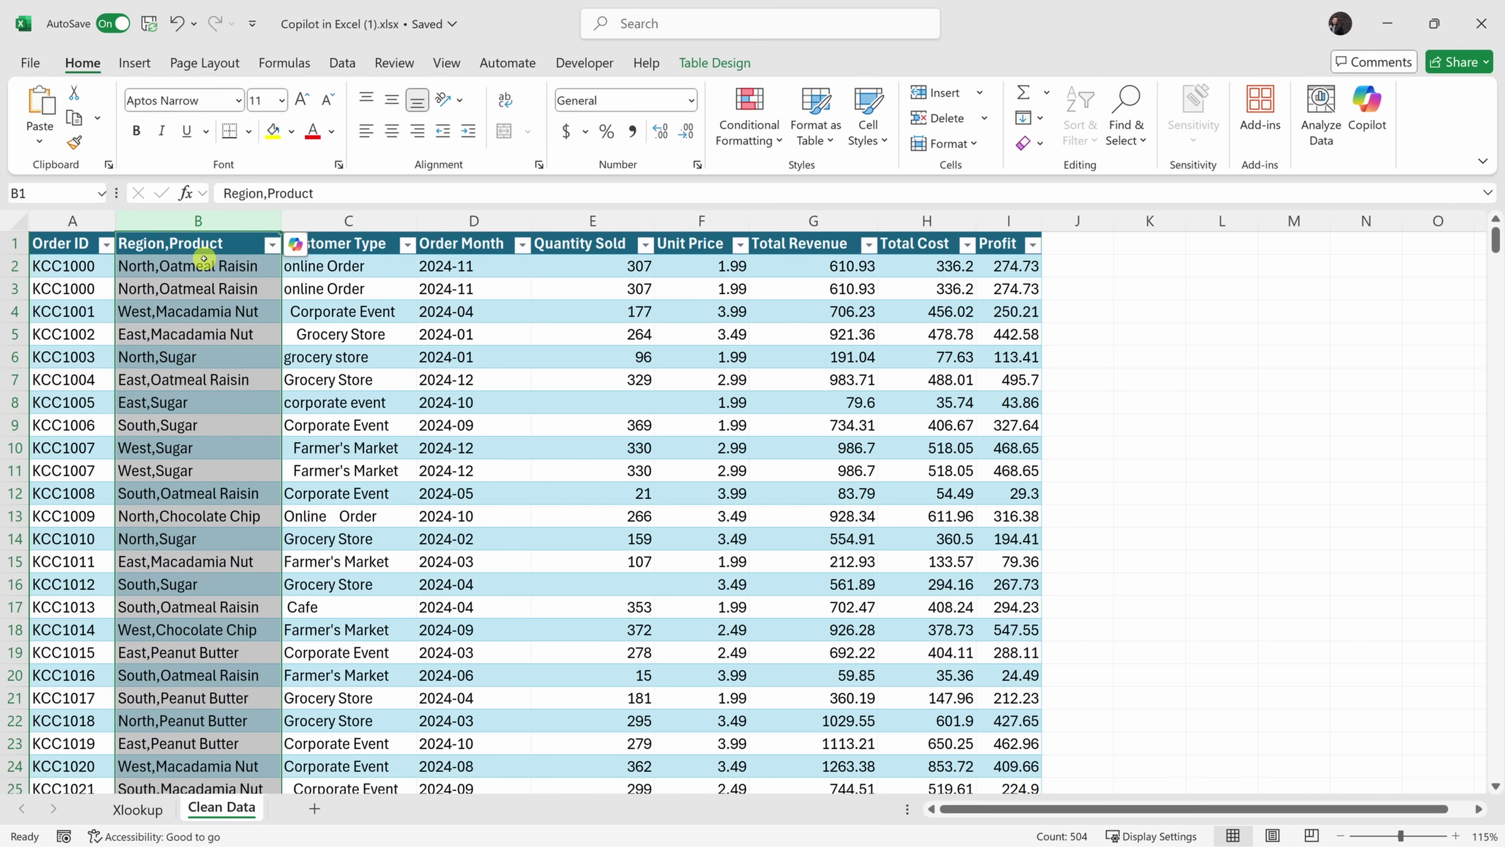
left_click(377, 220)
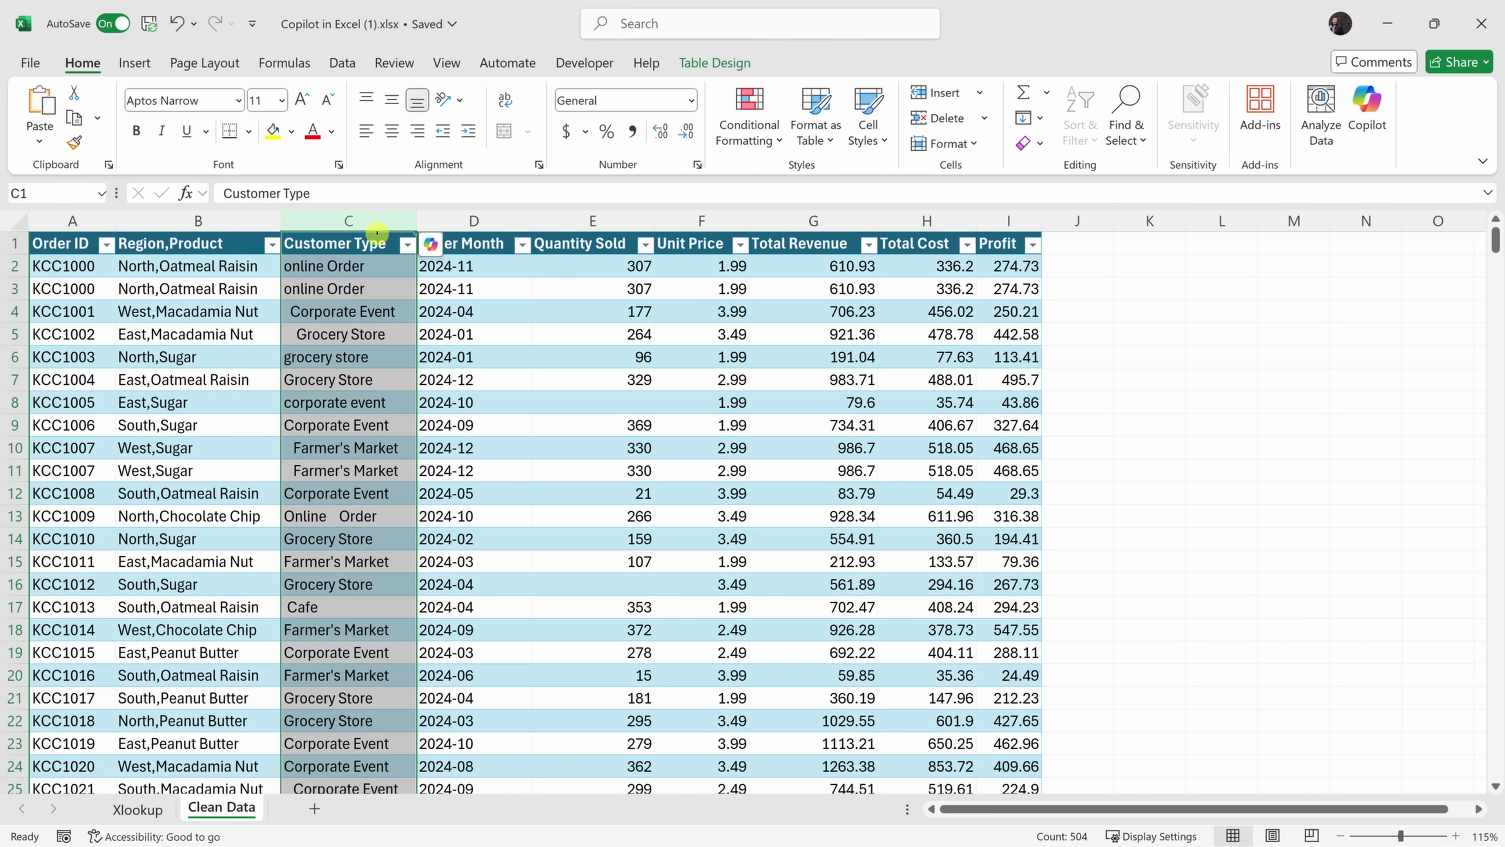
left_click(368, 311)
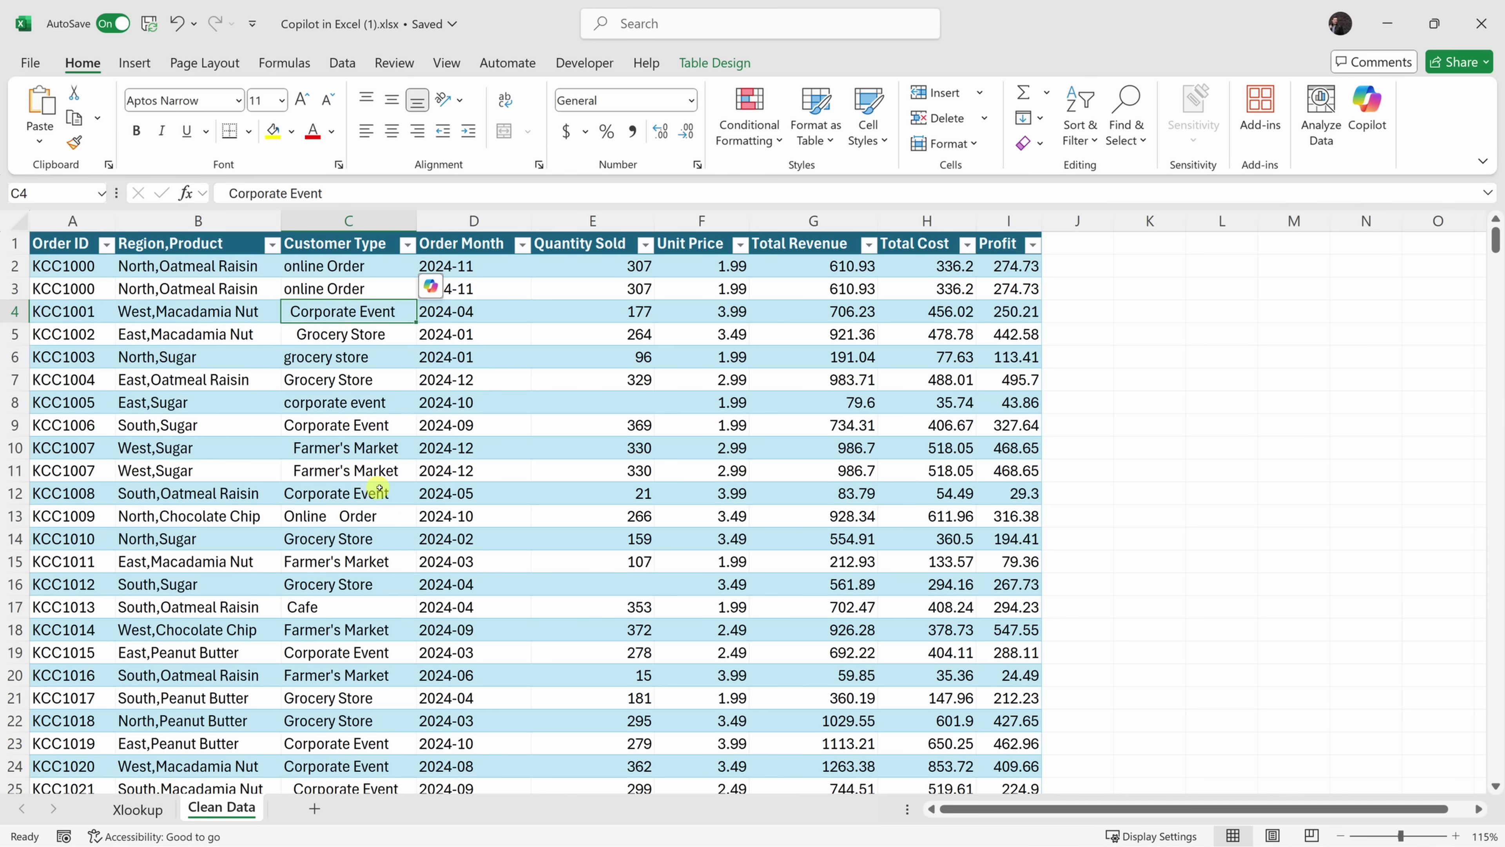
left_click(596, 221)
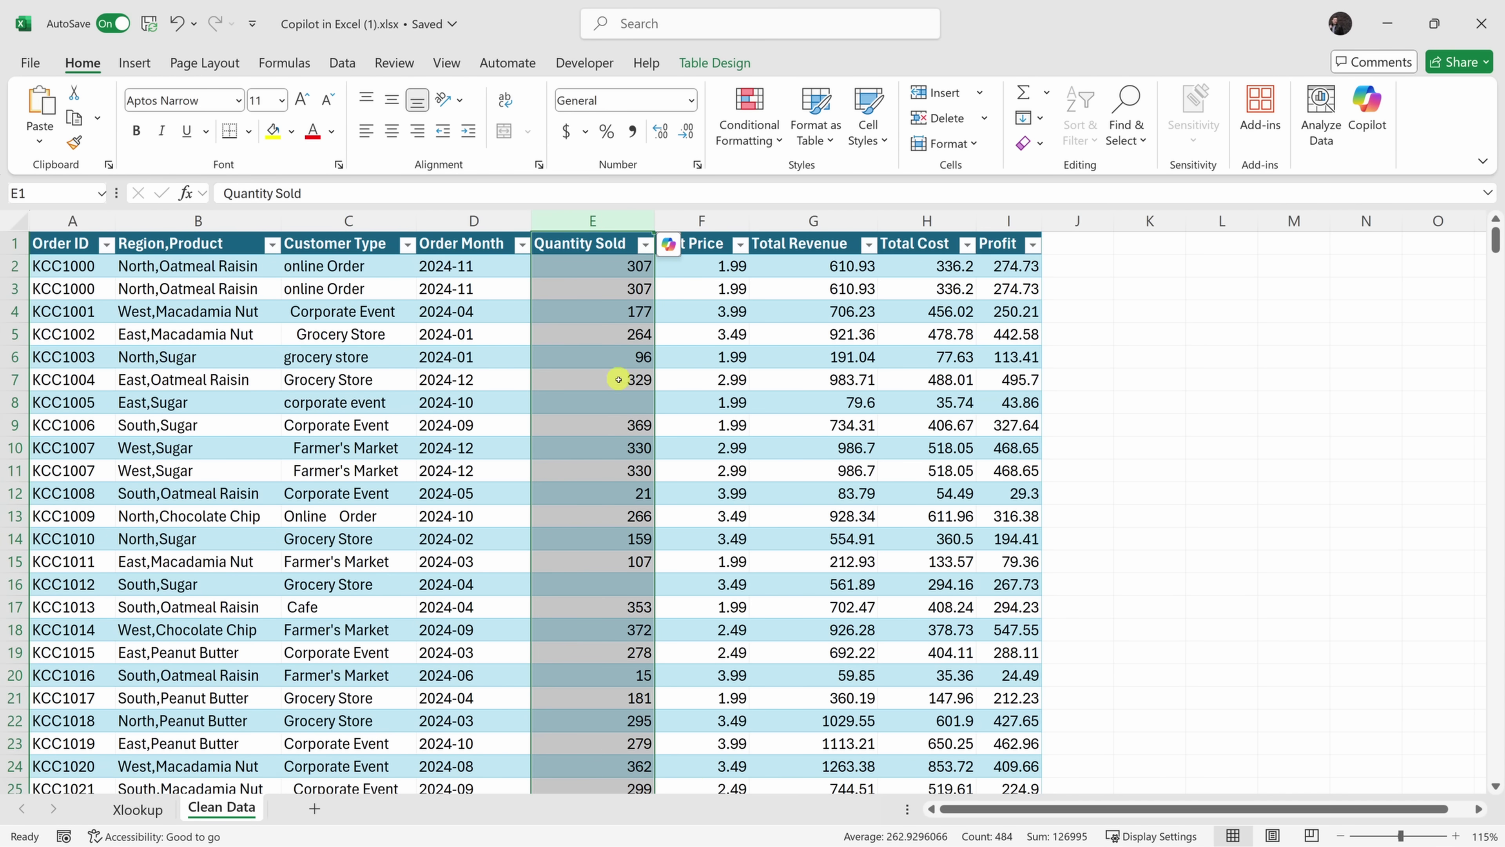
left_click(624, 402)
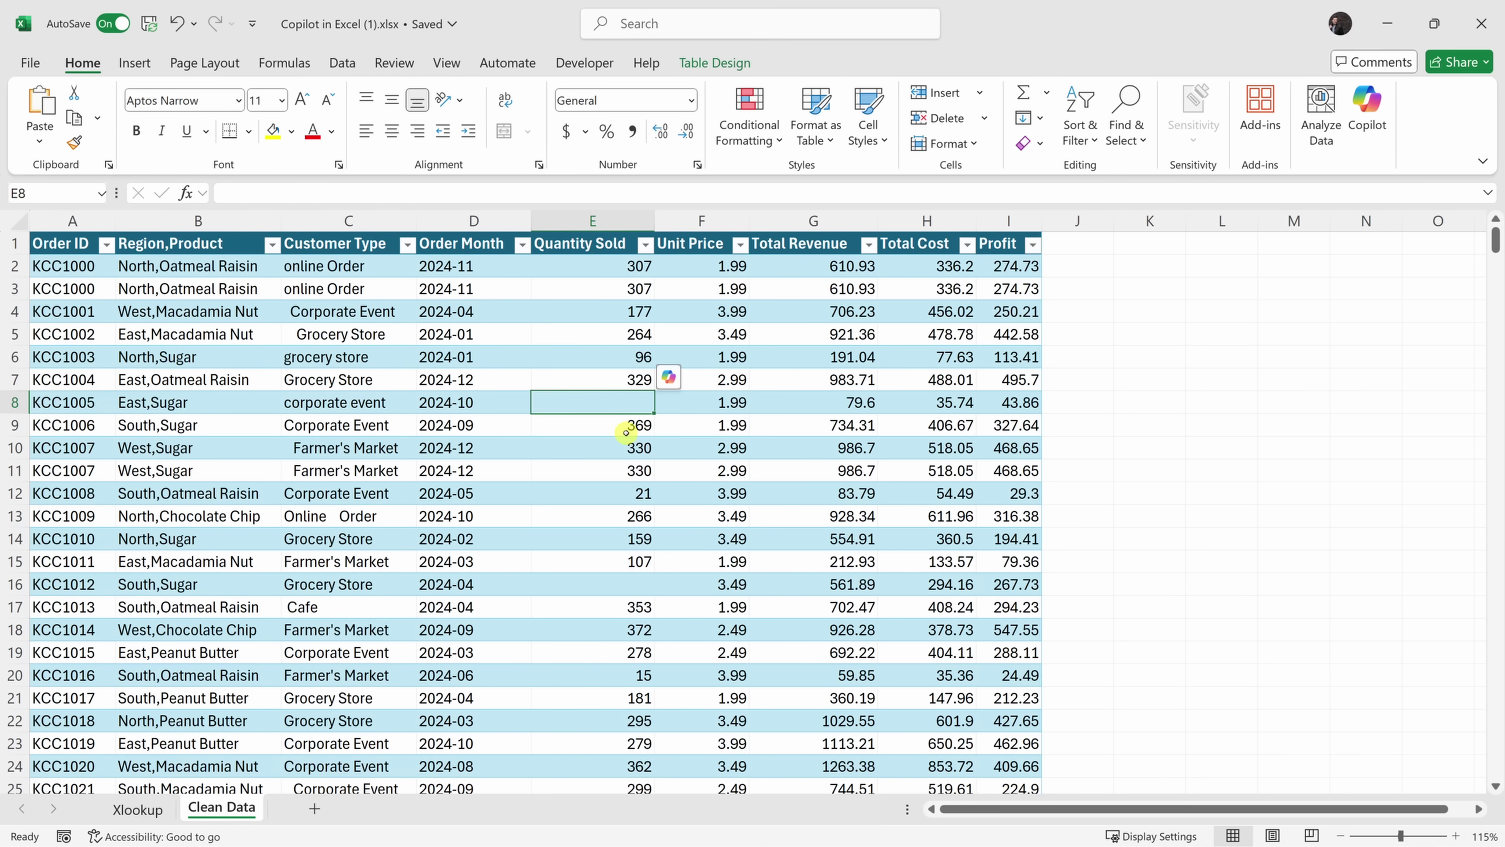
left_click_drag(468, 356, 764, 527)
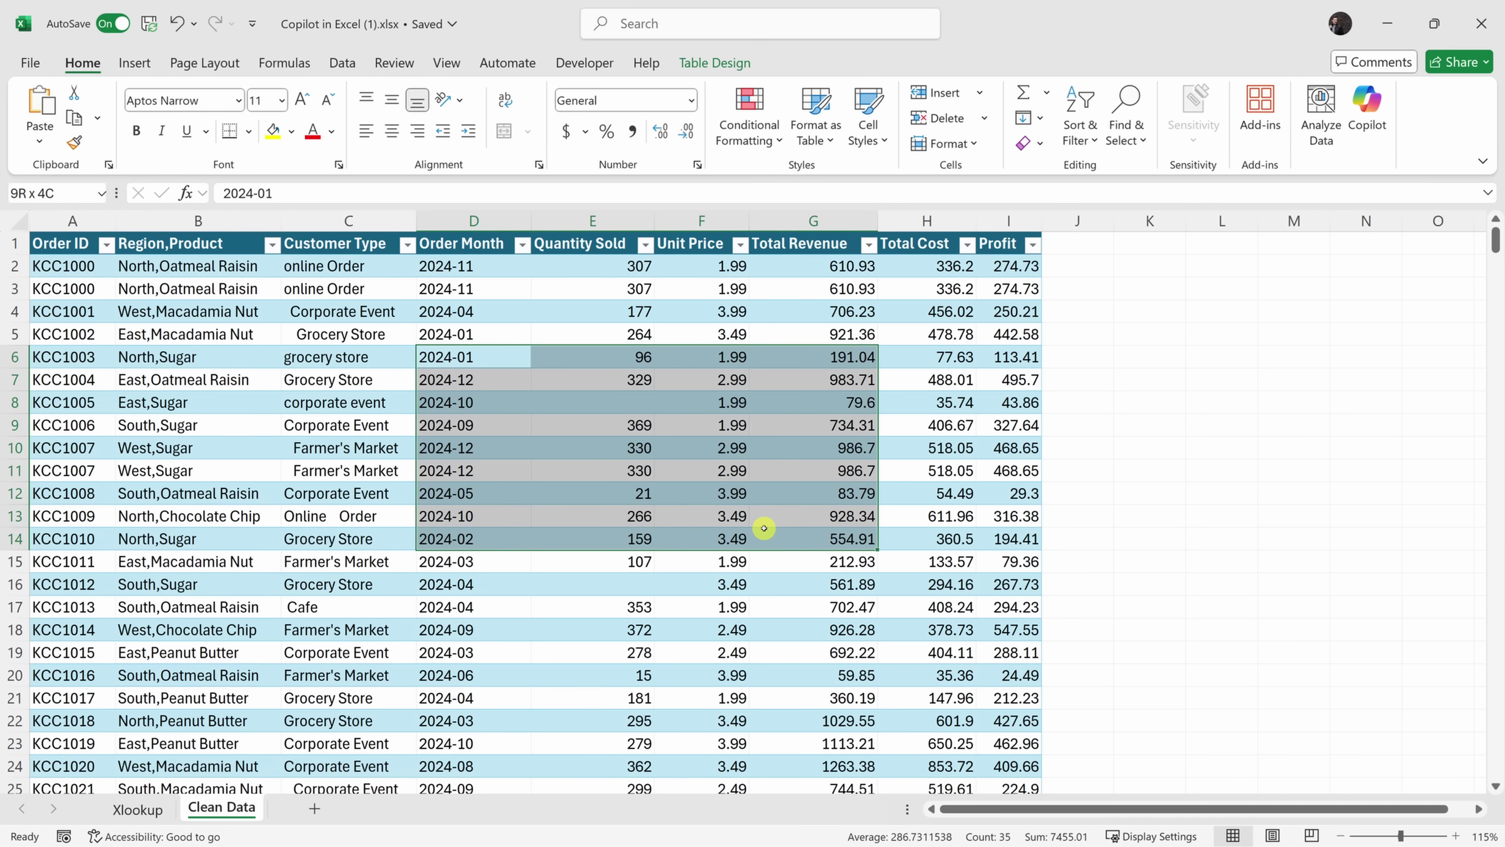
left_click(295, 347)
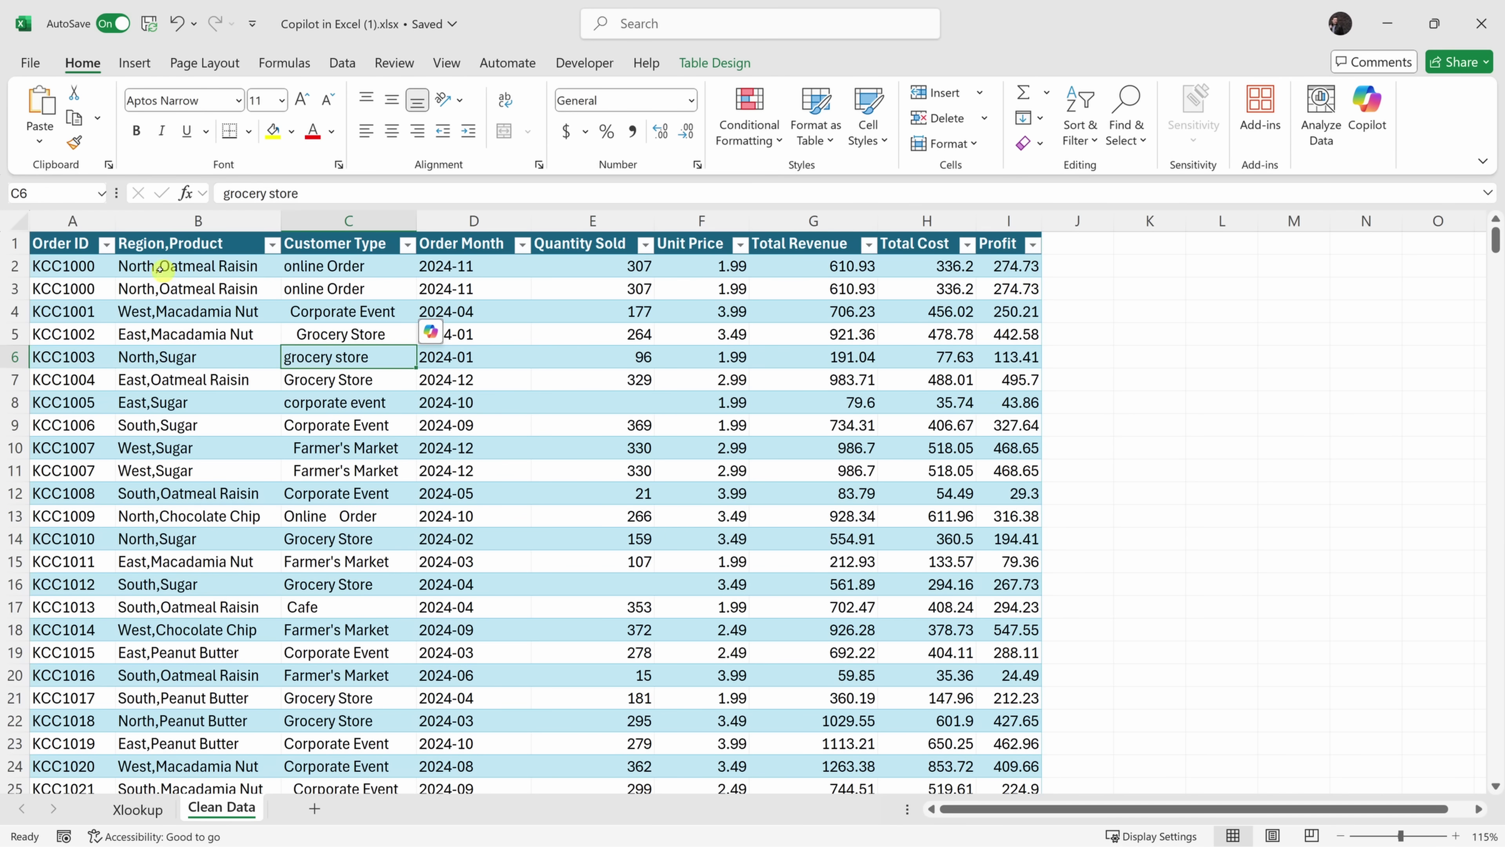
left_click(107, 246)
Ask Copilot to "Separate the region from the product and place them into new columns" for the Region,Product column, and insert the suggested Region and Product columns.
left_click(172, 221)
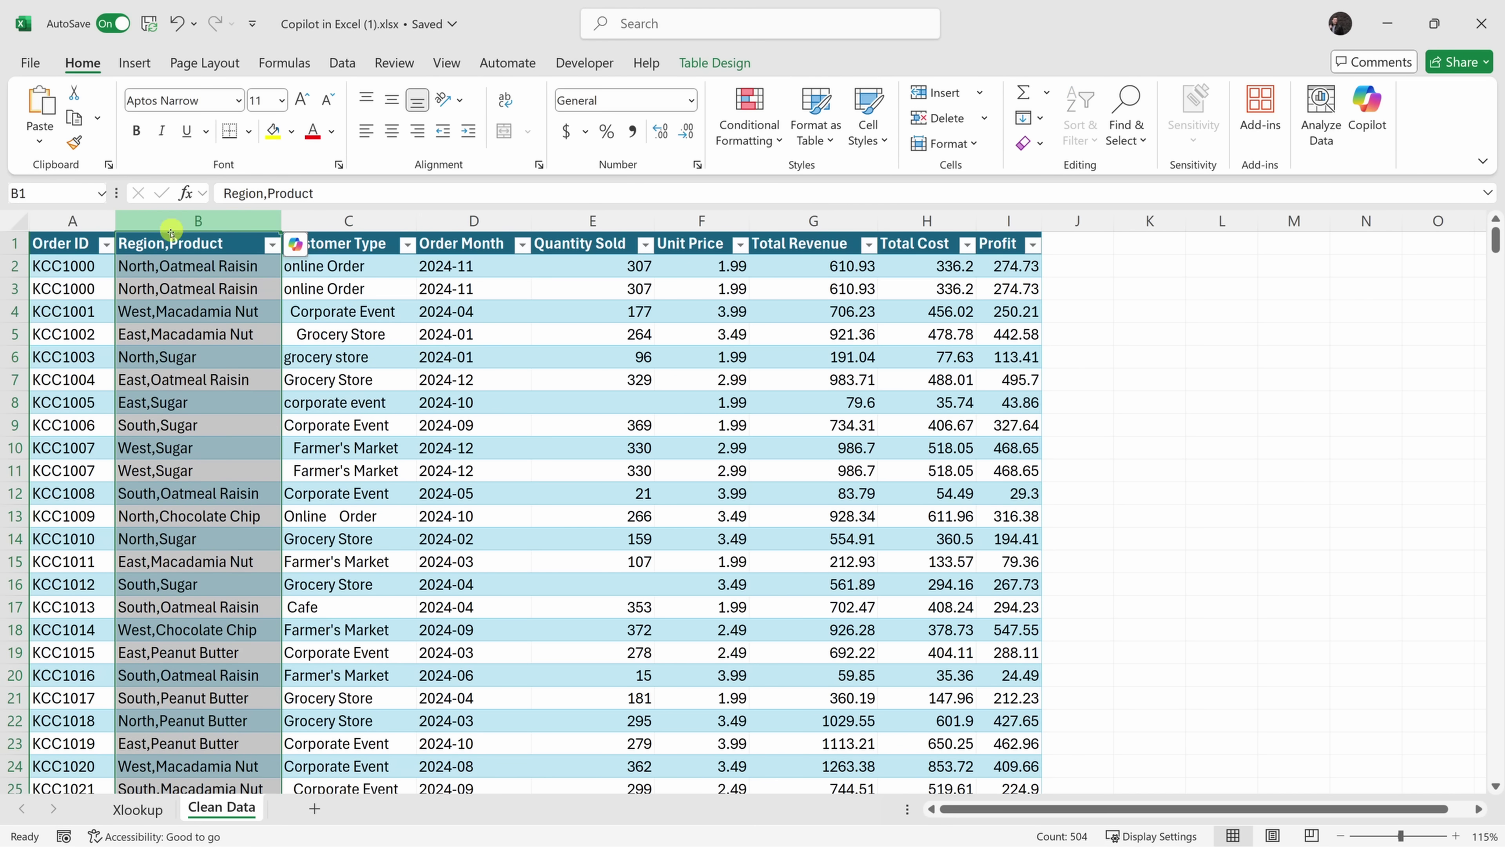
left_click(295, 244)
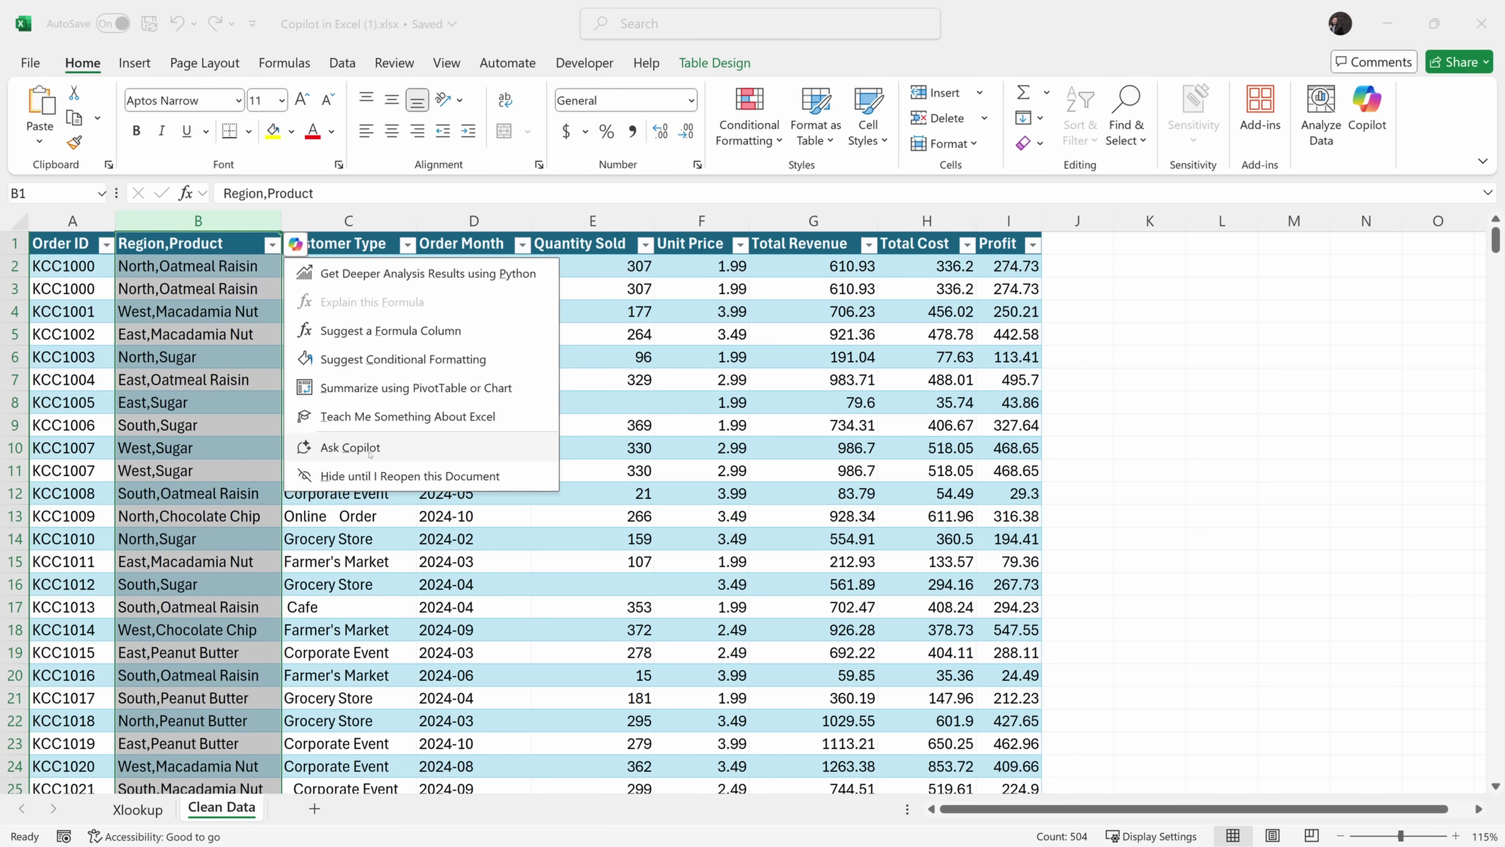
left_click(368, 449)
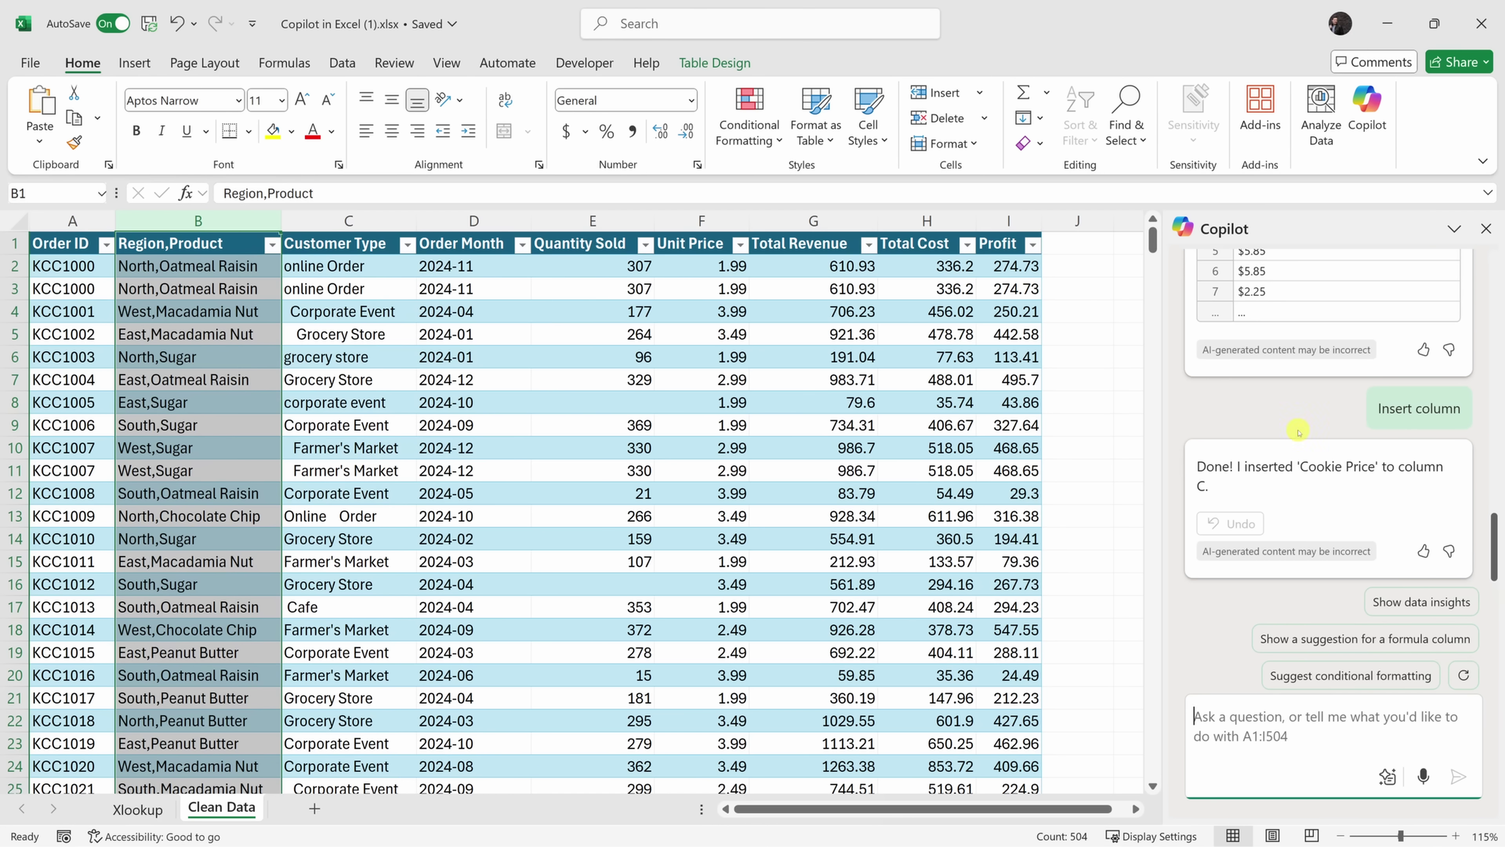
left_click(1286, 721)
type("Separate the region from the product and place them into new columns")
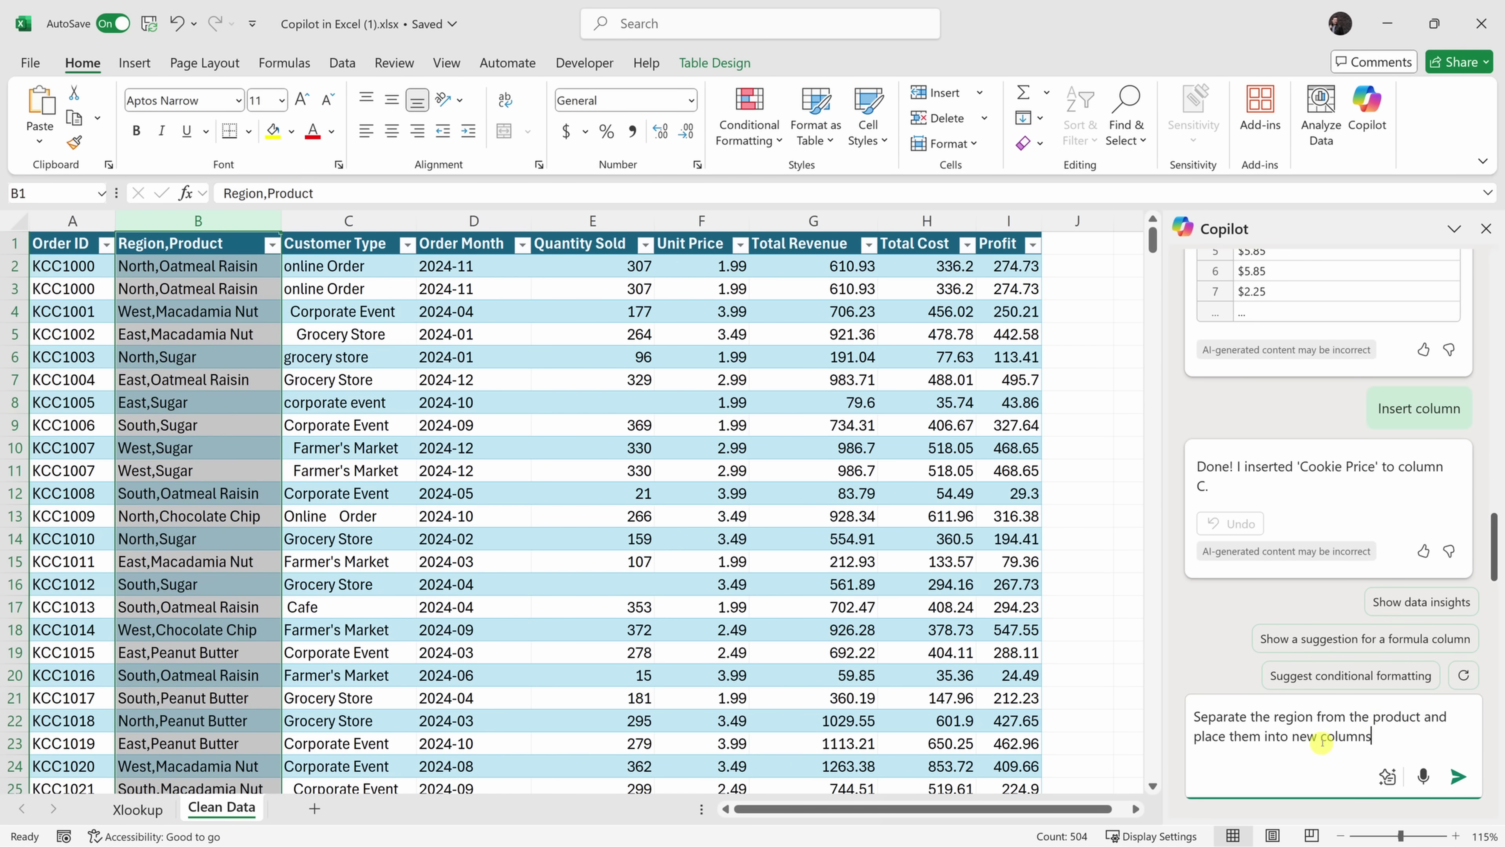
left_click(1459, 778)
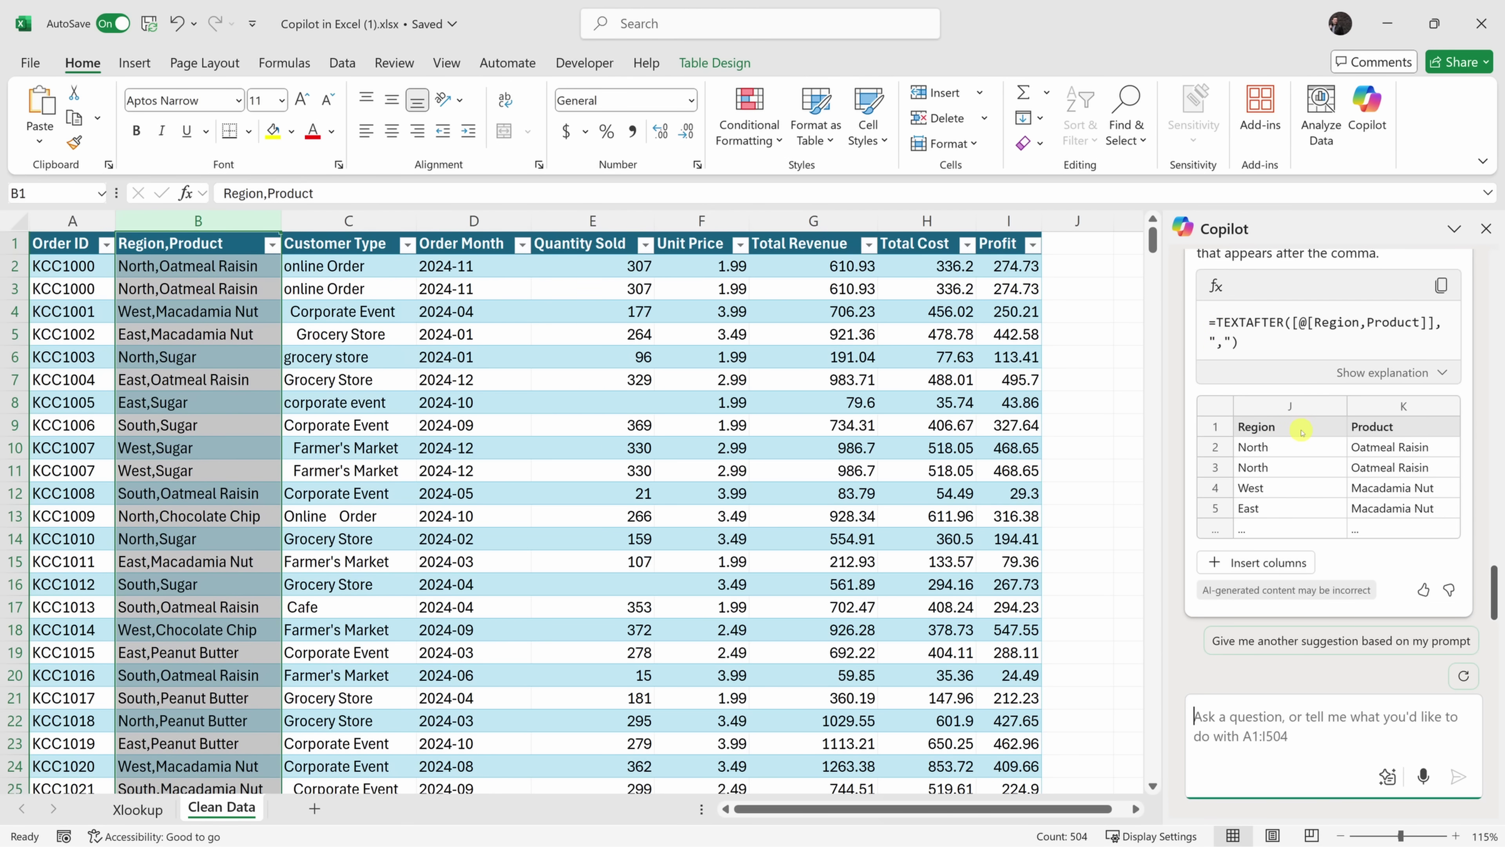
left_click(1266, 560)
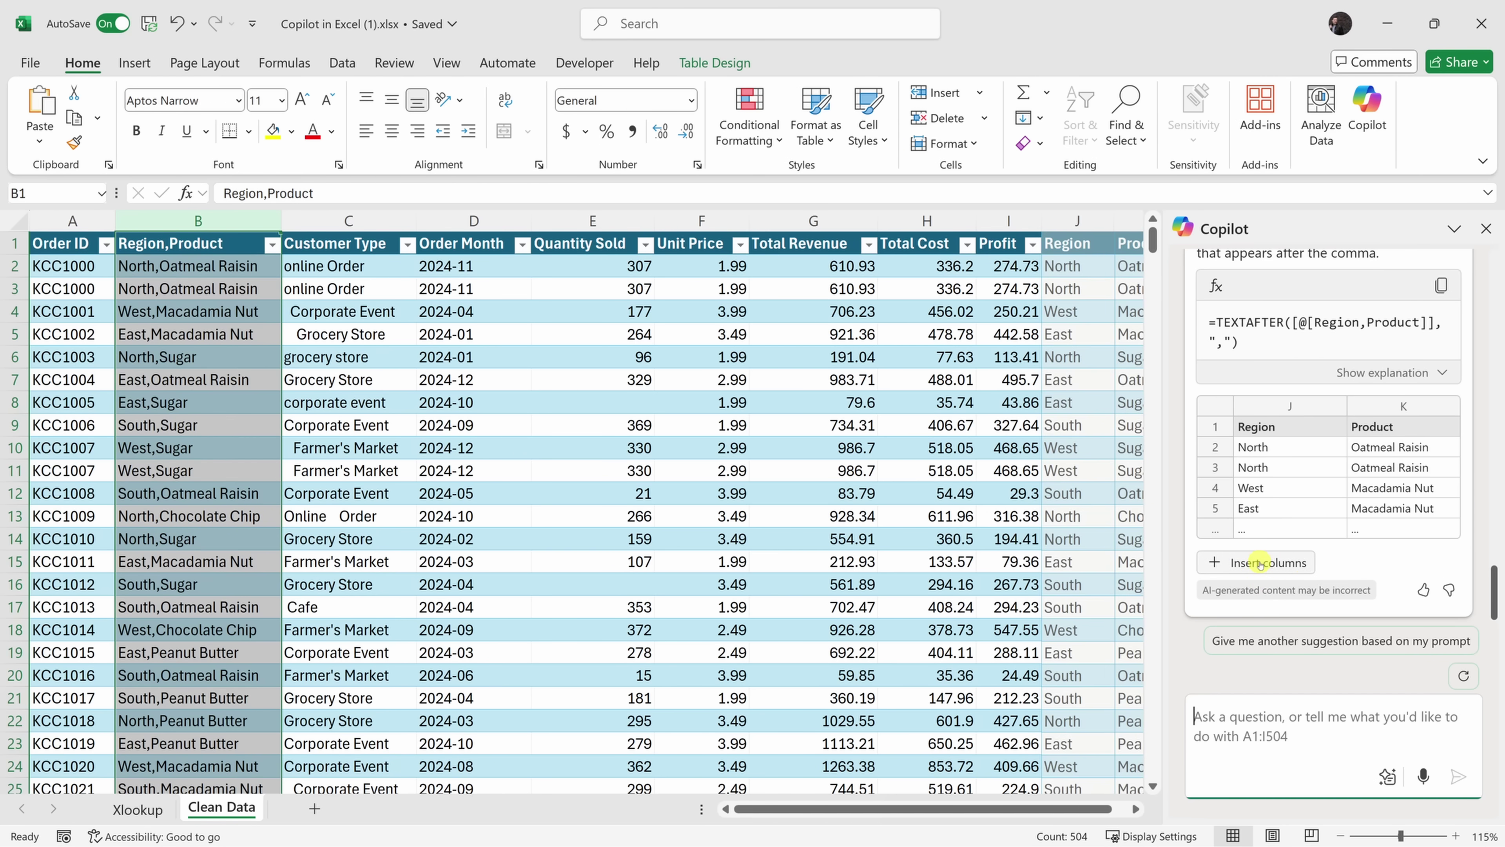
left_click(1260, 563)
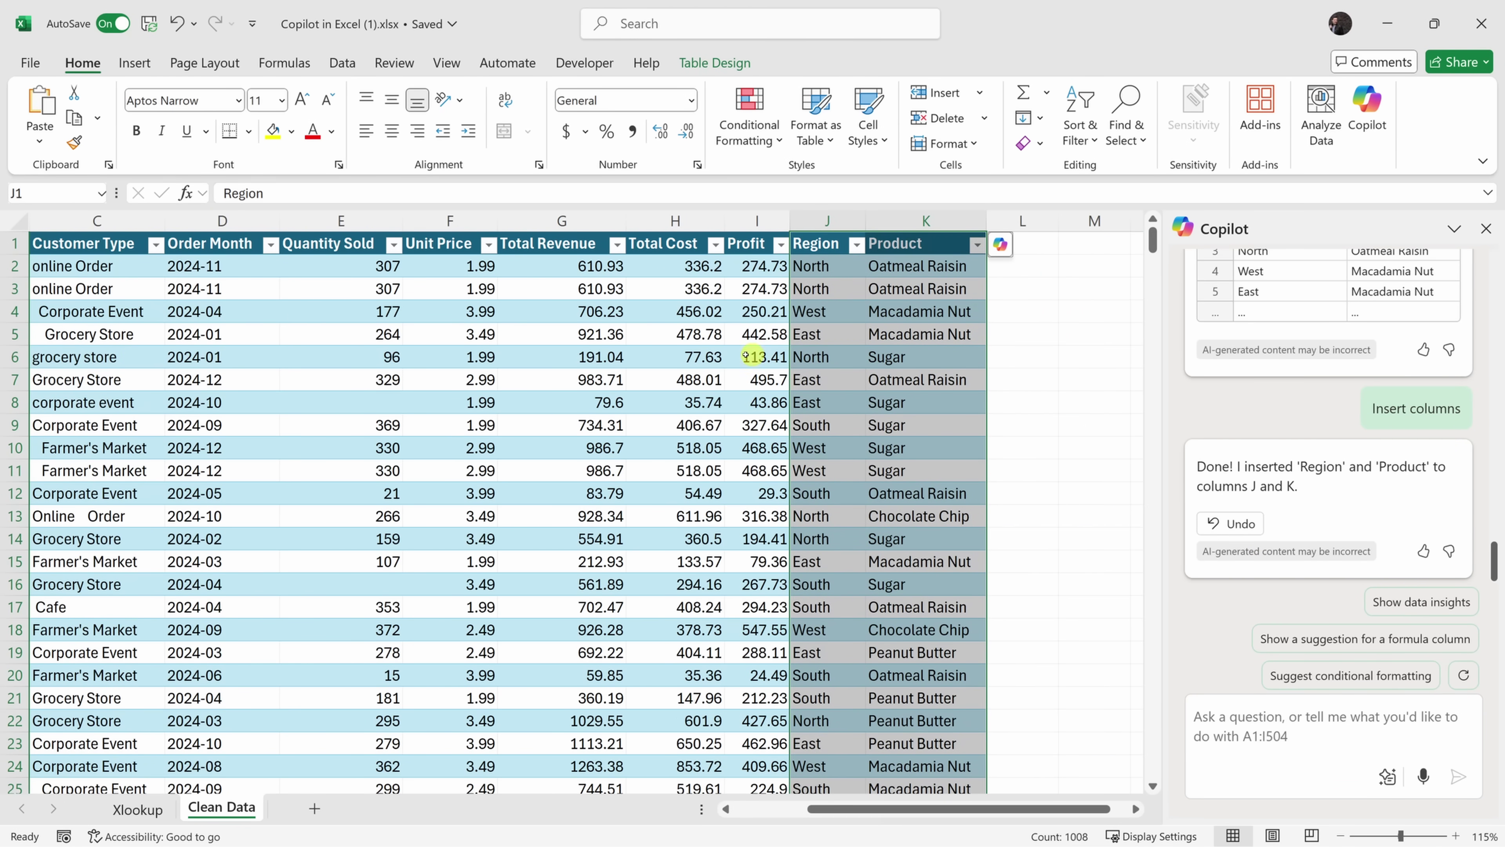
Have Copilot clean the Customer Type column of extra spaces and inconsistent capitalization, keeping "Farmer's Market" exactly like that, and insert the Cleaned Customer Type column.
scroll(702, 350, "left", 2)
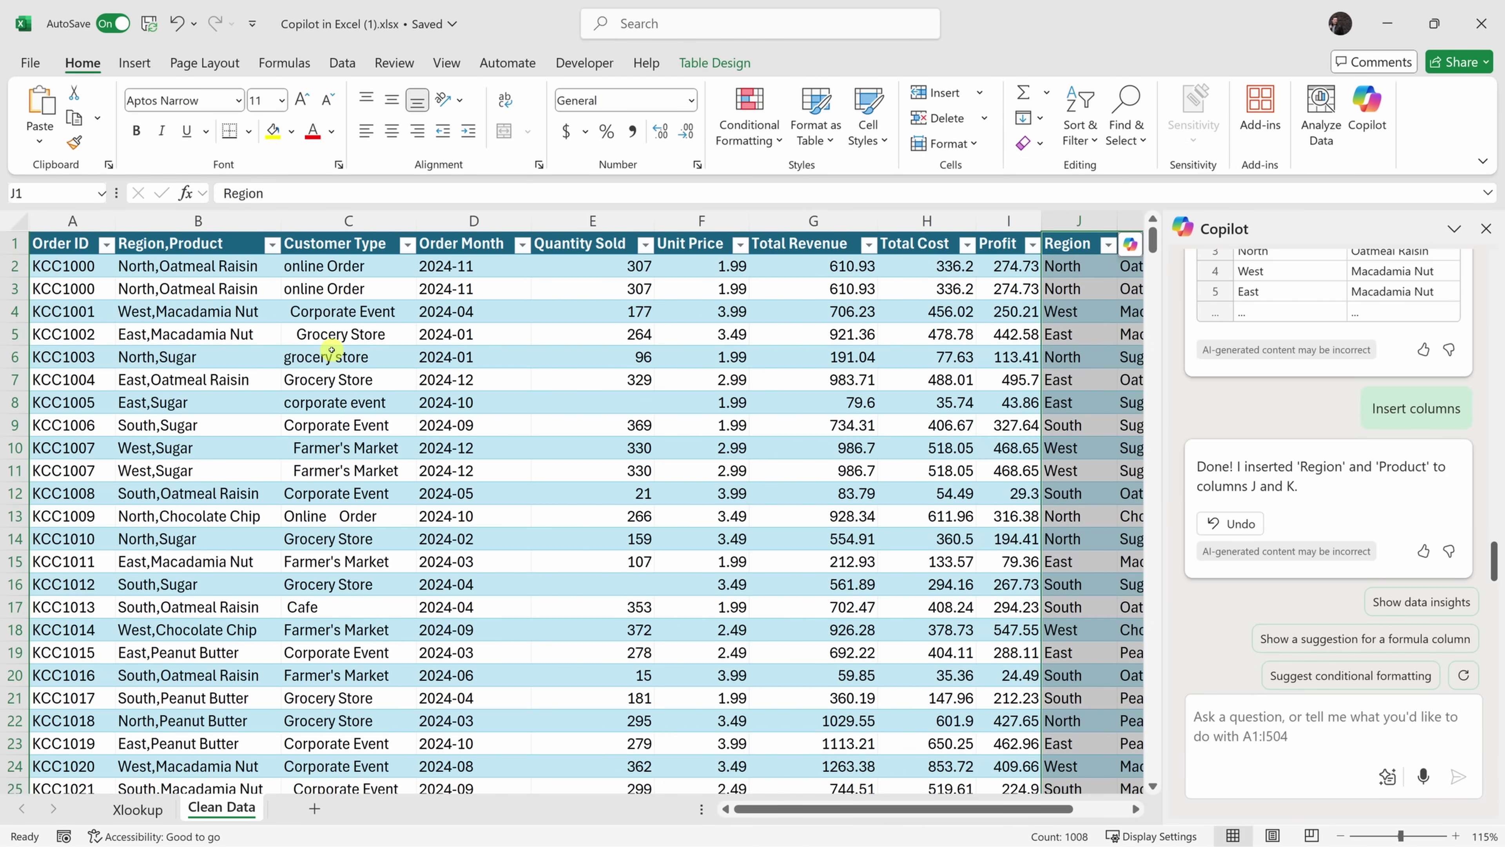
left_click(350, 218)
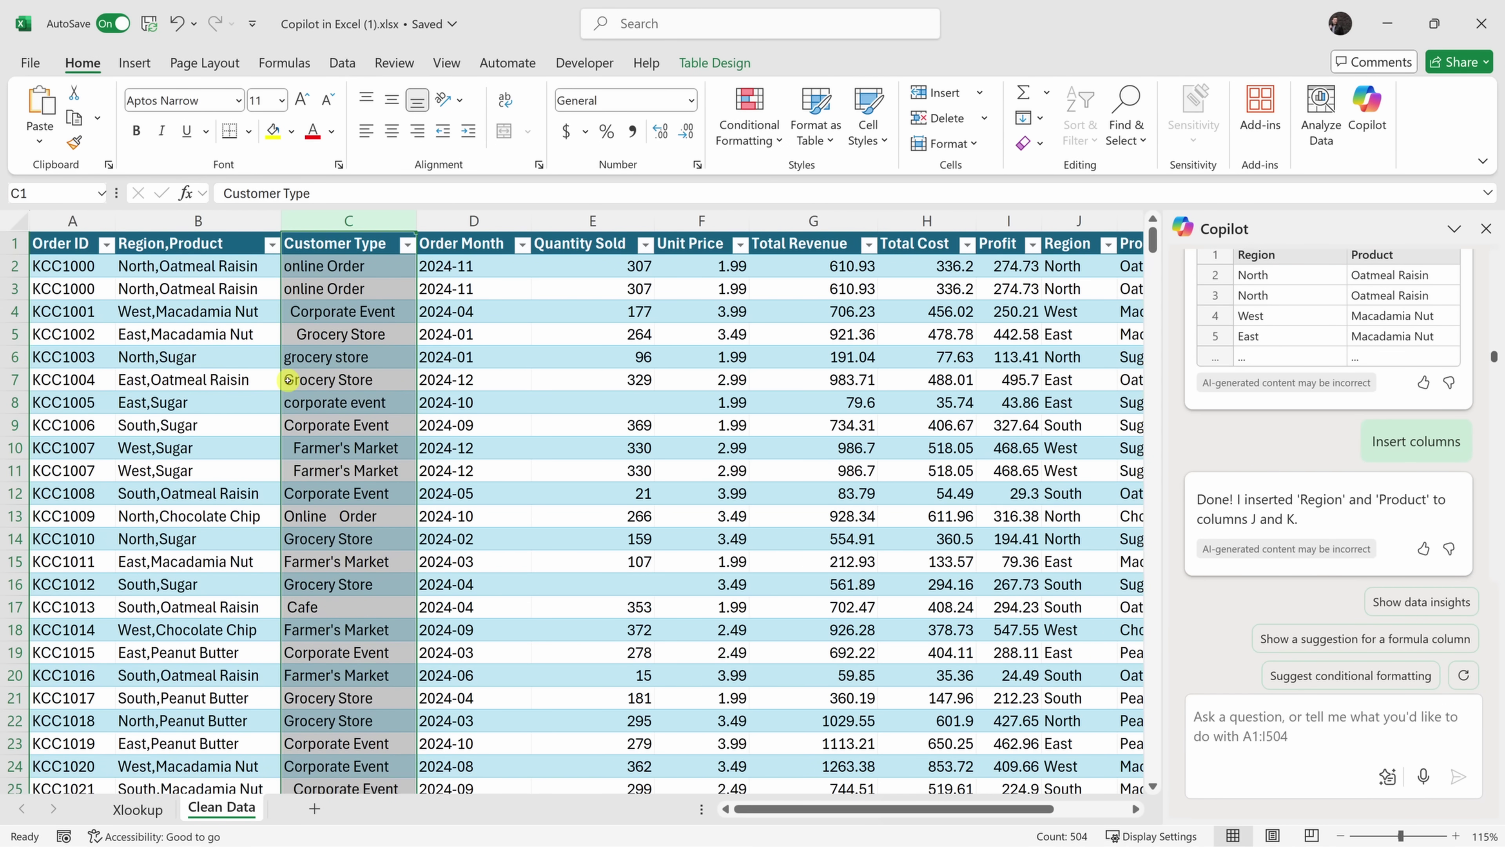
left_click(1274, 717)
type("Clean the customer type column. Please remove extra spaces and make sure capitilization is consistent. Please also ensure that \"Farmer's Market\" appears just like that.")
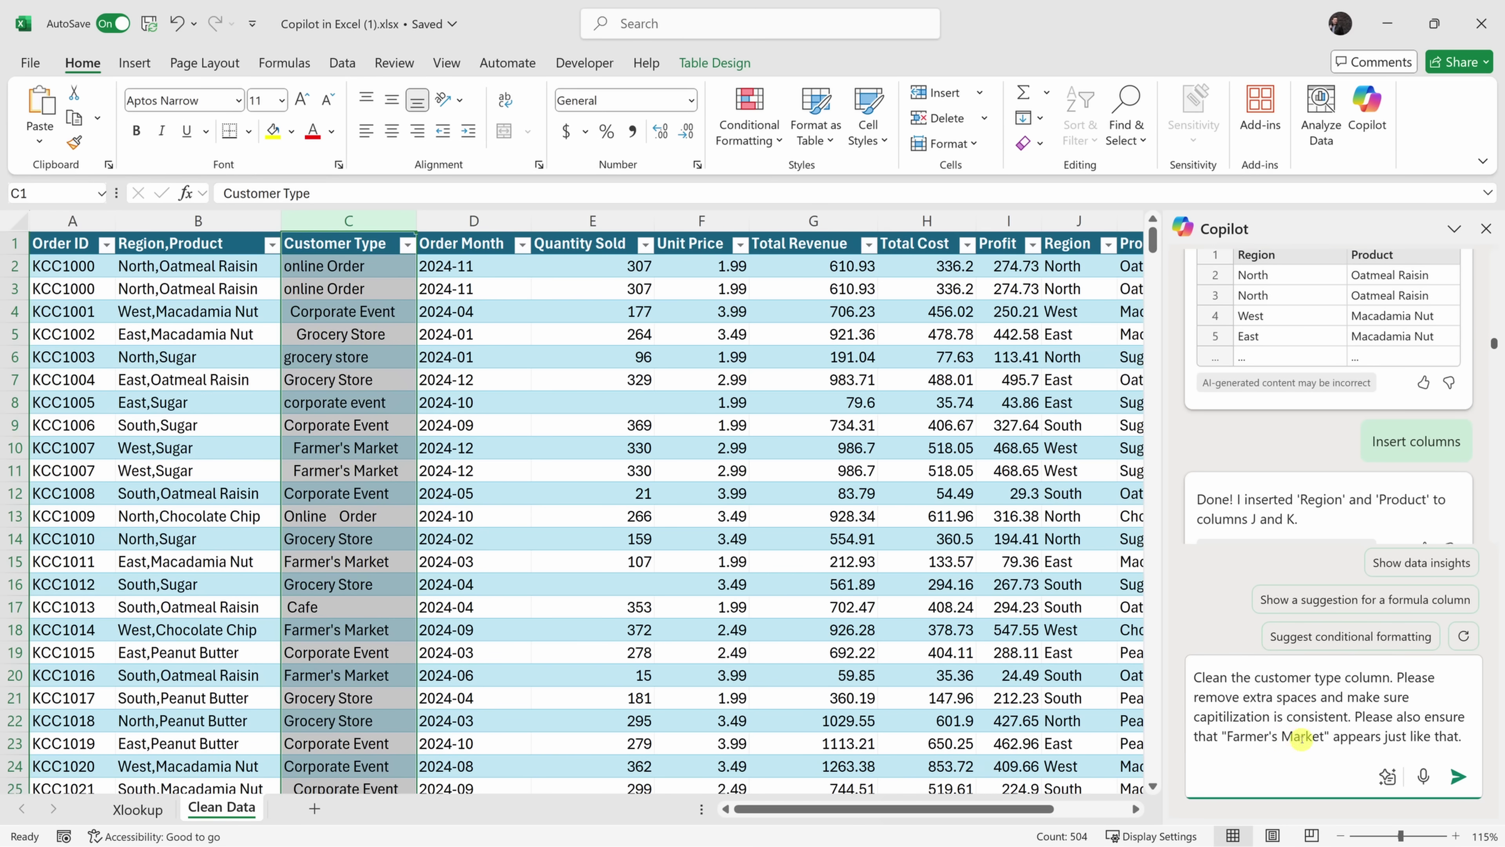
left_click(1459, 777)
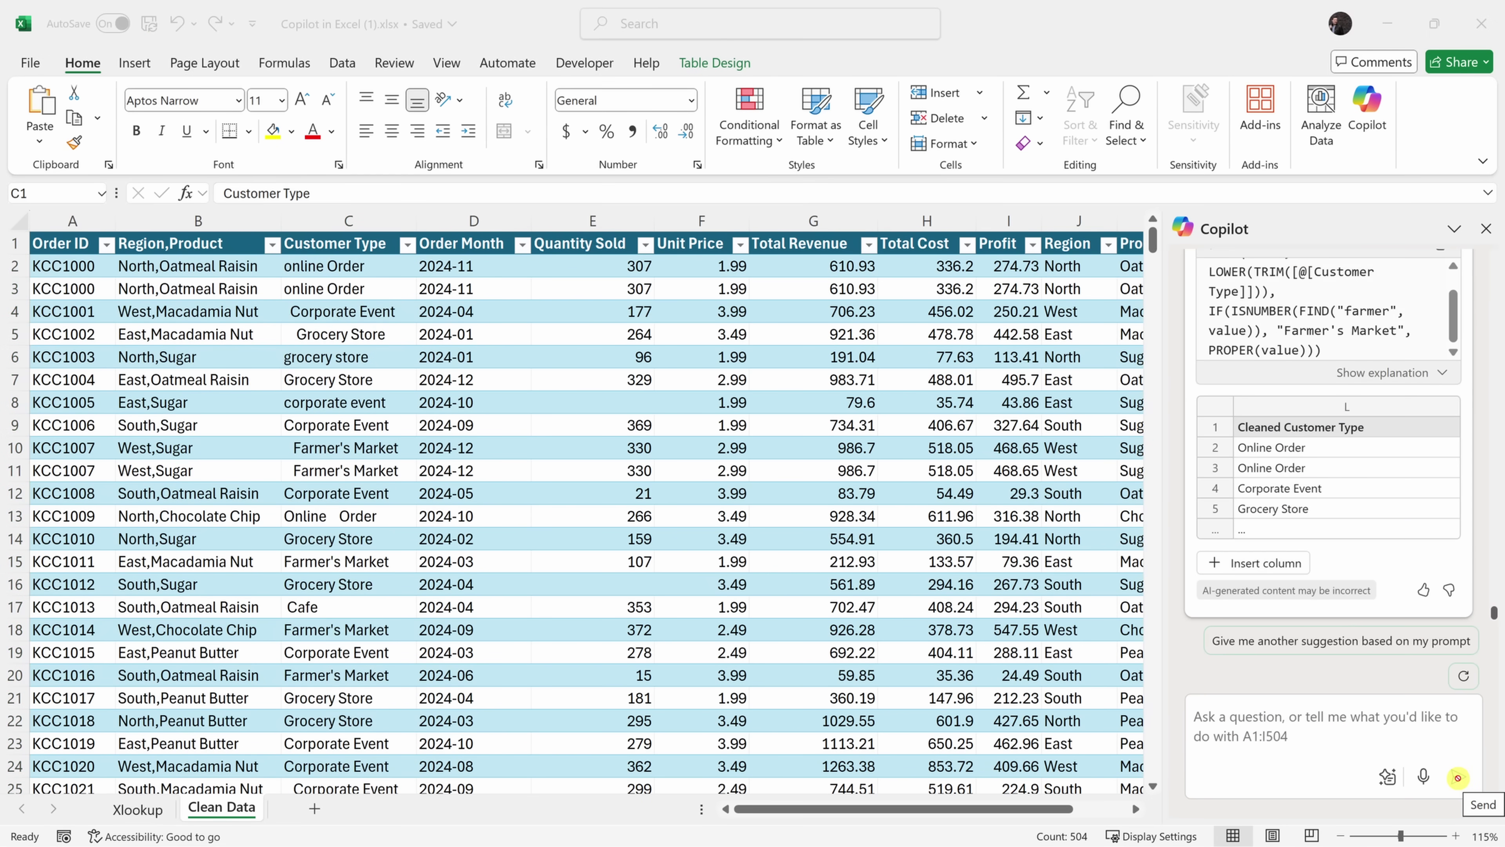
left_click(1293, 562)
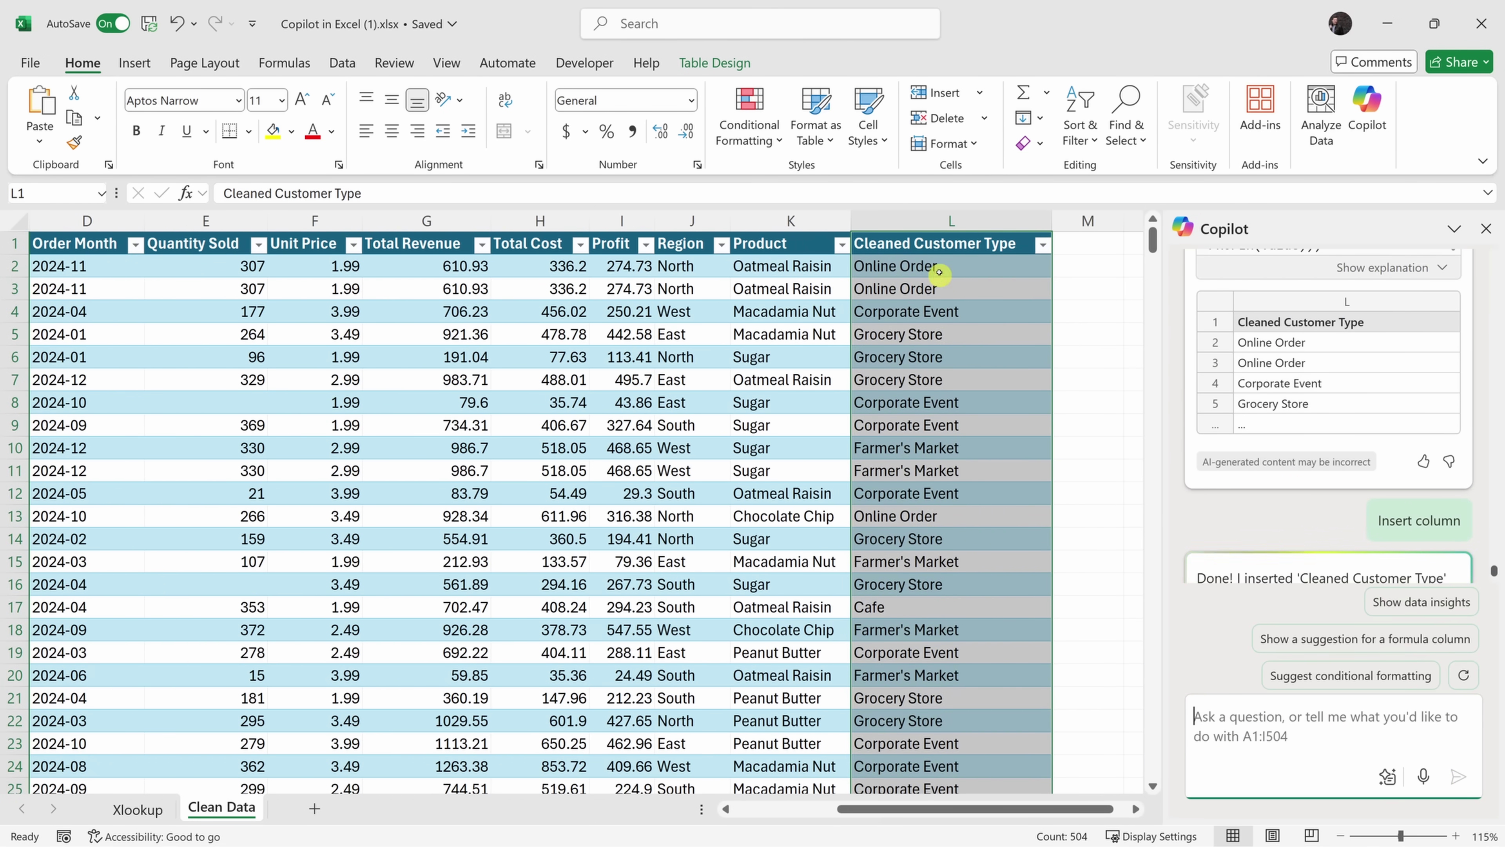
Check the values down the Cleaned Customer Type column and the formula behind its first cell, L2.
scroll(951, 311, "down", 5)
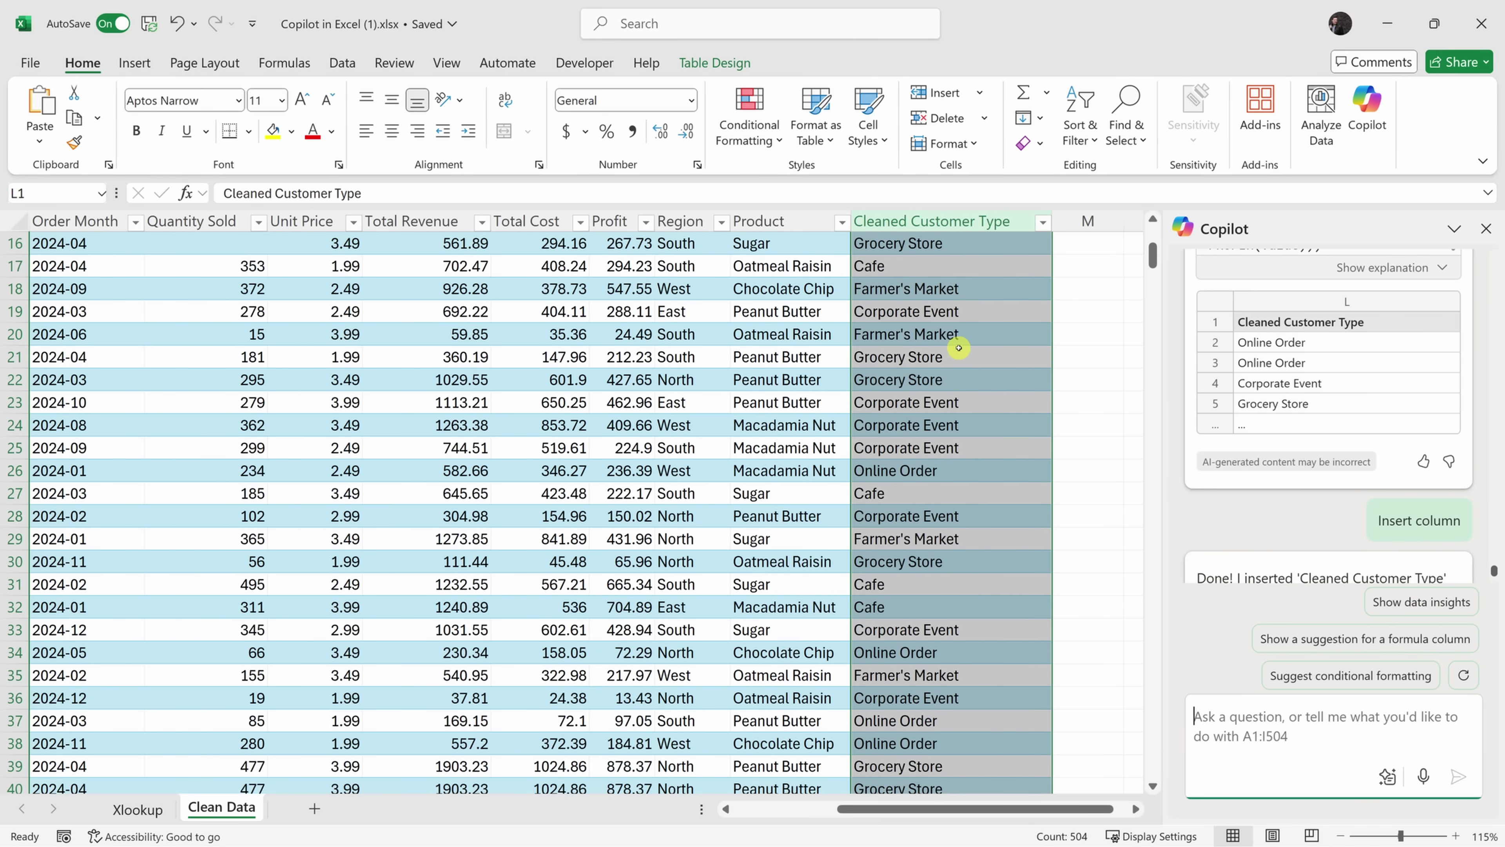
scroll(959, 348, "up", 5)
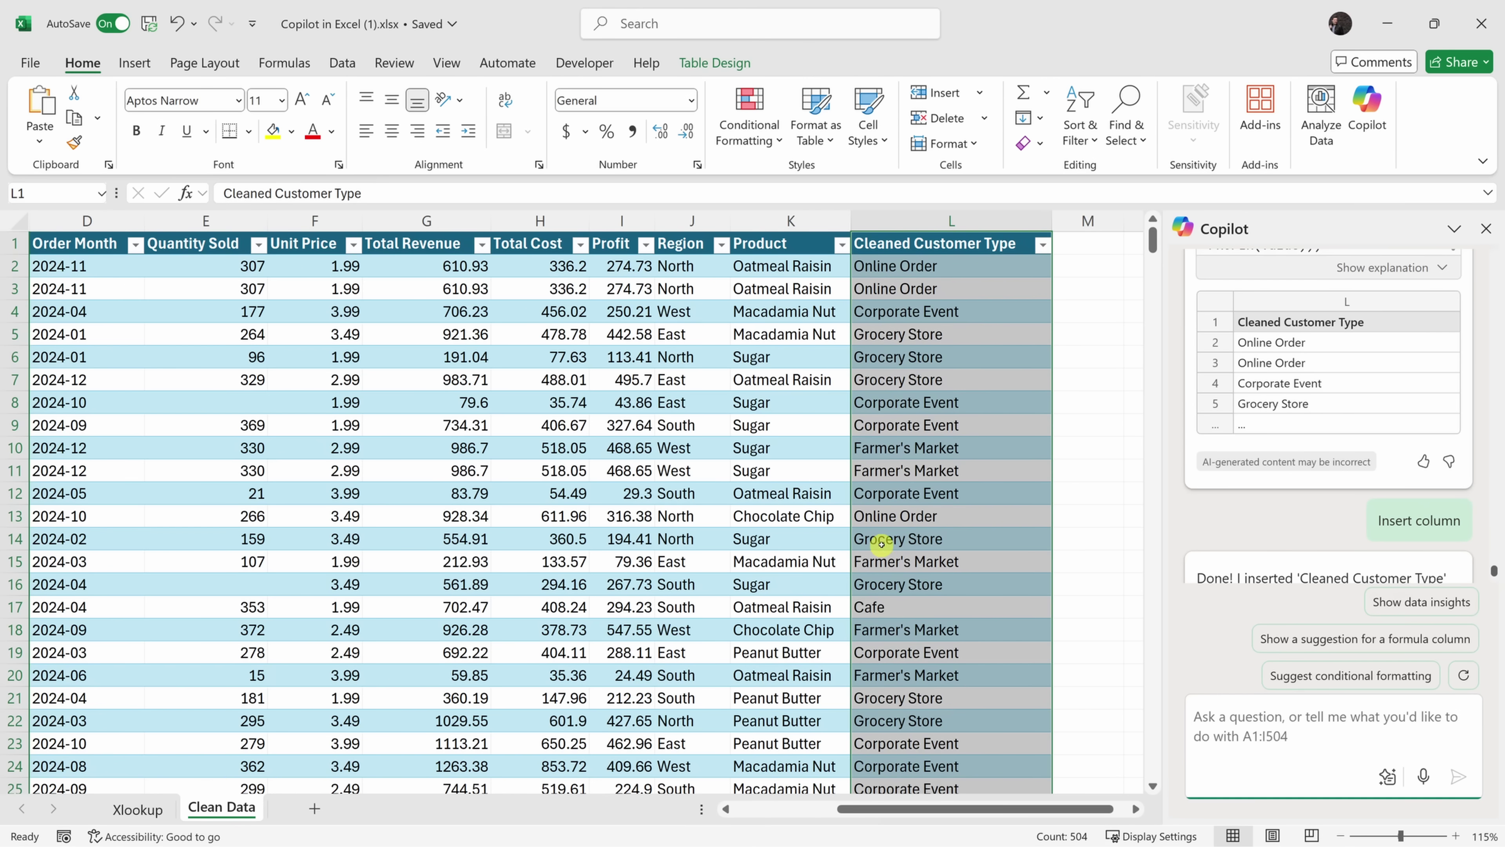
left_click(905, 270)
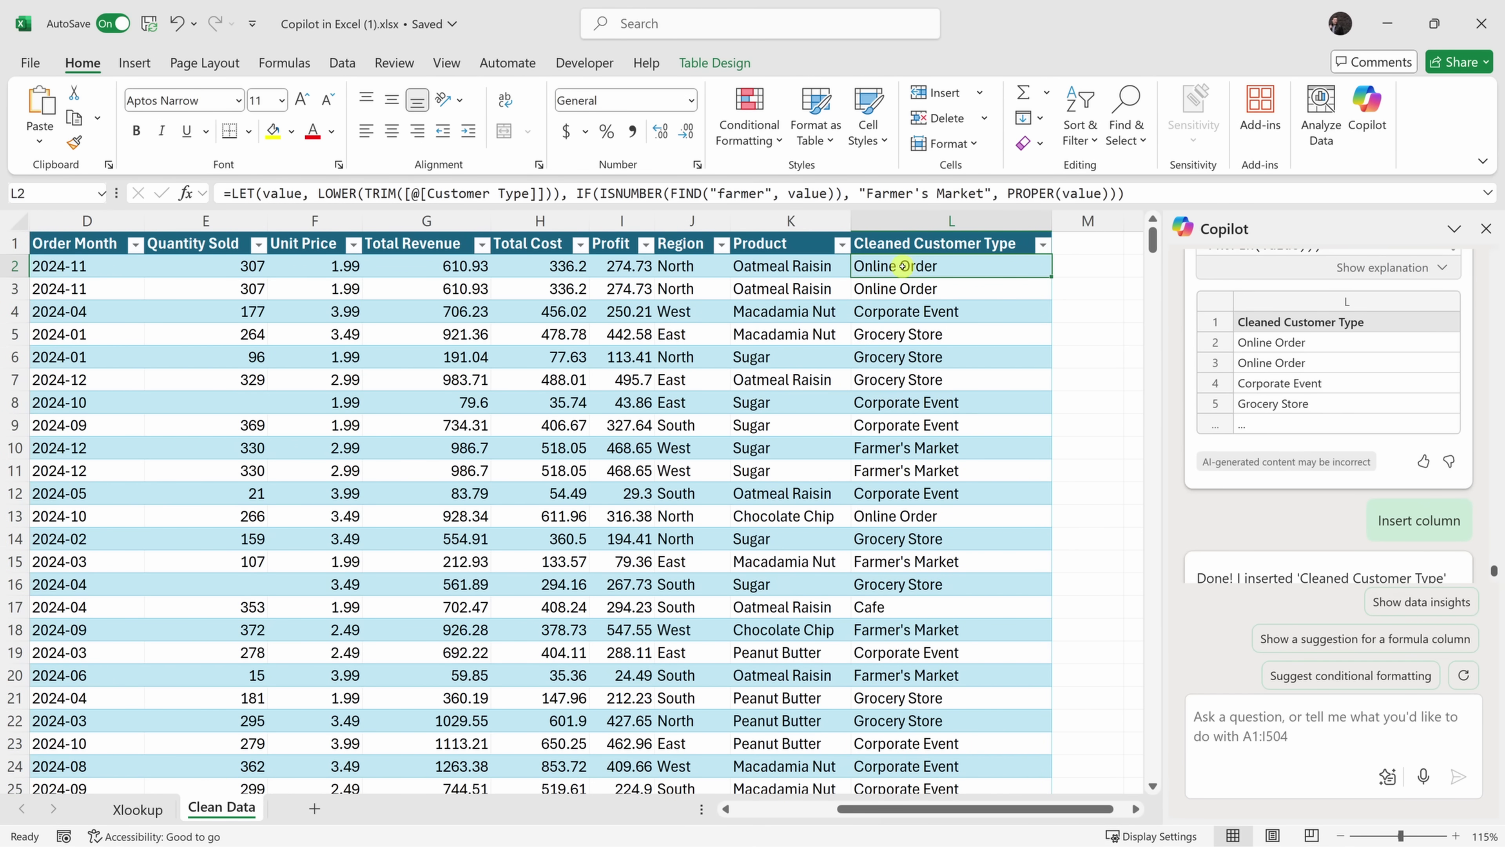
Ask Copilot to fill in the missing quantity sold by taking into account unit price and total revenue, and insert the Filled Quantity Sold column.
left_click(196, 220)
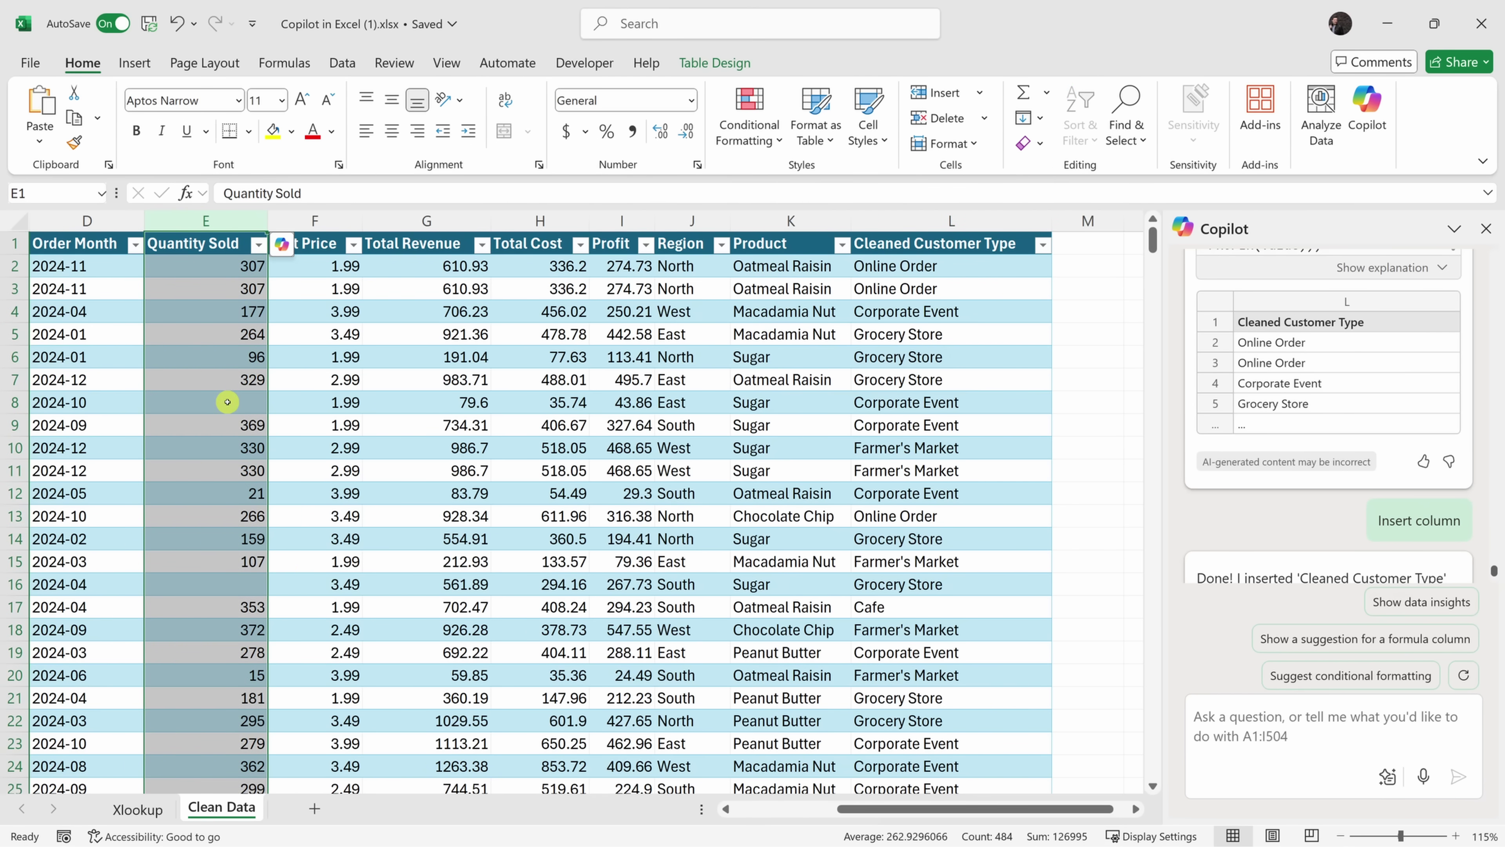
left_click(1303, 733)
type("Can you fill in the missing quantity sold by taking into account the unit price and total revenue?")
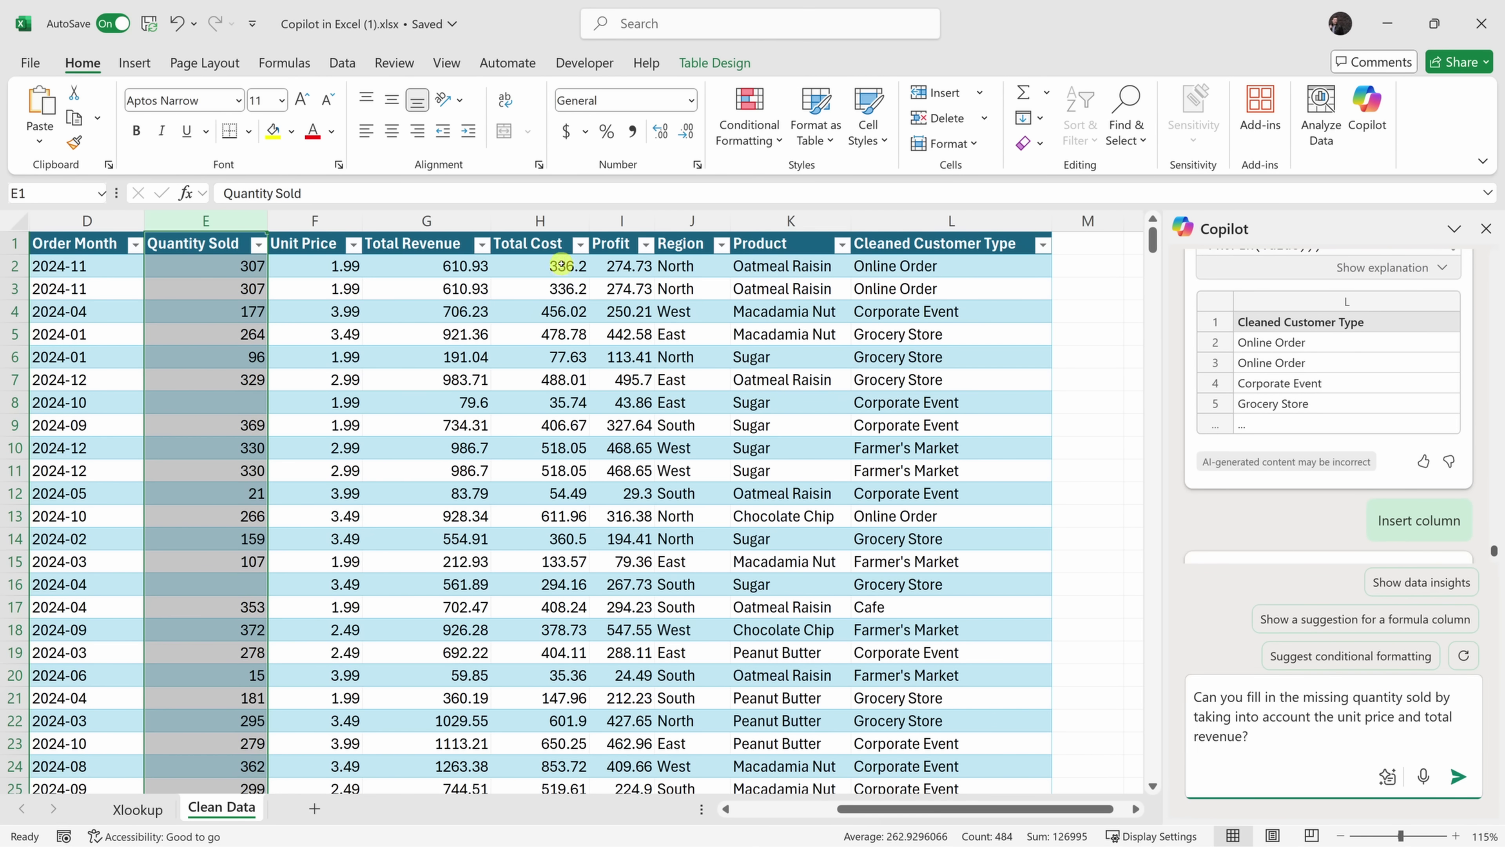
left_click(1459, 775)
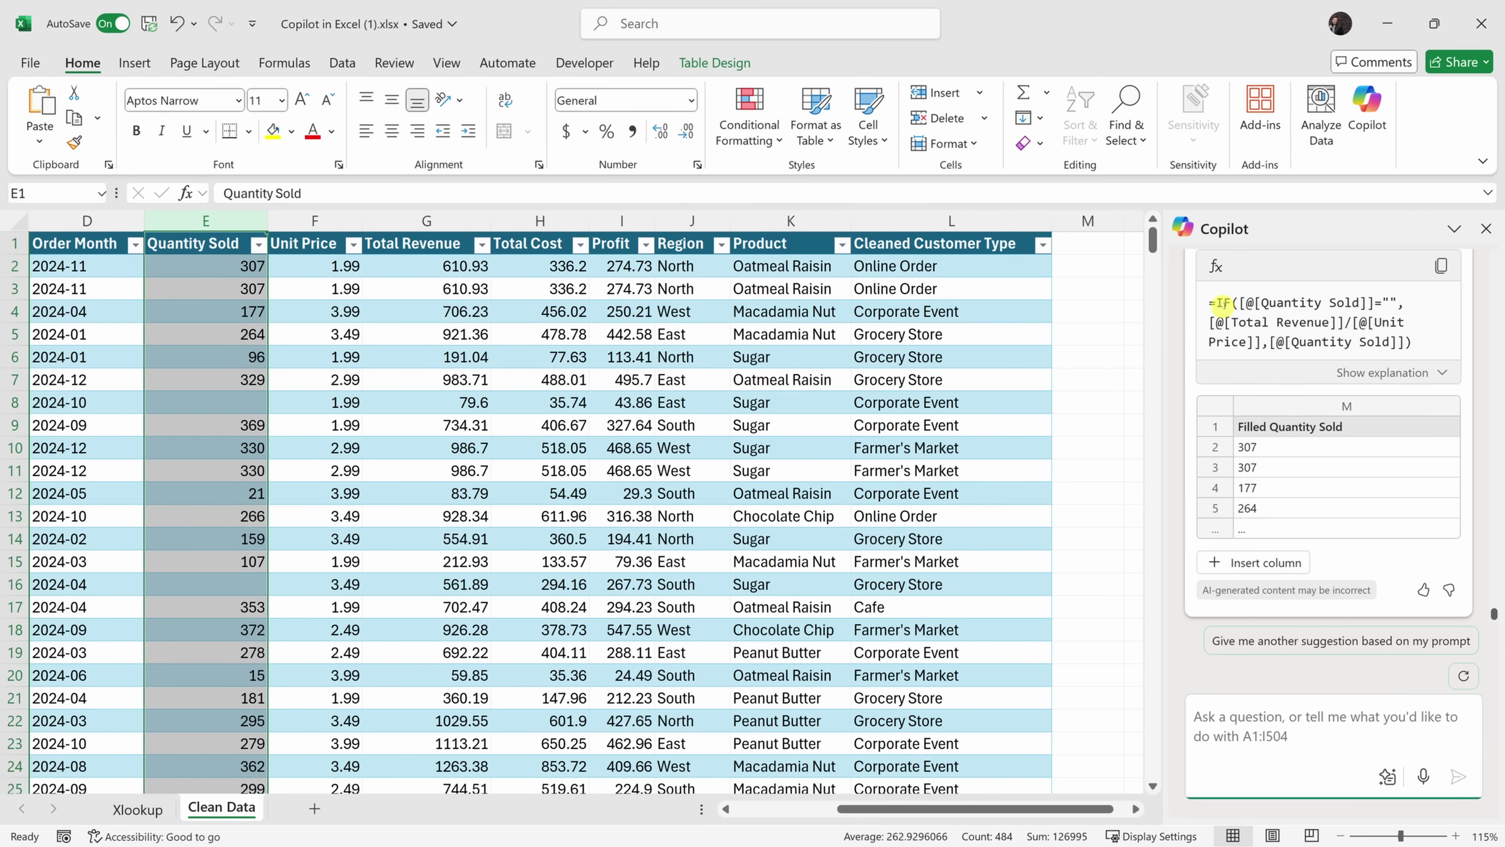
left_click(1274, 562)
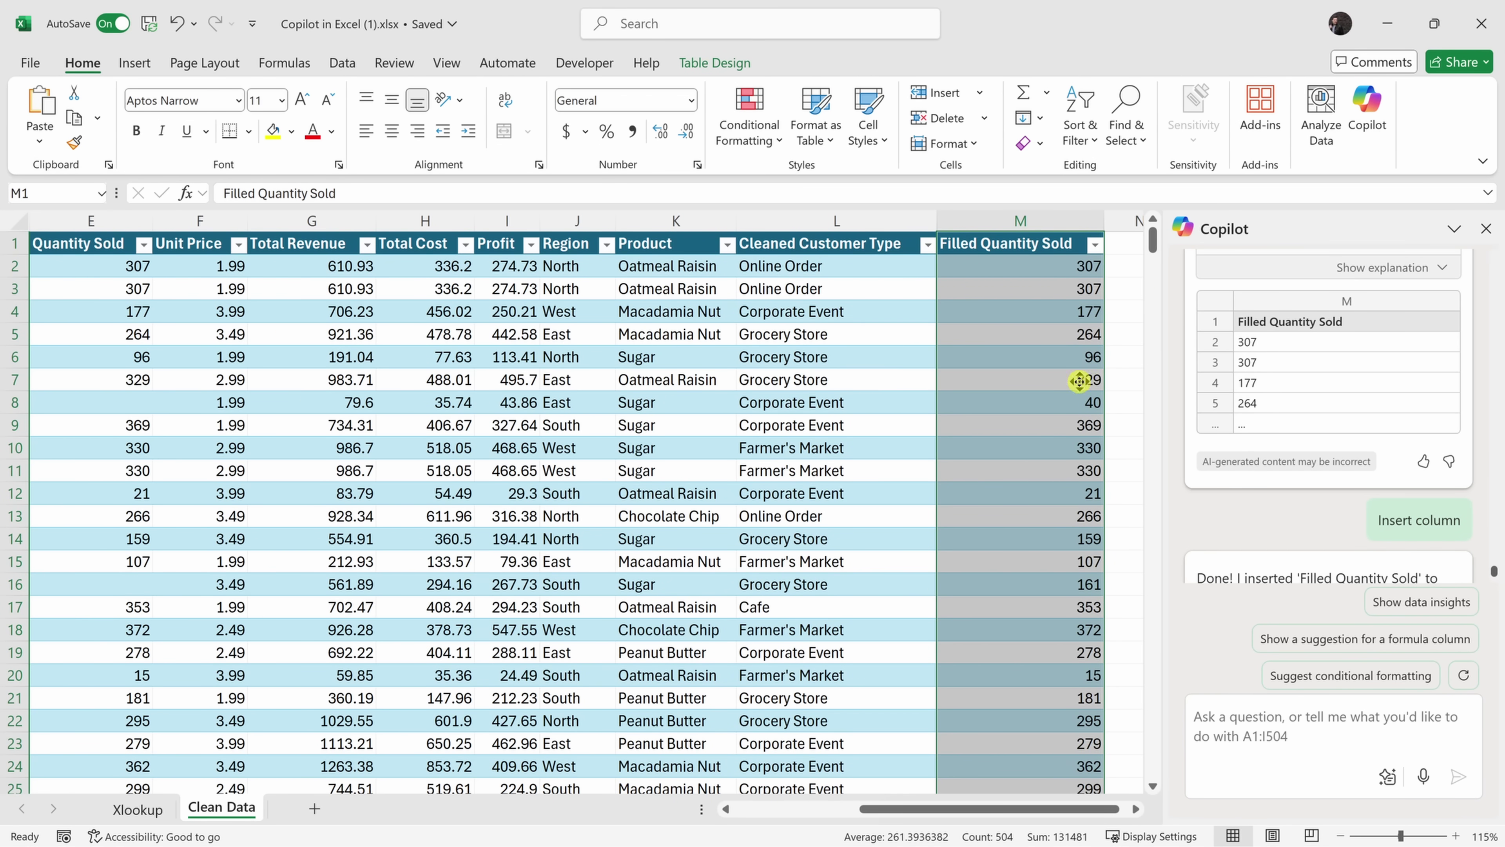
Ask Copilot, with the Order Month column selected, "Can you extract the month from this column?" and insert the suggested Order Month Number column.
scroll(1085, 378, "left", 10)
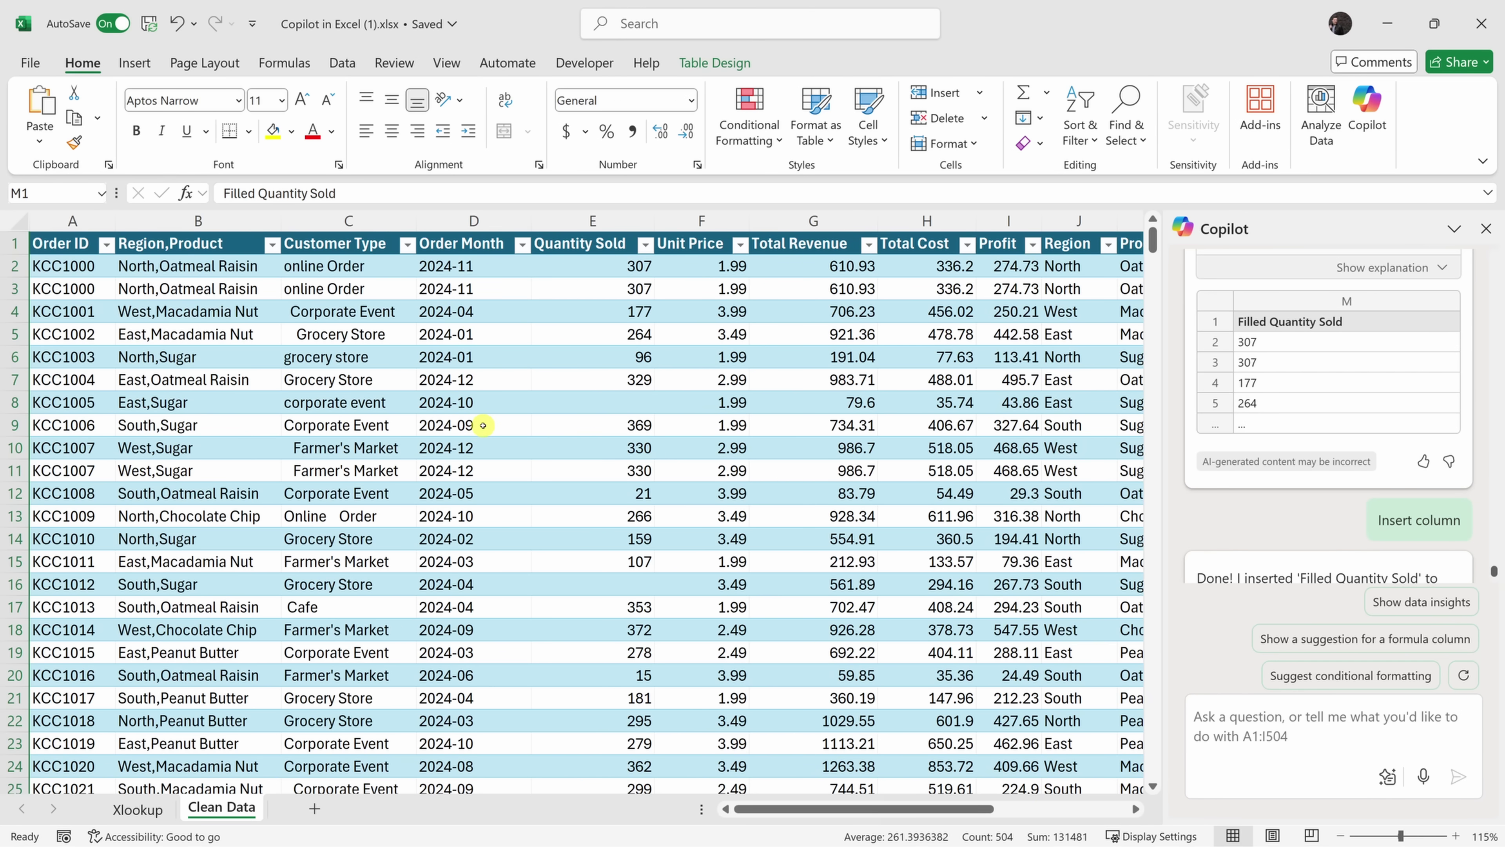
left_click(483, 221)
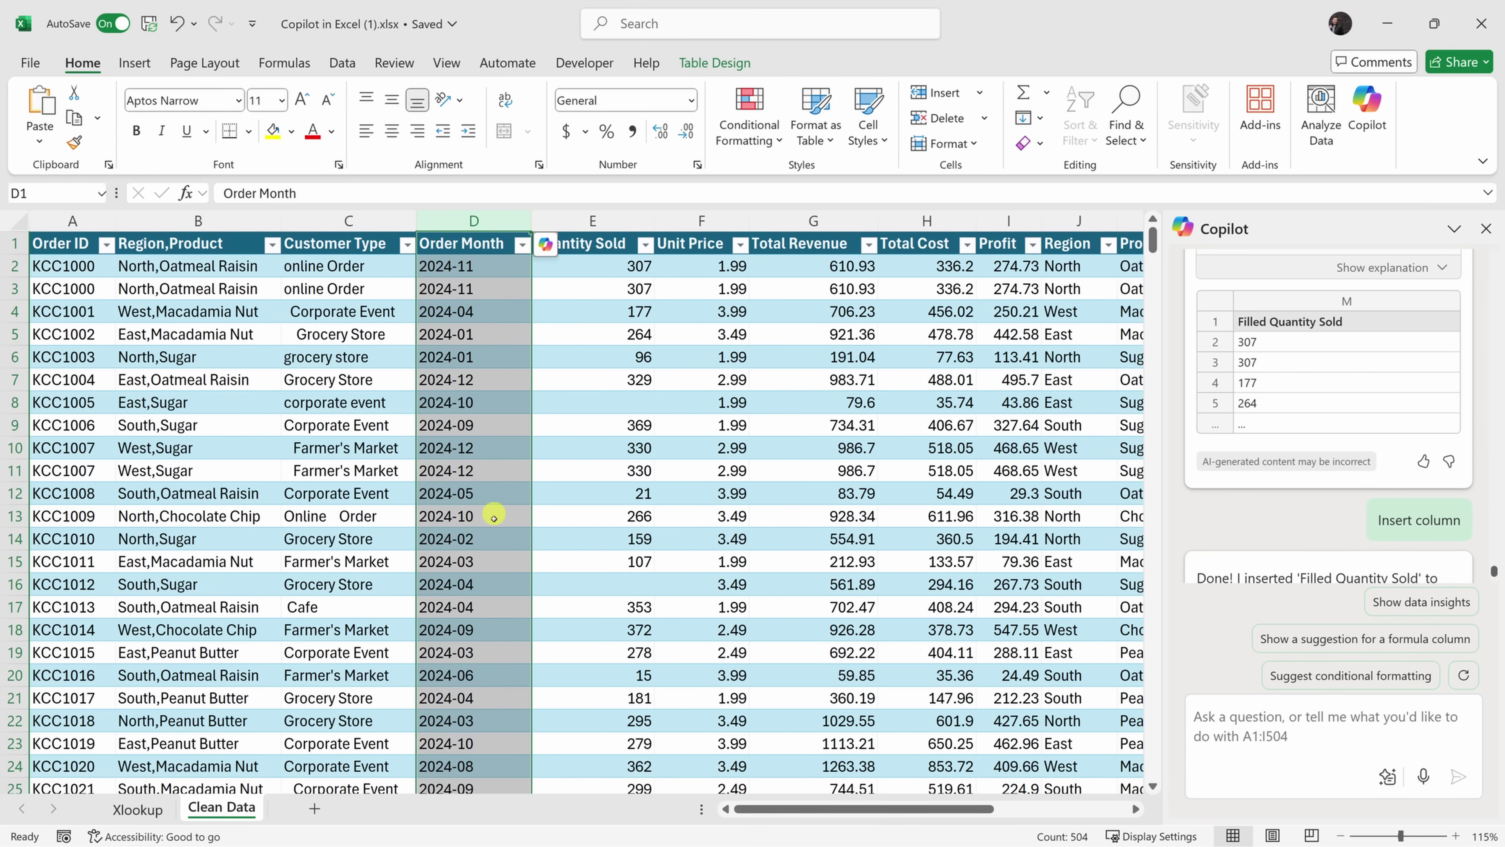
left_click(1272, 722)
type("Can you extract the month from this column?")
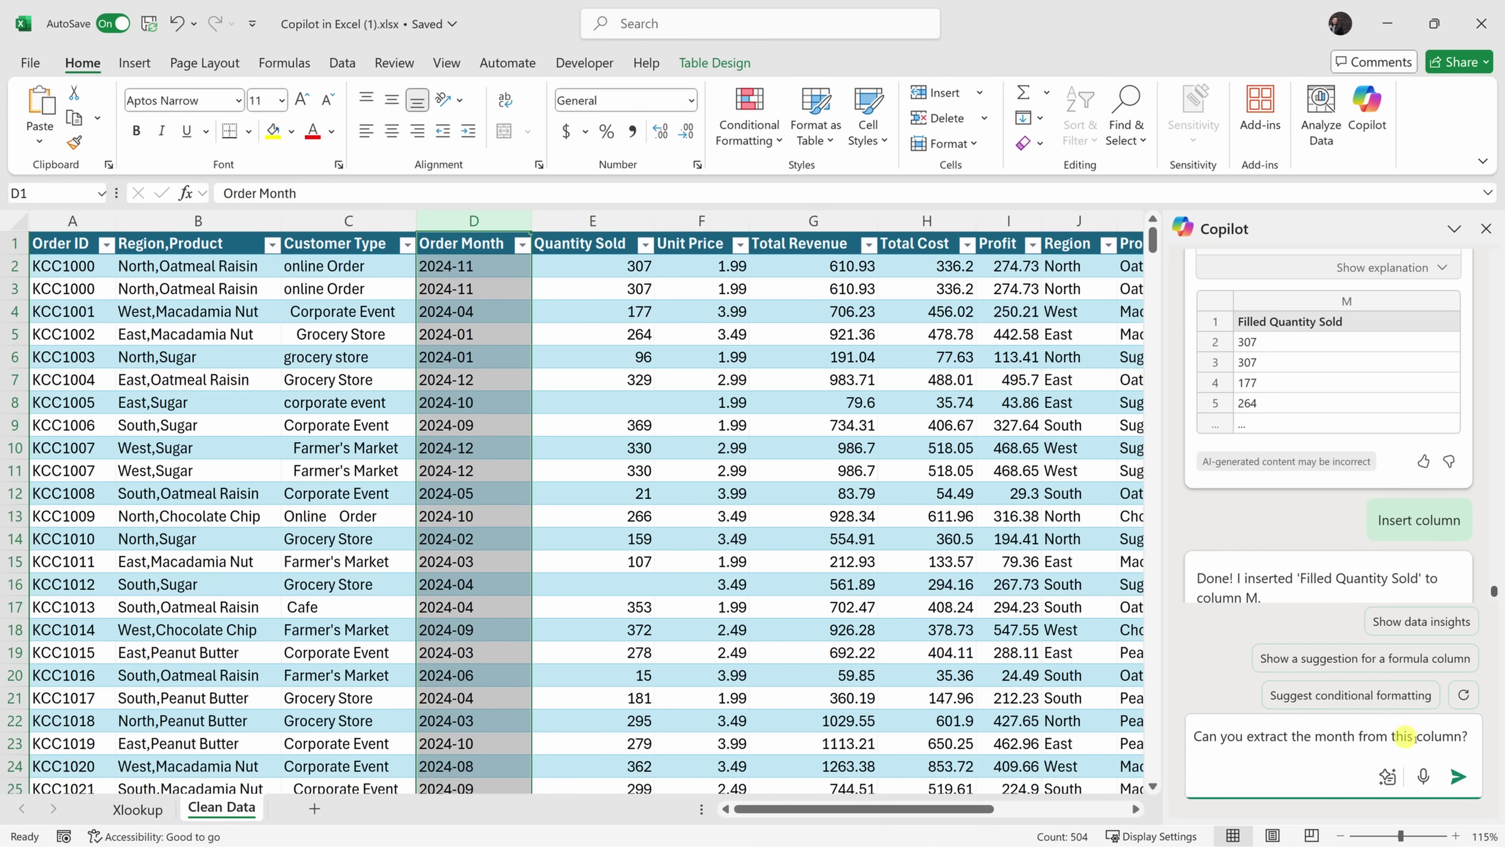
left_click(1457, 775)
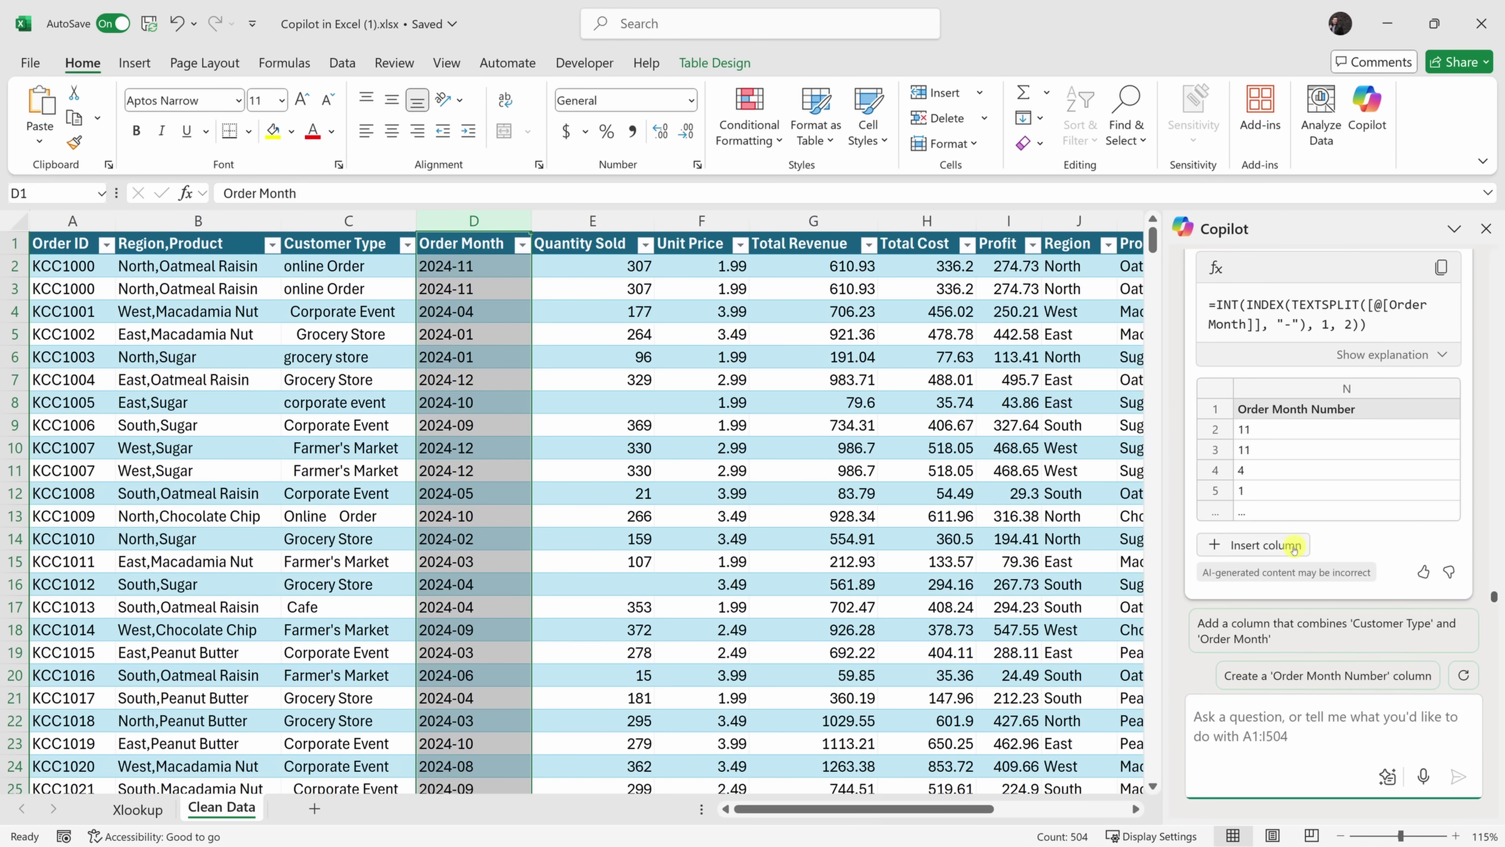
left_click(1280, 545)
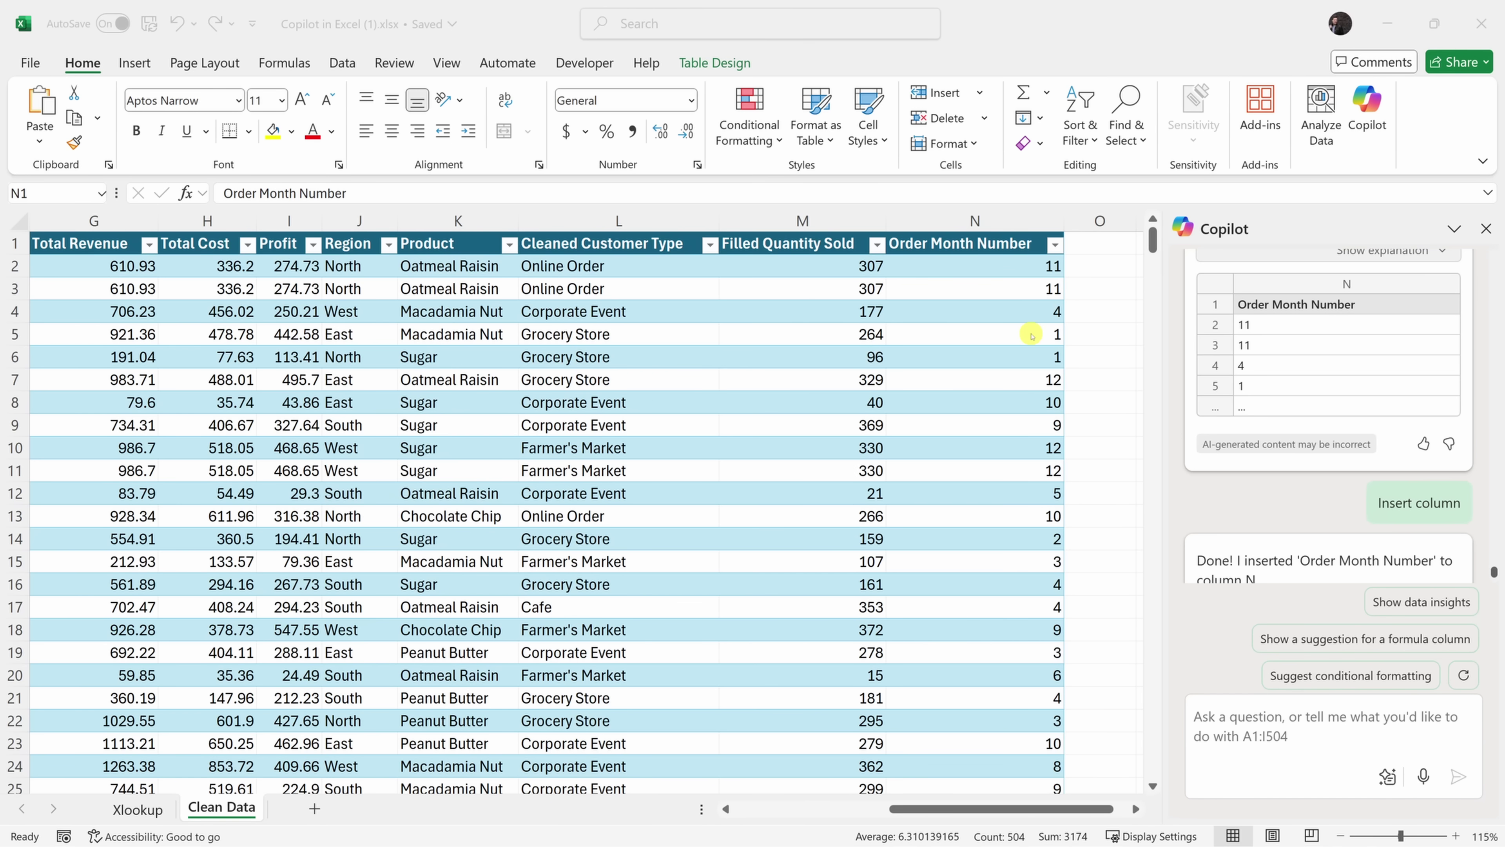
Ask Copilot to "Add a column showing me the profit margin" and insert the suggested Profit Margin column.
left_click(1237, 724)
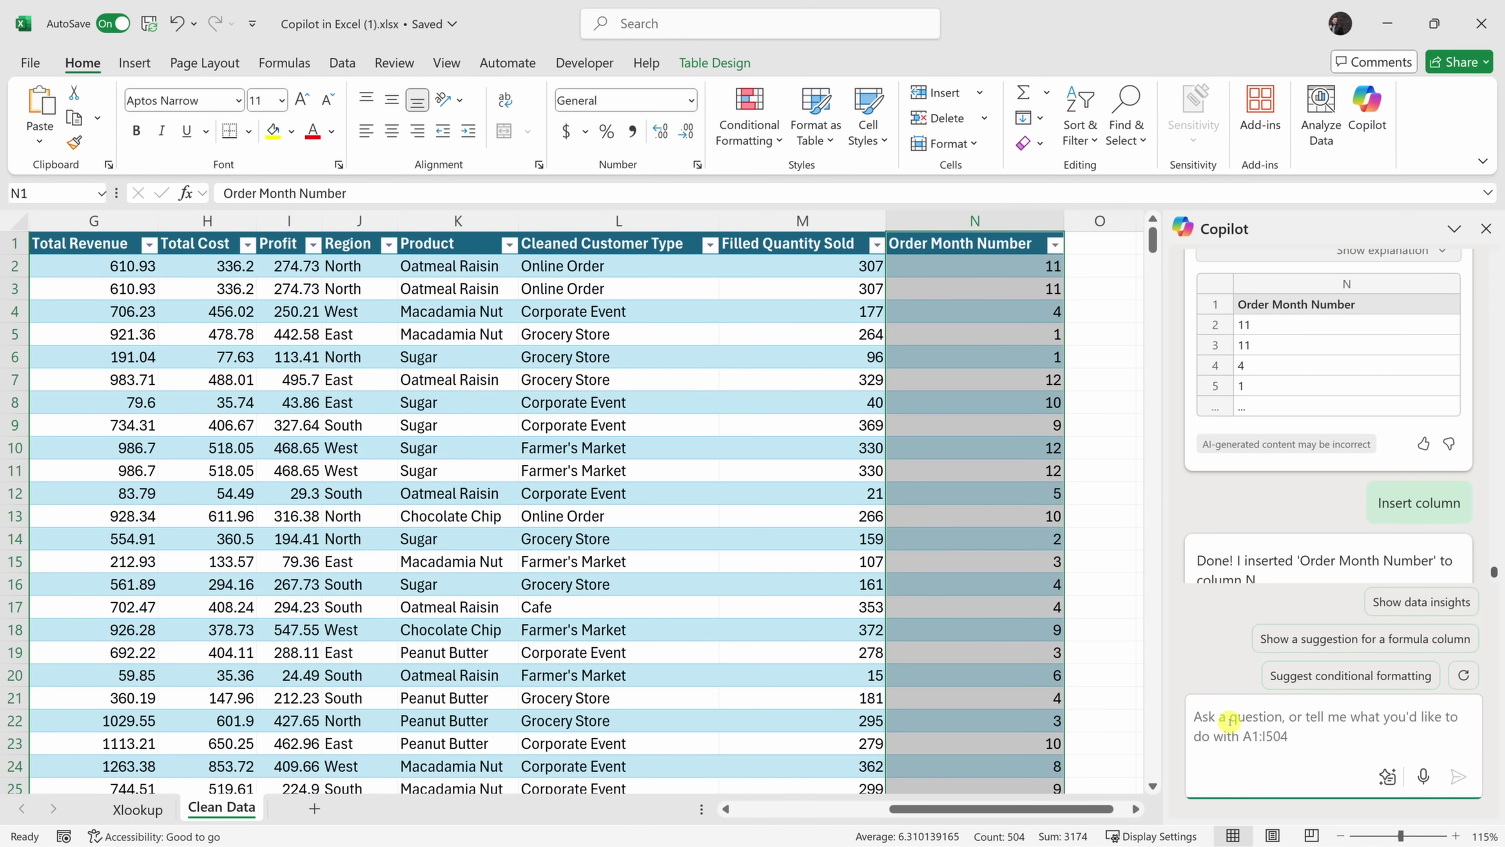
type("Add a column showing me the profit margin")
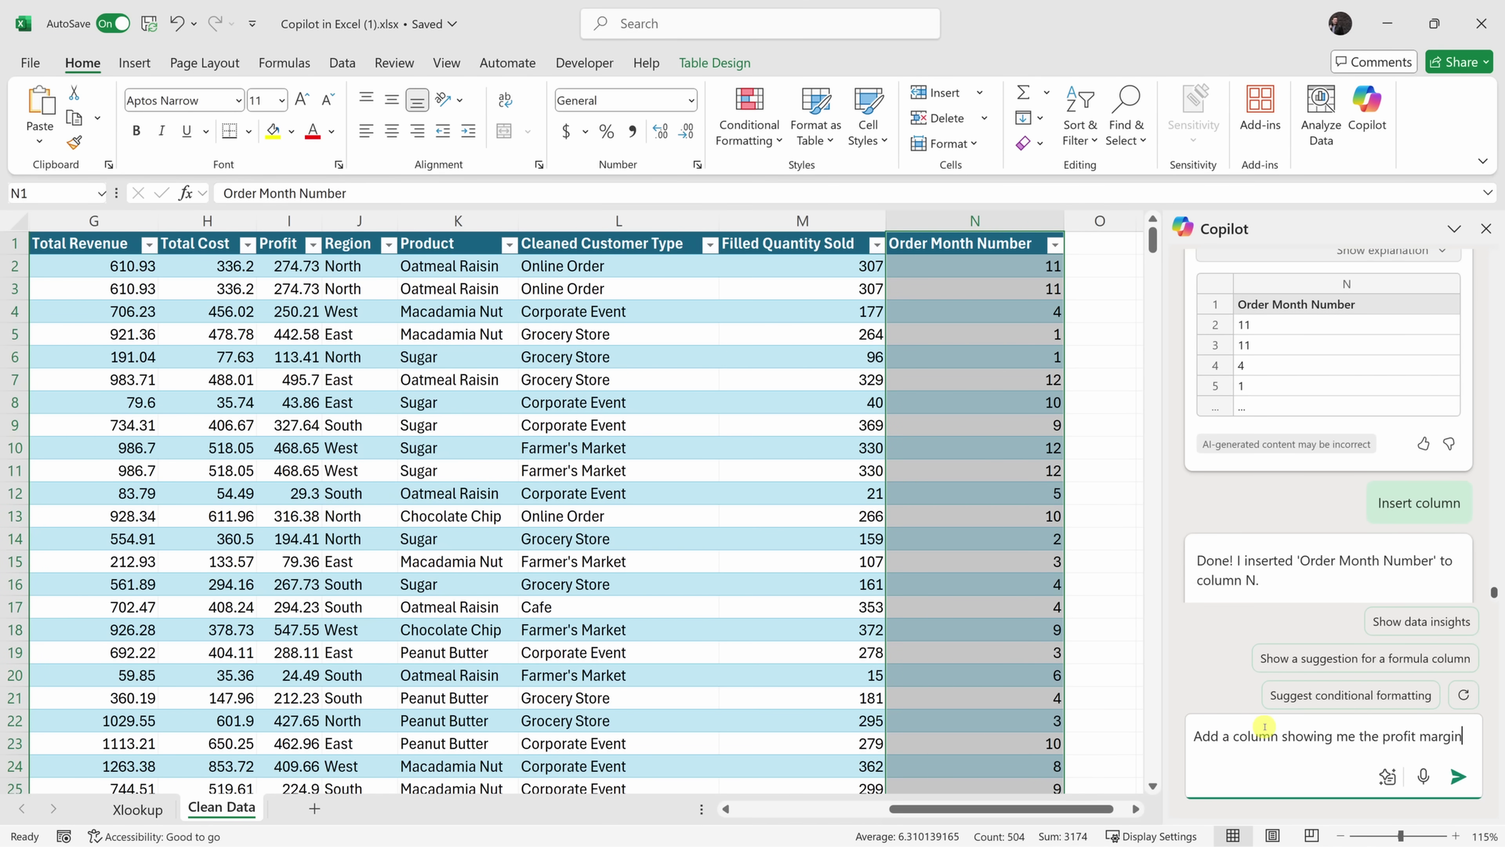
left_click(1458, 777)
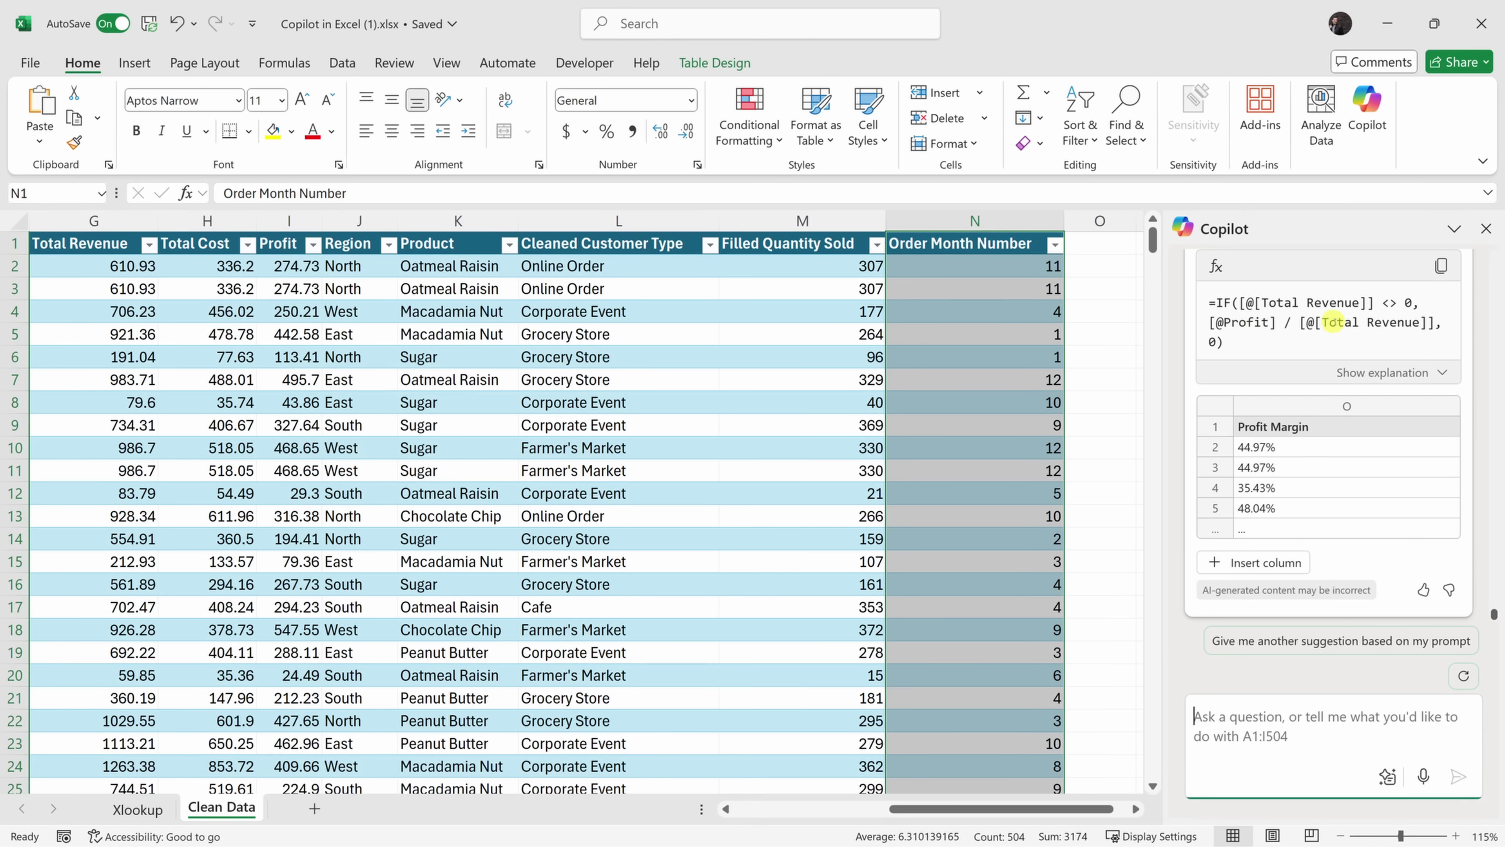
left_click(1245, 562)
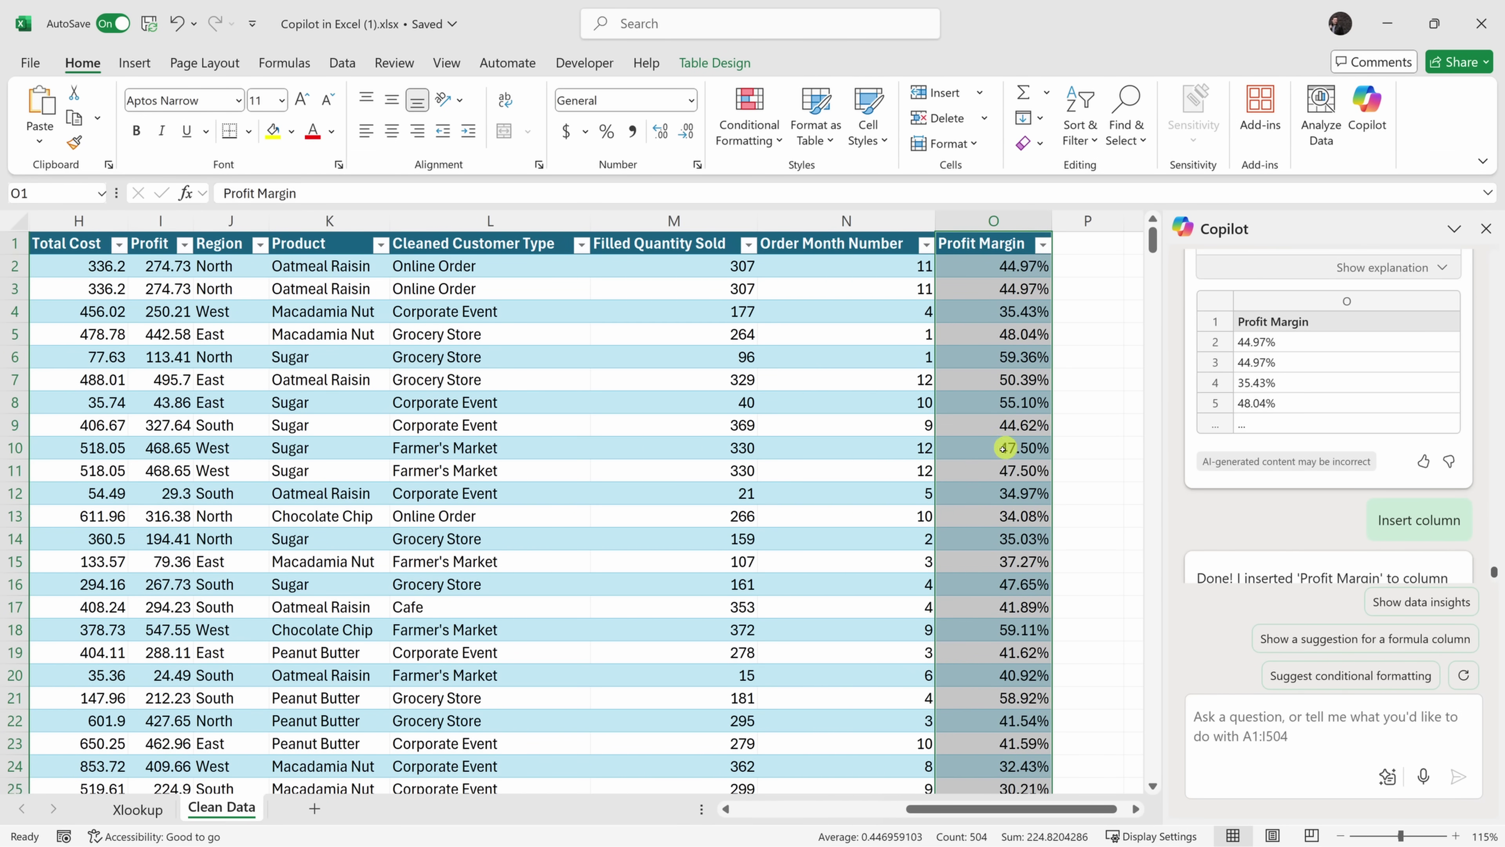
left_click(771, 140)
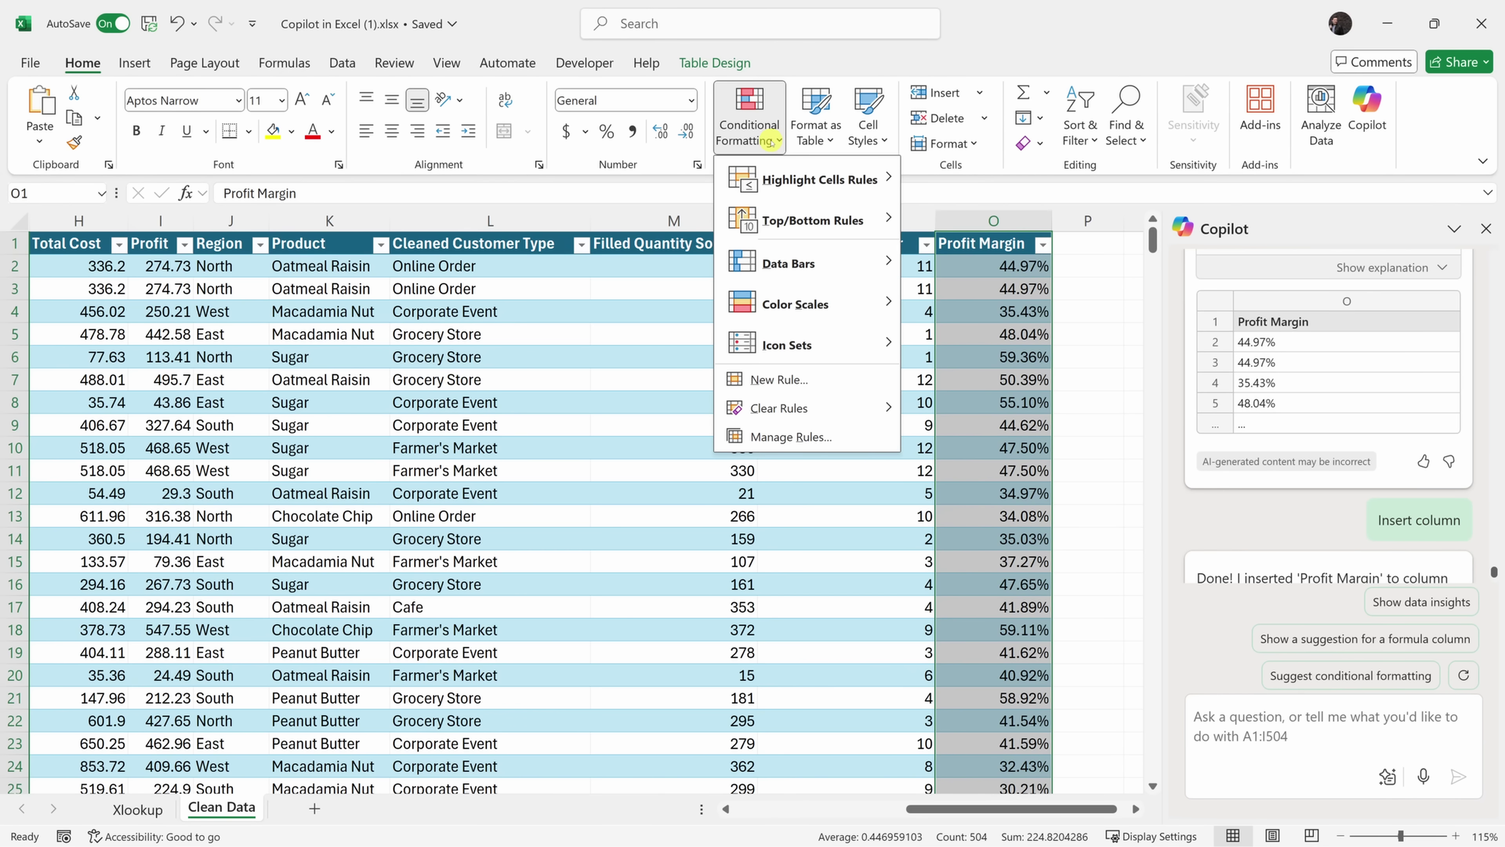
left_click(764, 138)
type("v")
Have Copilot "Highlight entire row where profit margin exceeds 50%", undo the stray Profit Margin header edit, and apply the yellow-fill rule =$O2 > 0.5.
left_click(1303, 735)
type("Highlight entire row where profit margin exceeds 50%")
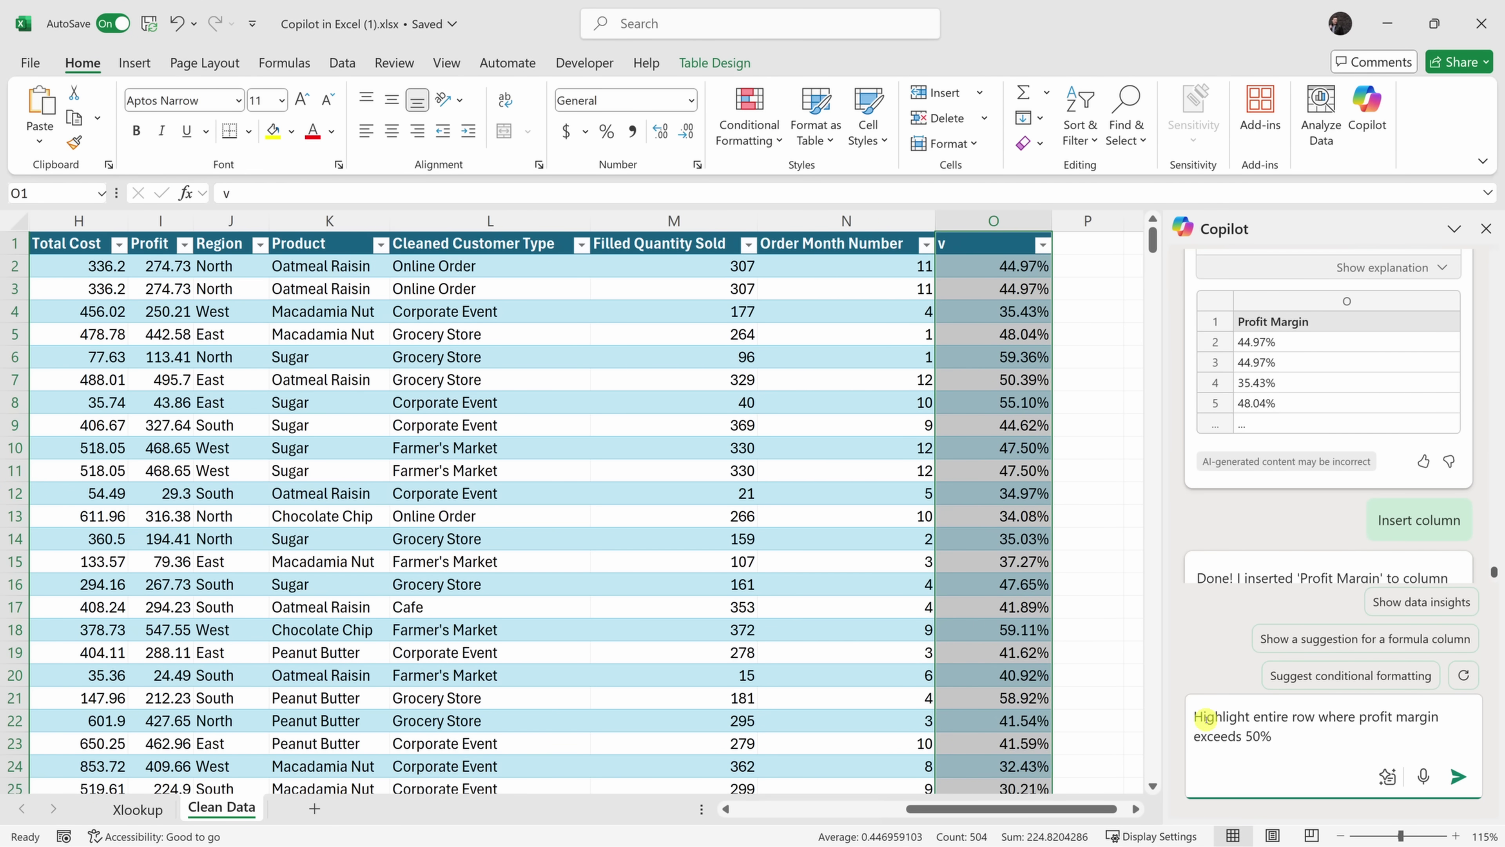
left_click(1459, 777)
key("ctrl+z")
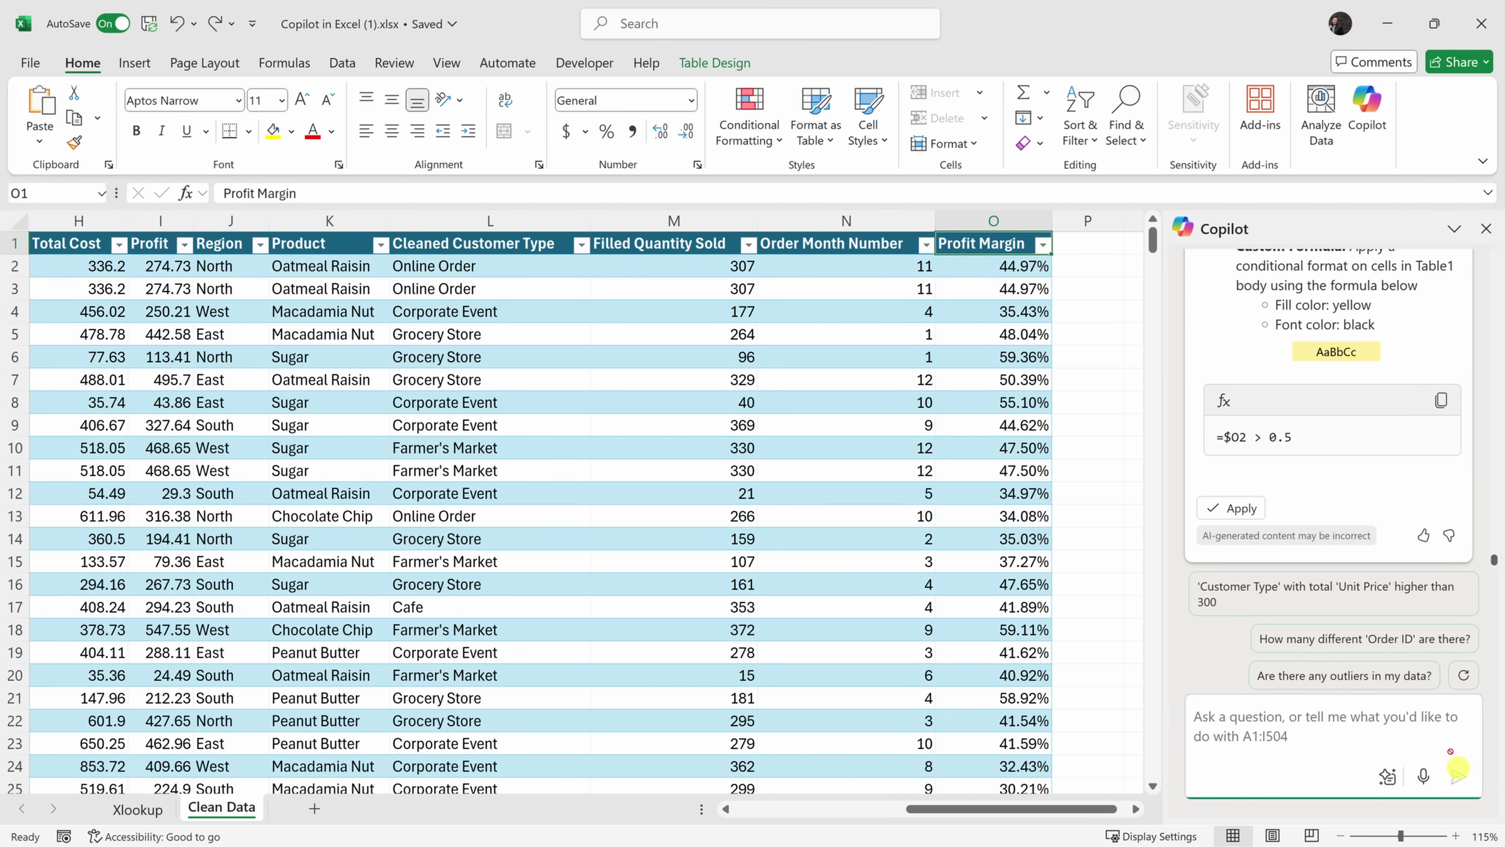
scroll(1391, 473, "up", 4)
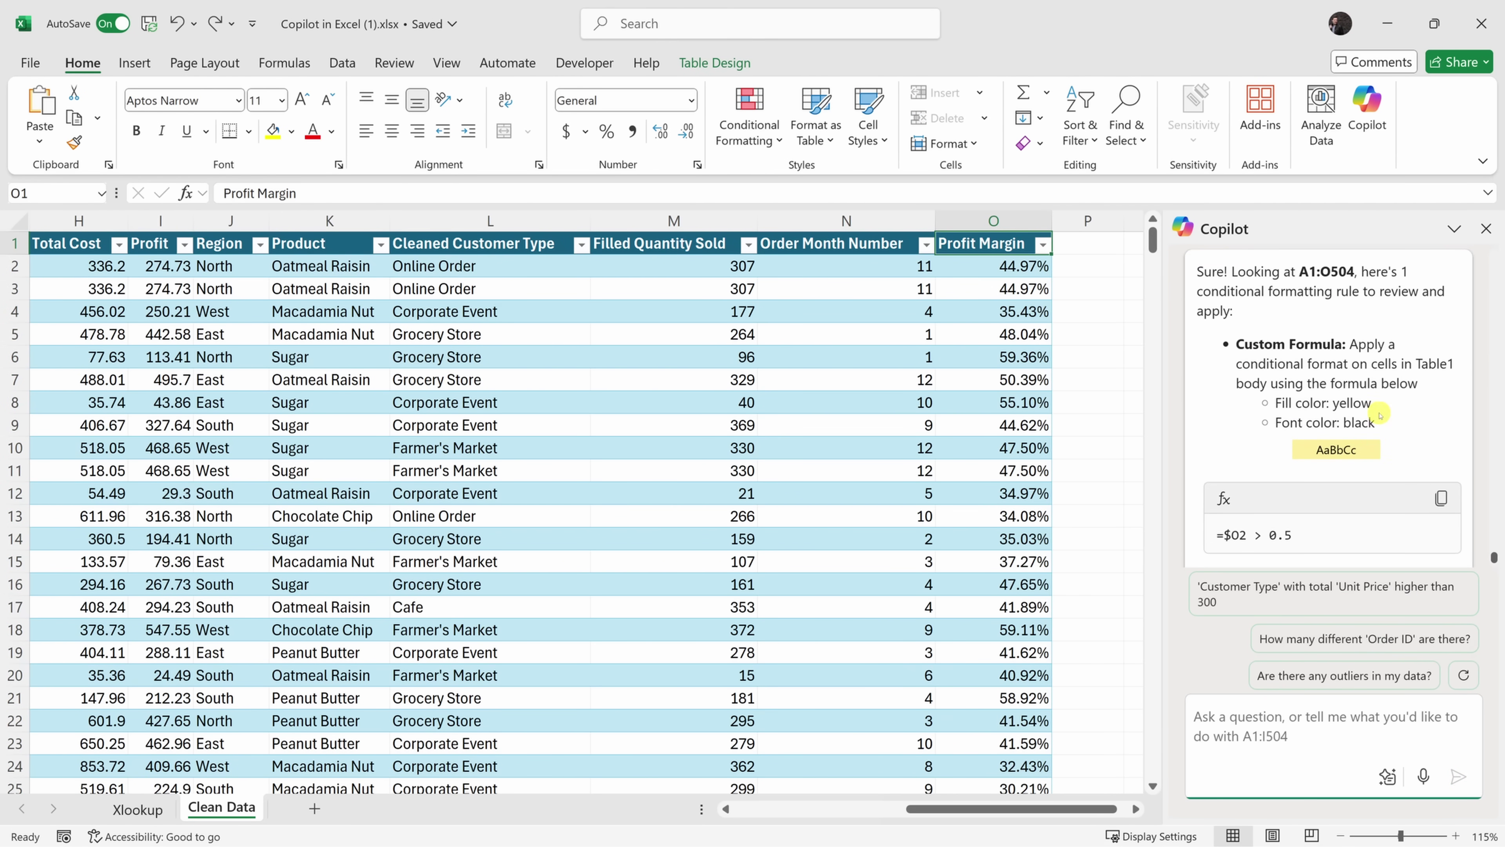
scroll(1290, 430, "down", 2)
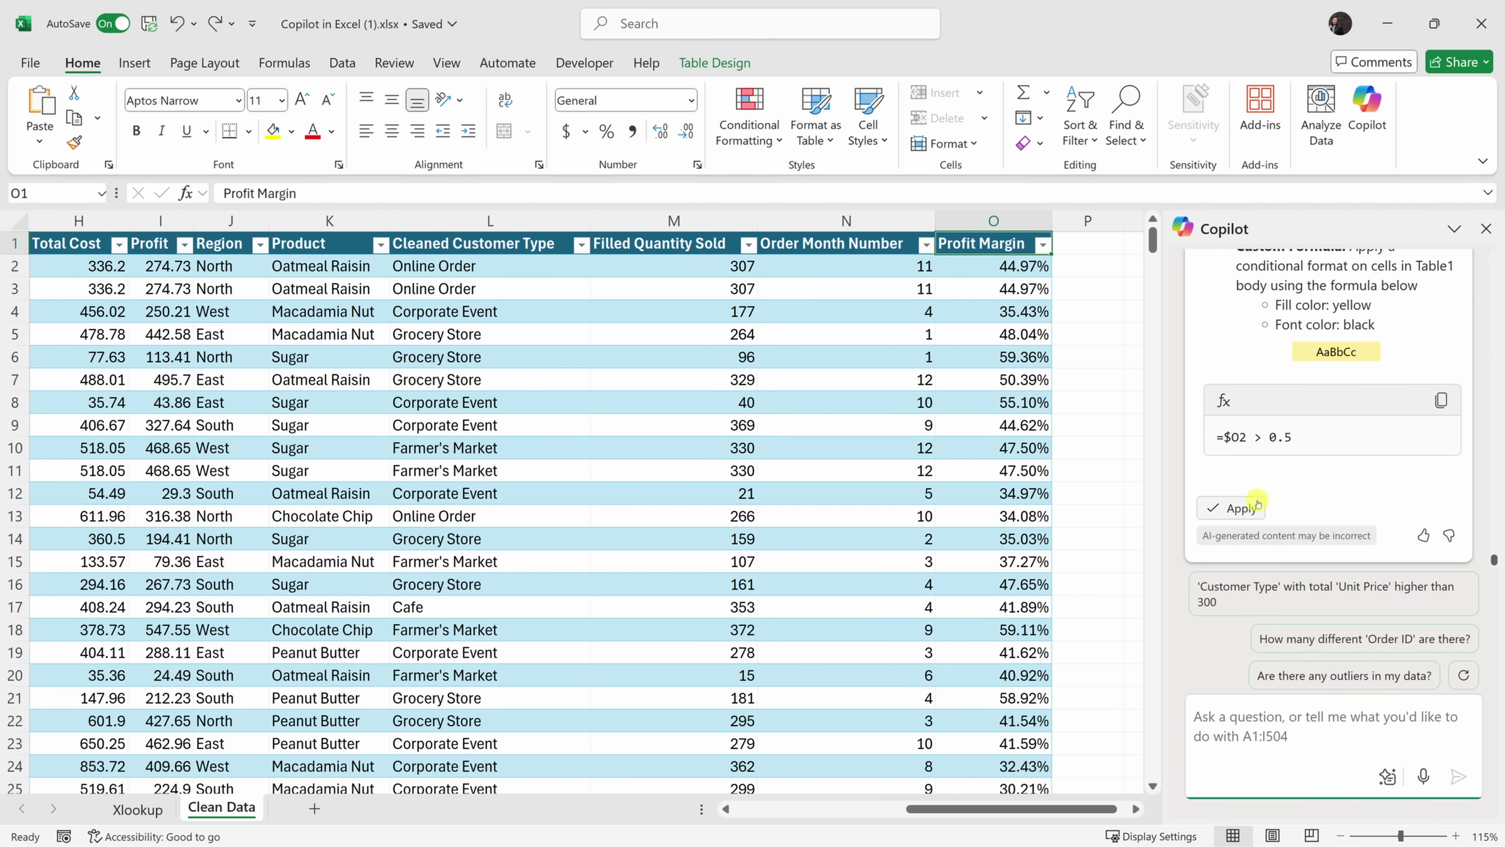
left_click(1244, 506)
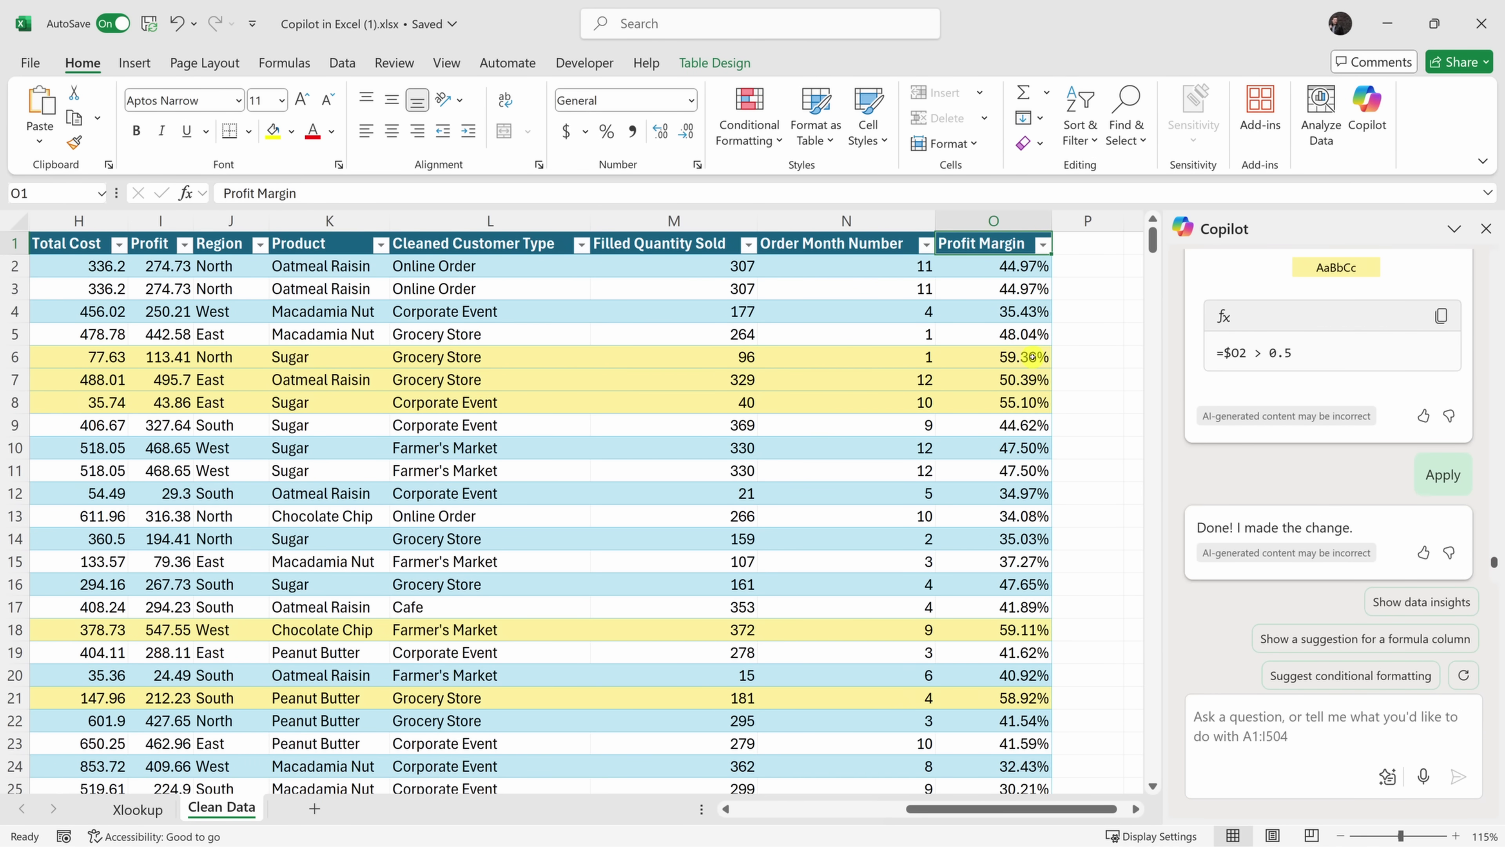
Have Copilot sort the table by profit margin from high to low and order month from oldest to newest, and check the sorted rows.
scroll(524, 376, "down", 6)
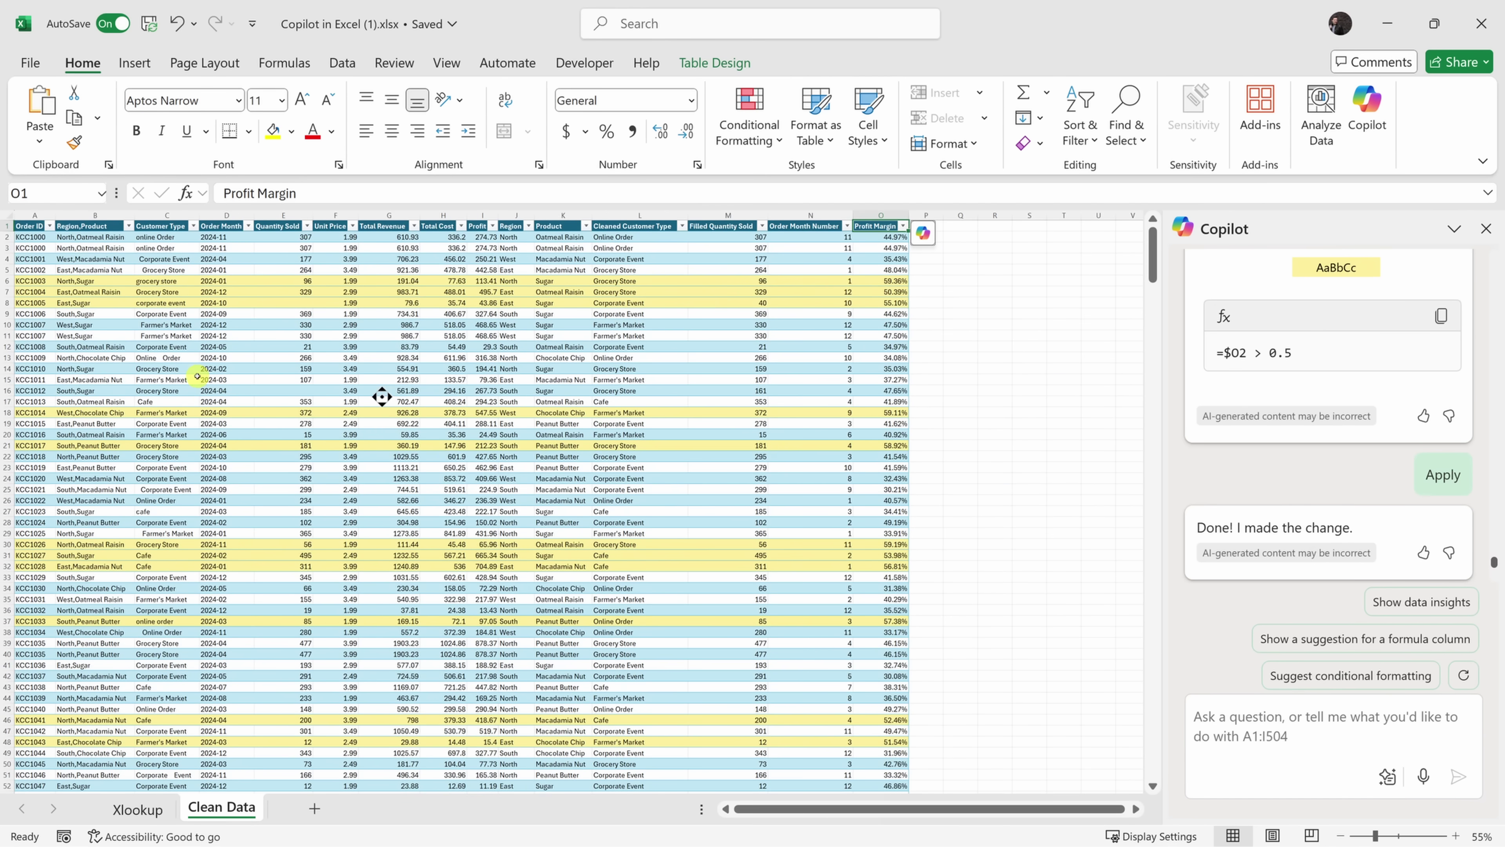
left_click_drag(229, 230, 228, 559)
left_click_drag(879, 227, 877, 456)
left_click(823, 434)
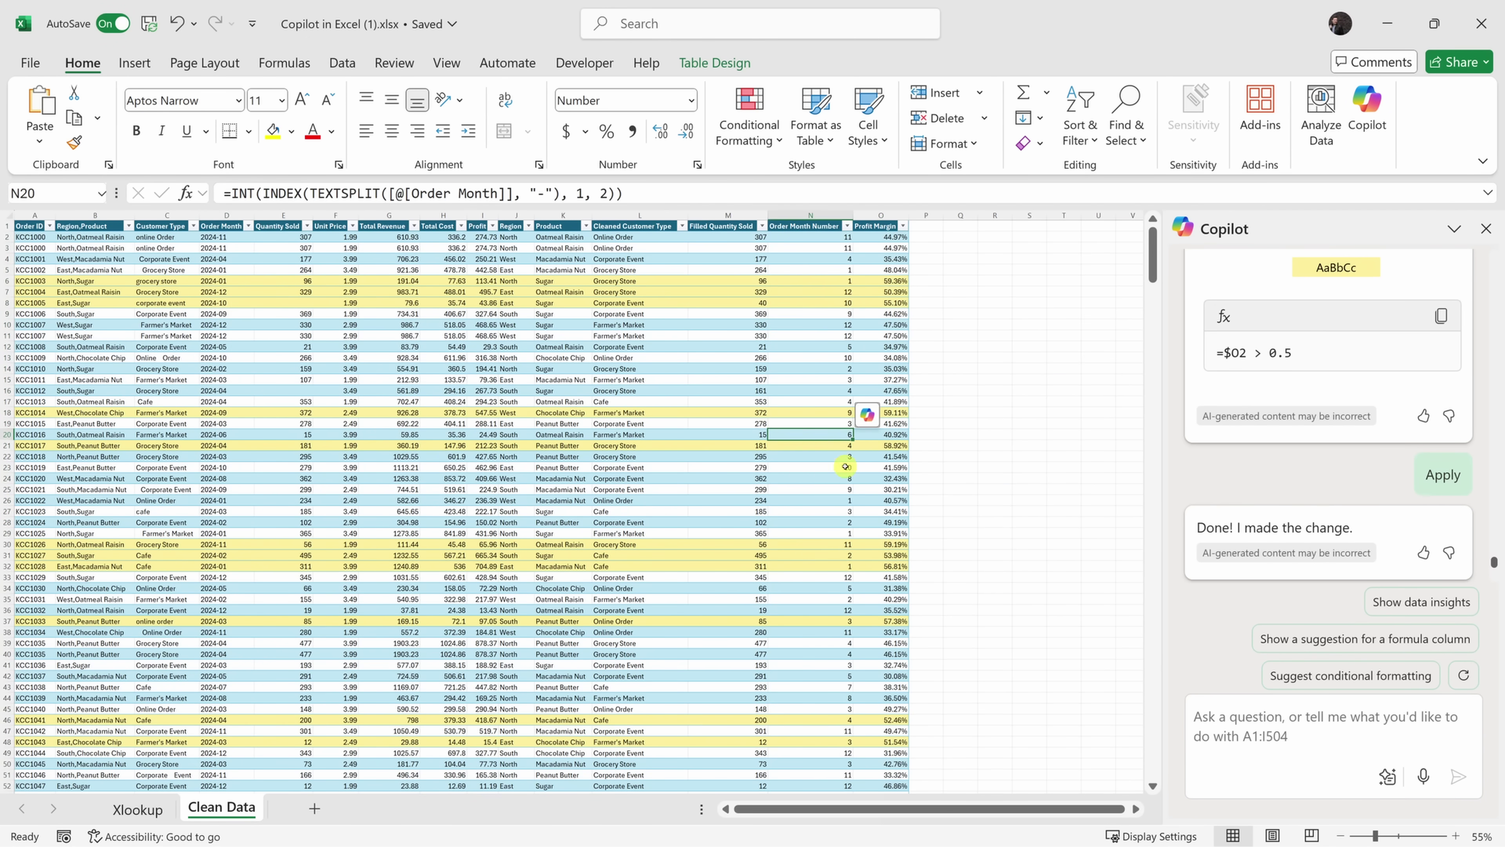
left_click(1312, 736)
type("Sort by the profit margin from high to low and the order month from oldest to newest")
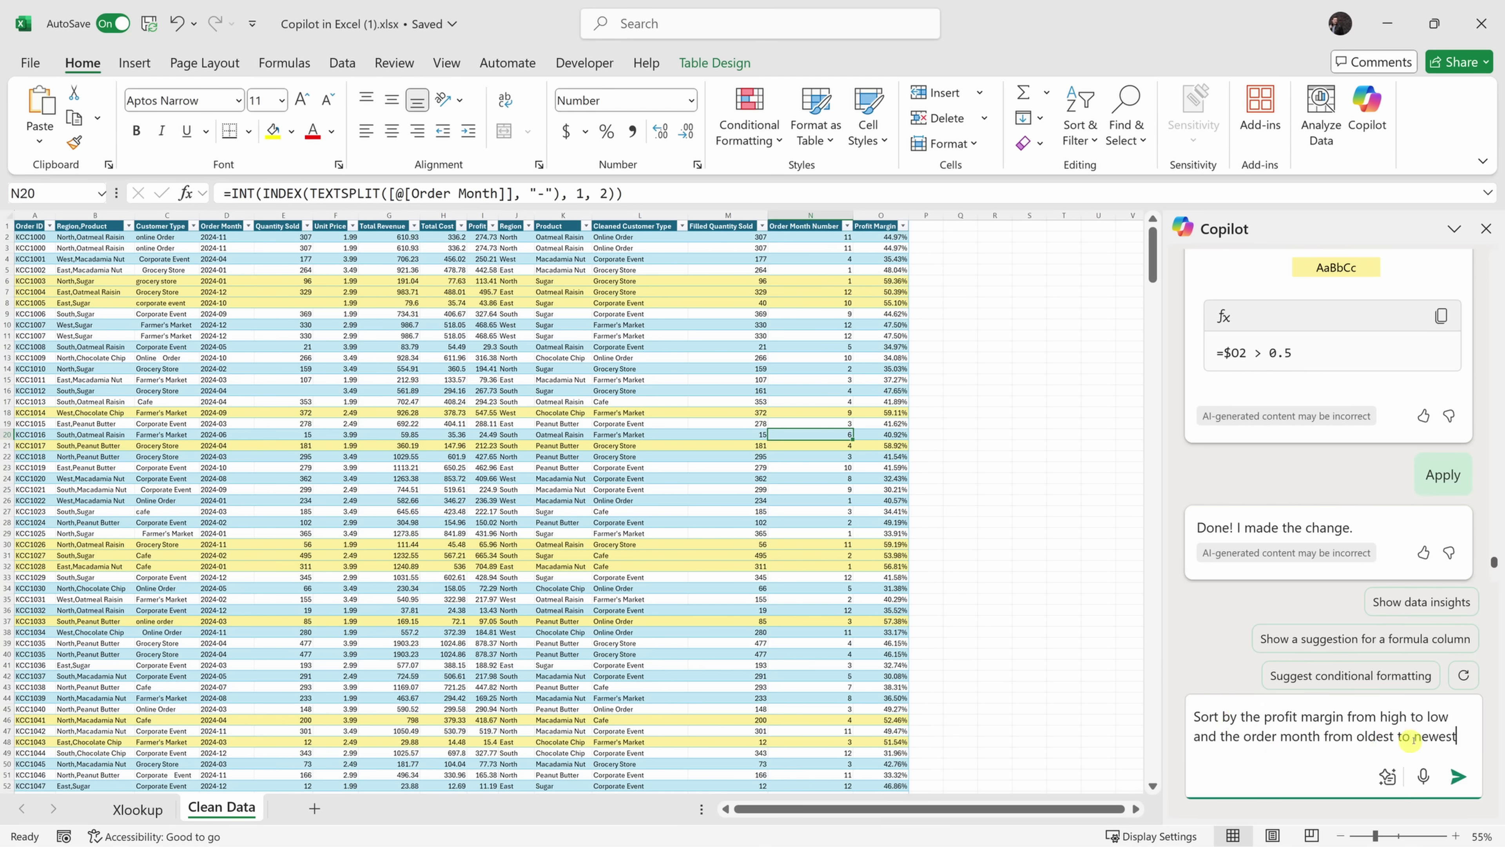
left_click(1458, 775)
left_click(1235, 525)
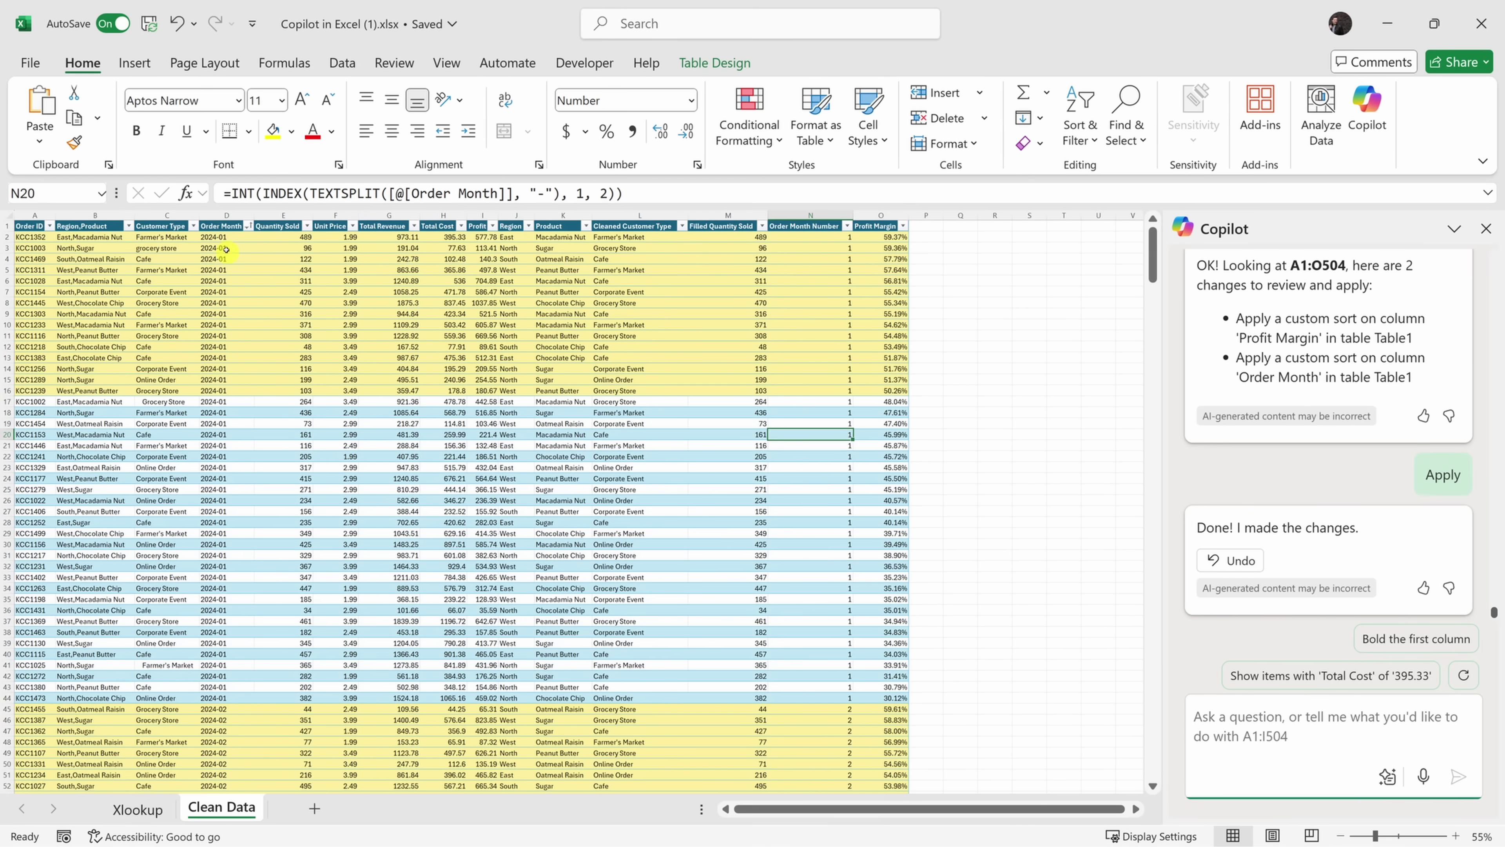
left_click_drag(222, 236, 889, 700)
left_click(883, 698)
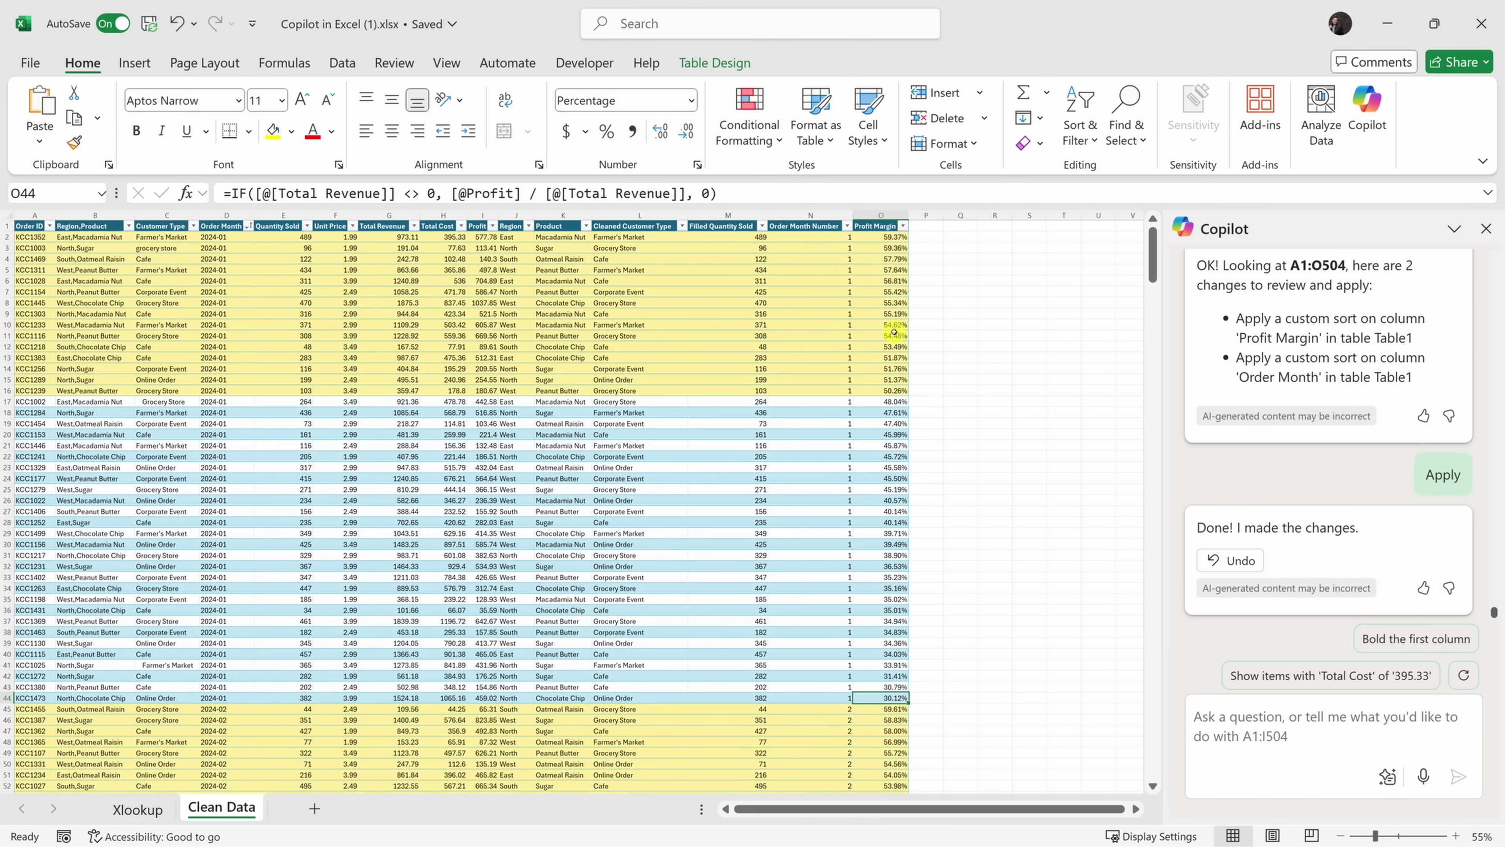
left_click(882, 236)
mouse_move(882, 237)
left_mouse_down()
mouse_move(883, 705)
mouse_move(916, 265)
mouse_move(898, 237)
left_mouse_up()
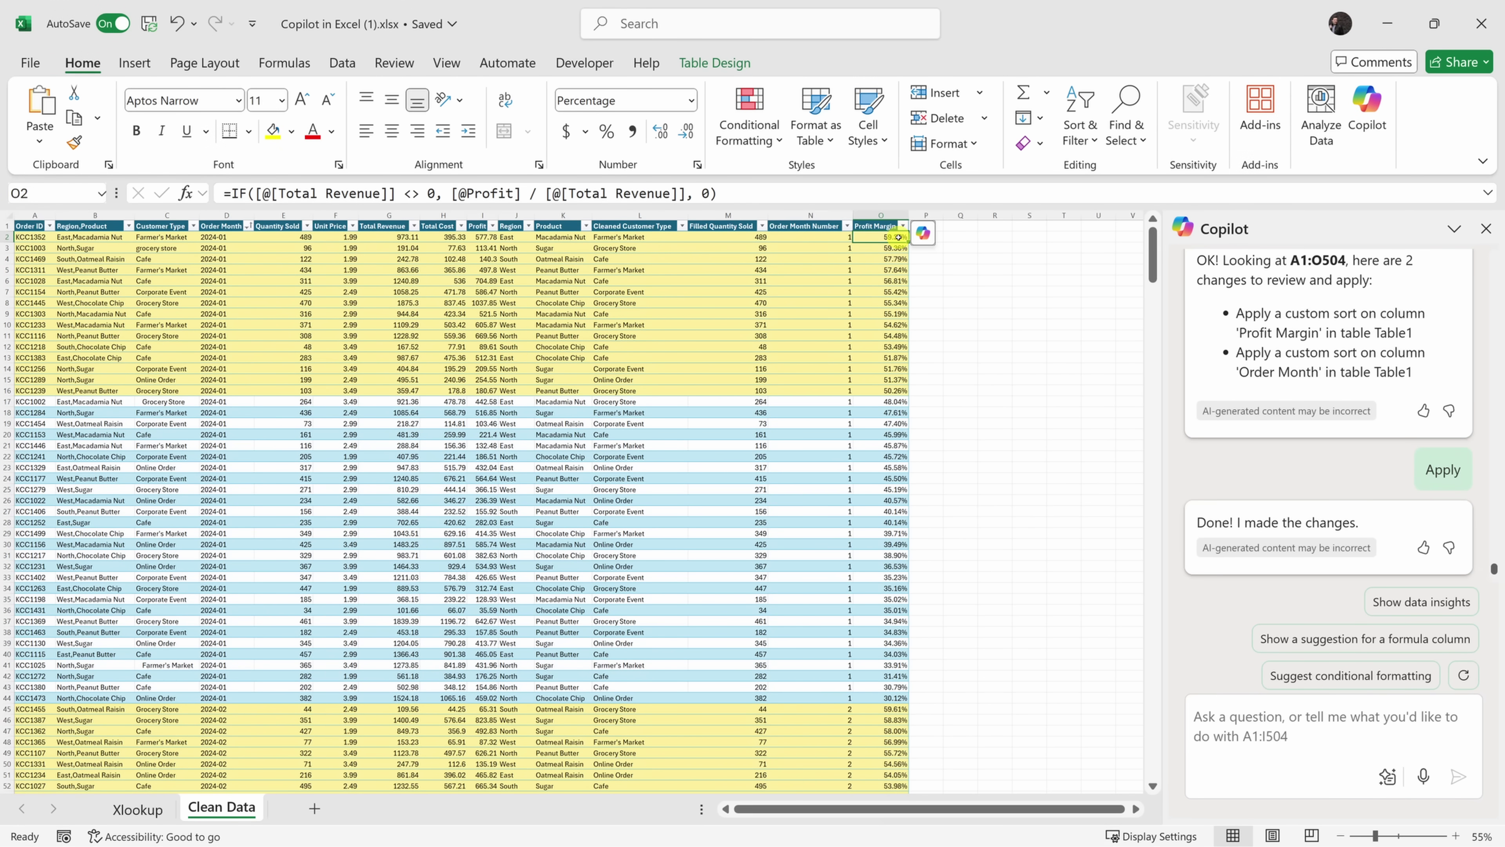
List the eight order IDs in R4:R11 and have Copilot "Filter this view to just these orders", applying its Order ID filter.
left_click(996, 259)
type("KCC1021 KCC1042 KCC1066 KCC1092 KCC1116 KCC1135 KCC1162 KCC1185")
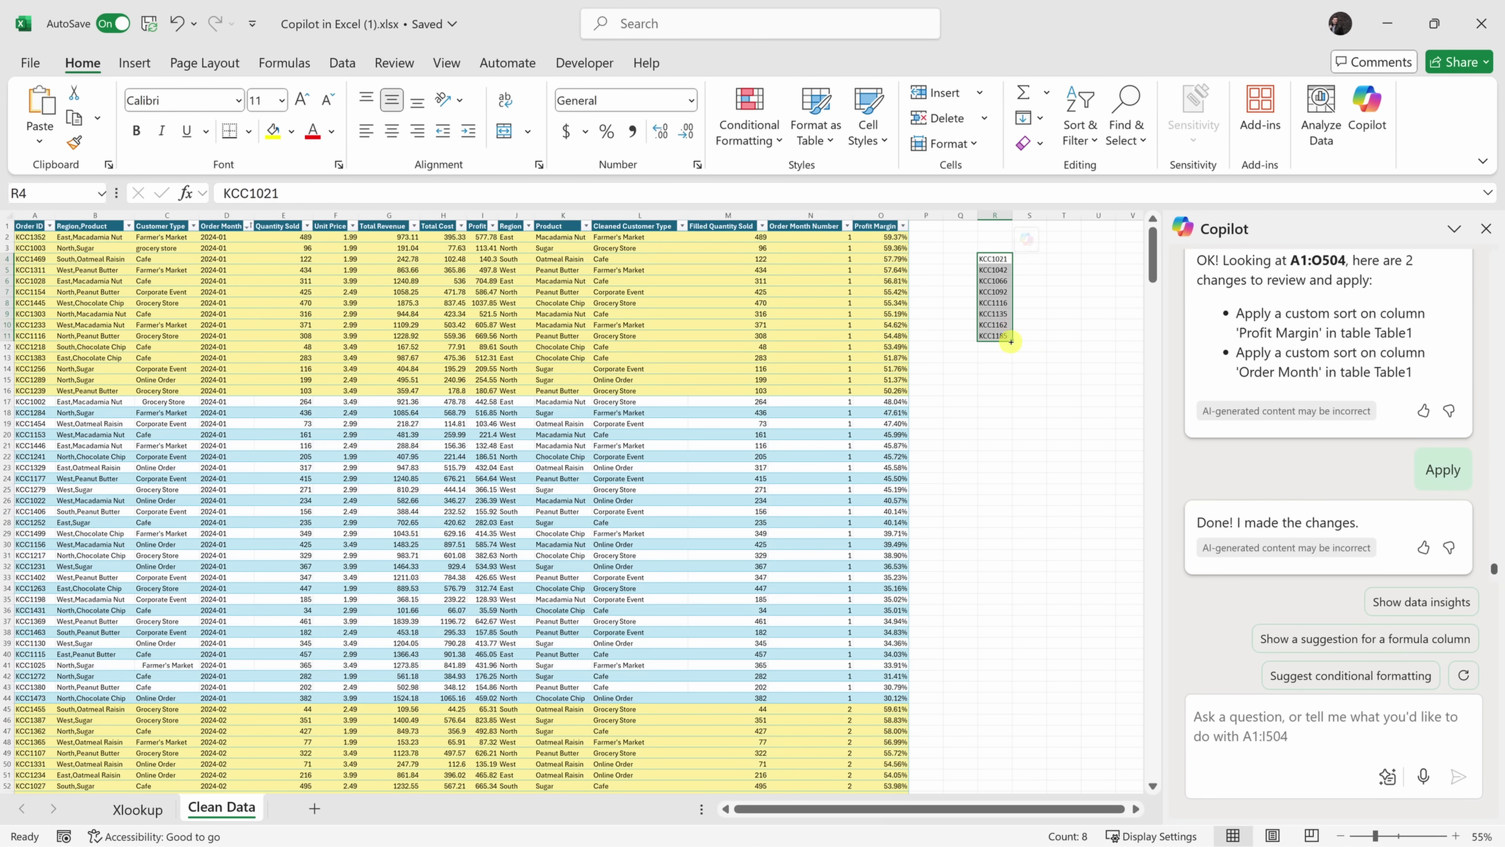
left_click(1278, 735)
type("KCC1021 KCC1042 KCC1066 KCC1092 KCC1116 KCC1135 KCC1162 KCC1185")
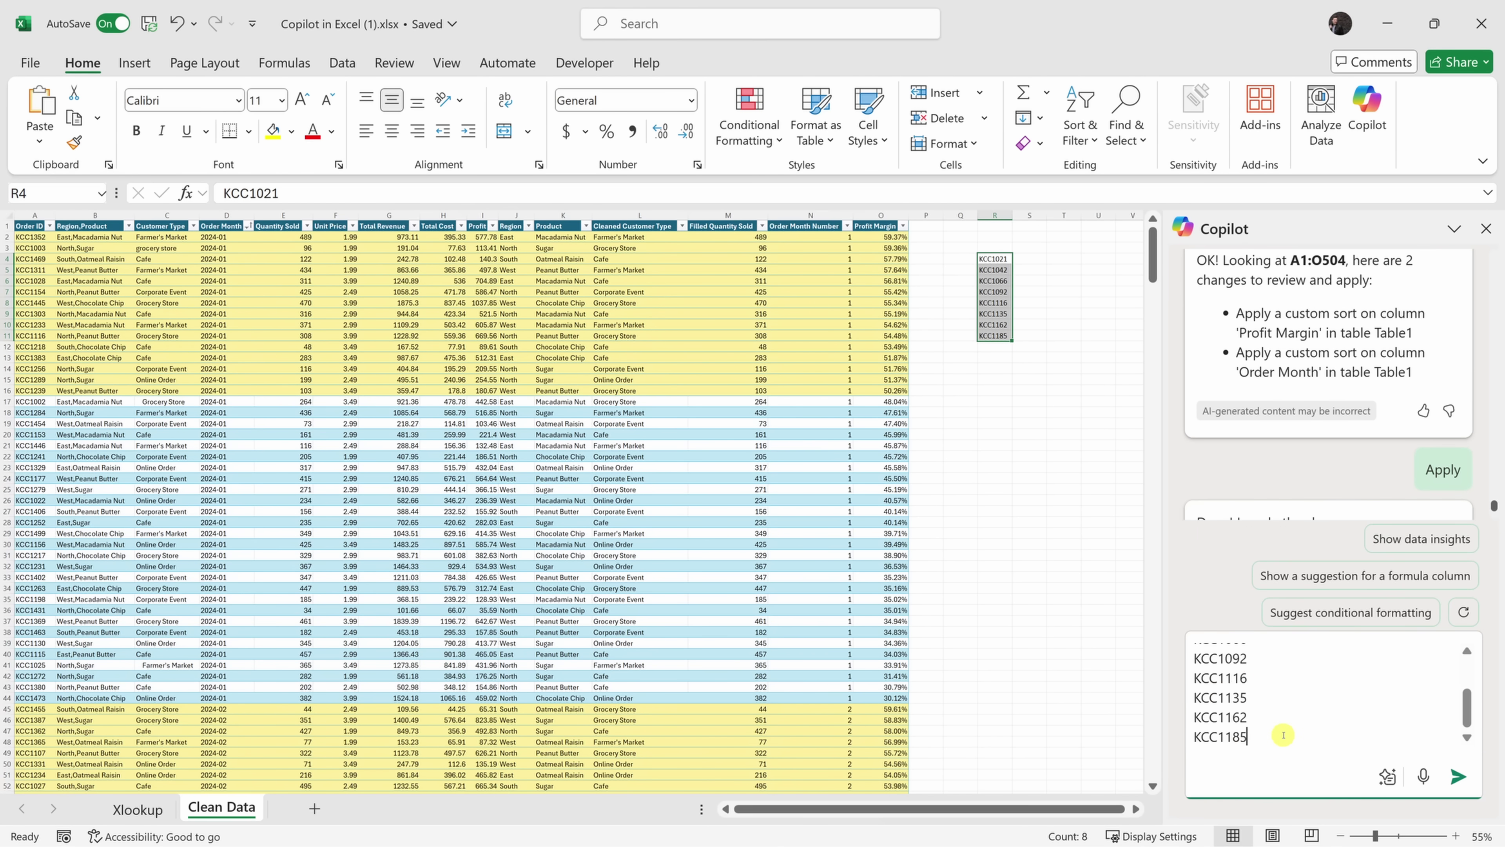
scroll(1283, 733, "up", 3)
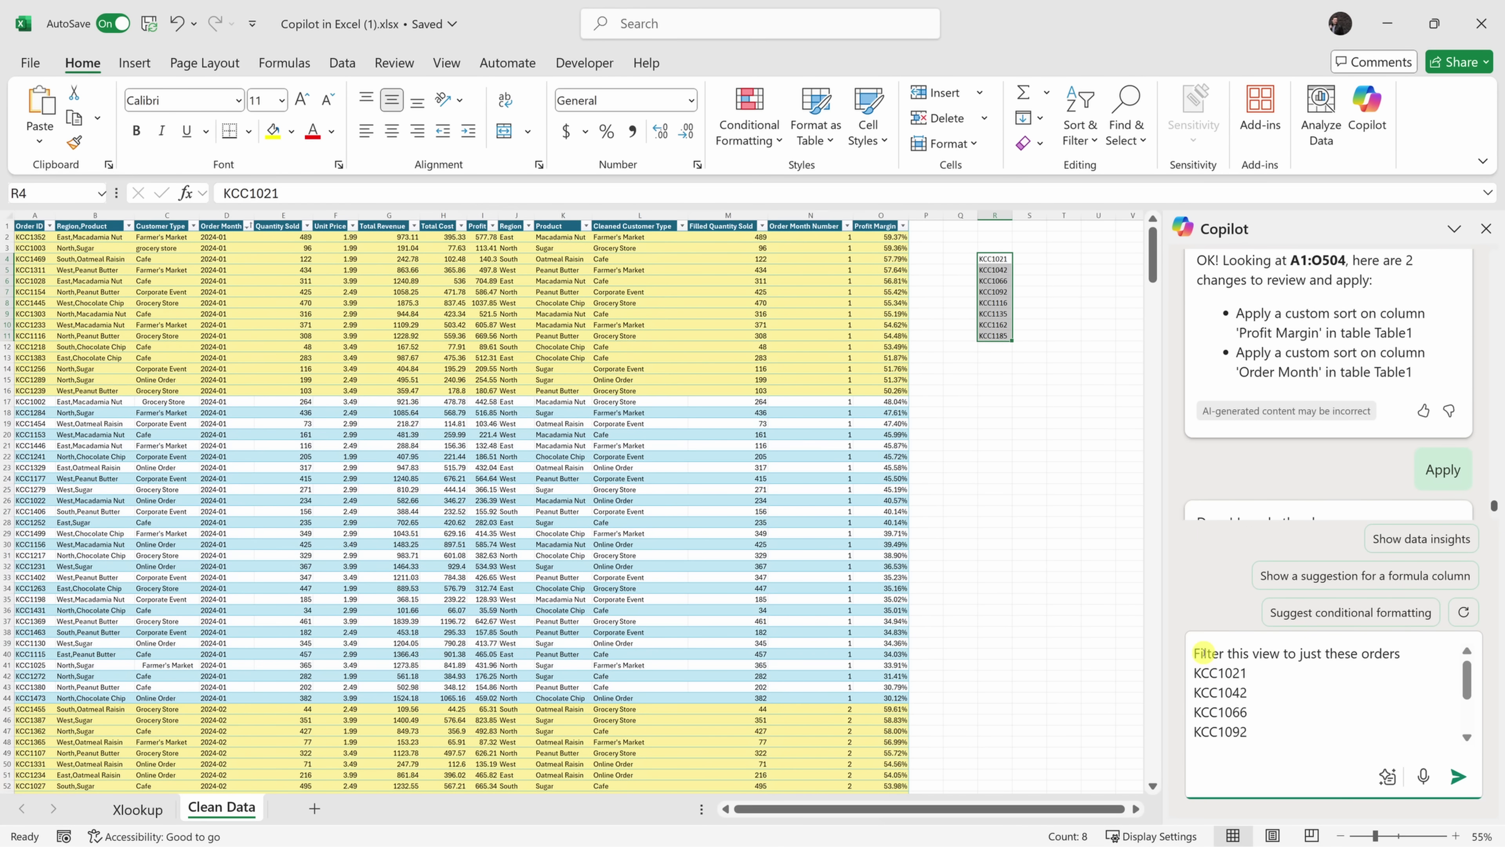
left_click(817, 424)
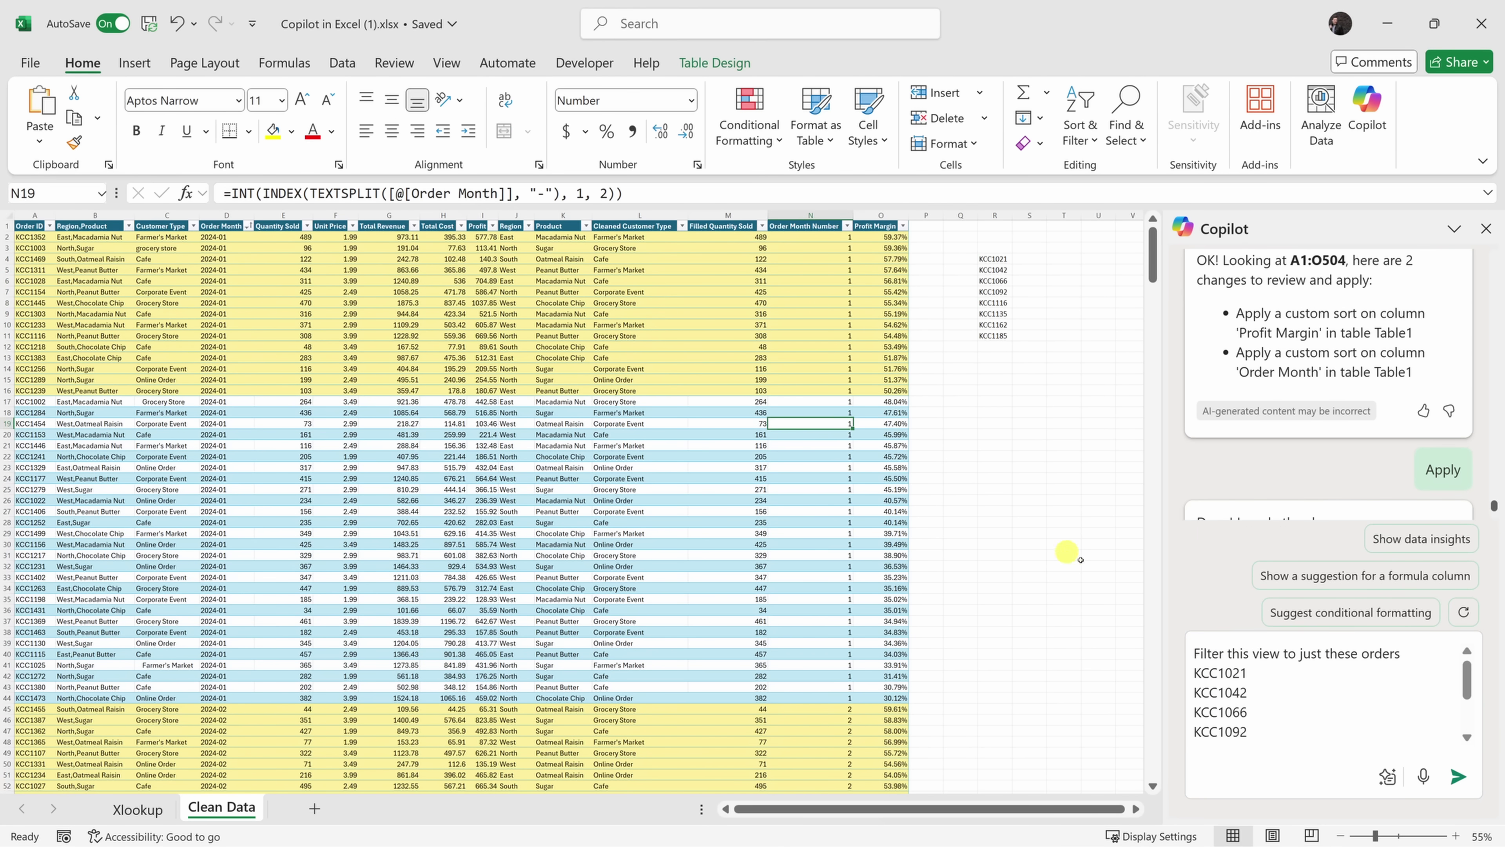
scroll(1238, 658, "down", 3)
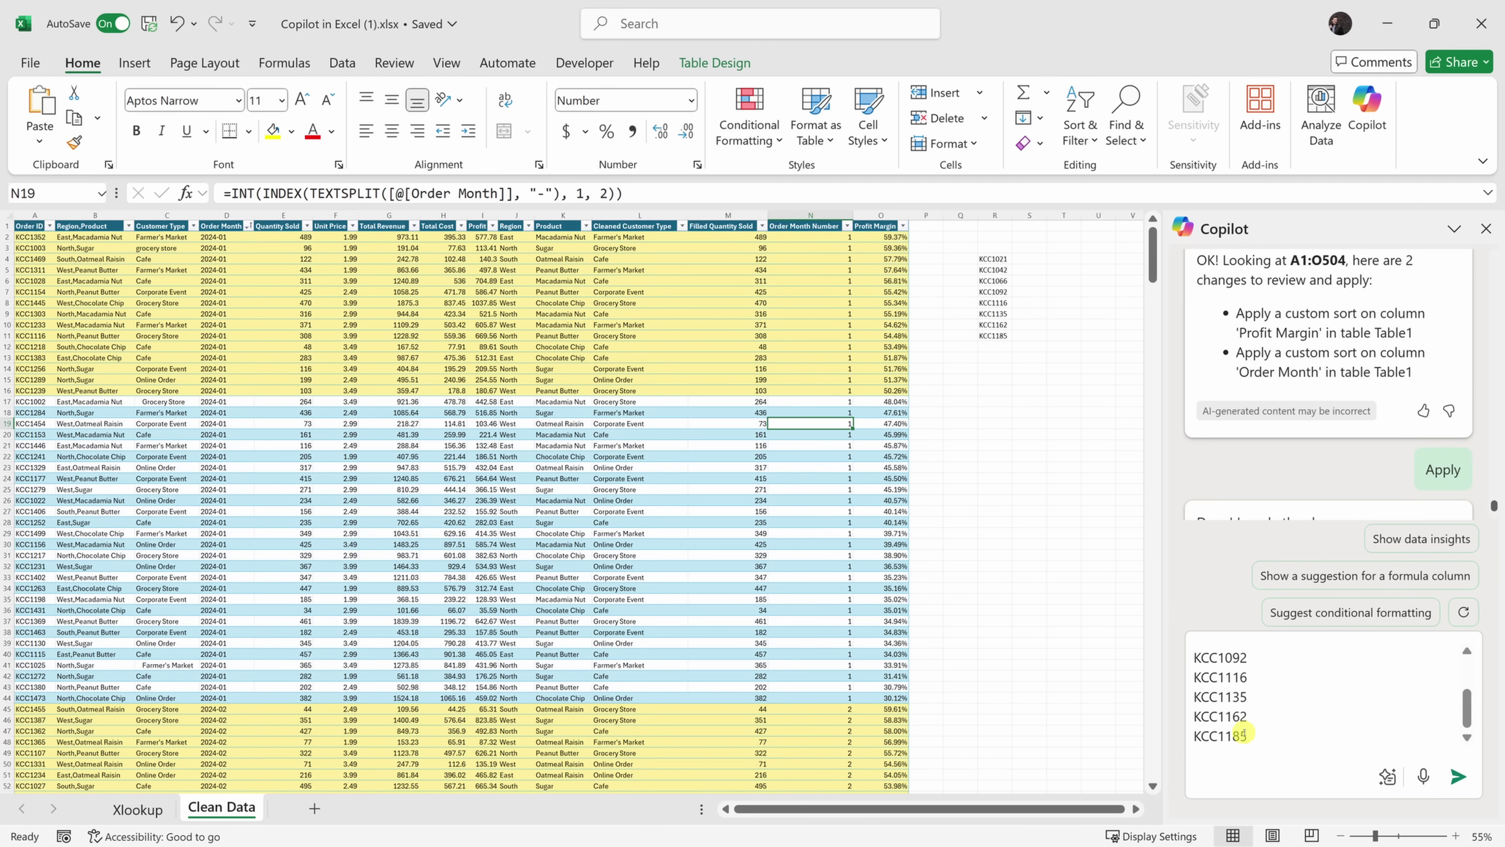
left_click(1458, 777)
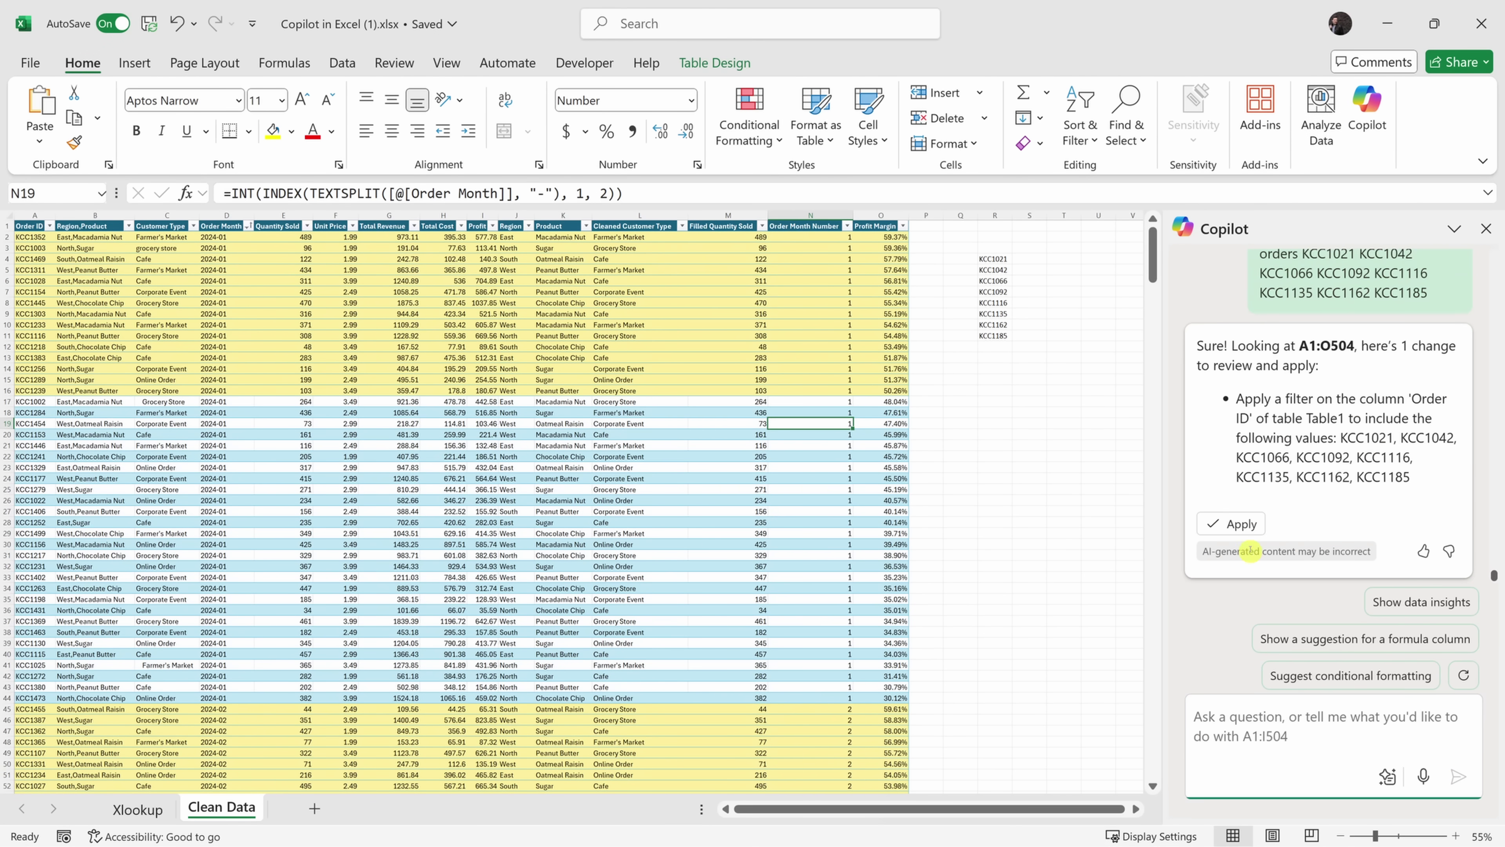
left_click(1238, 525)
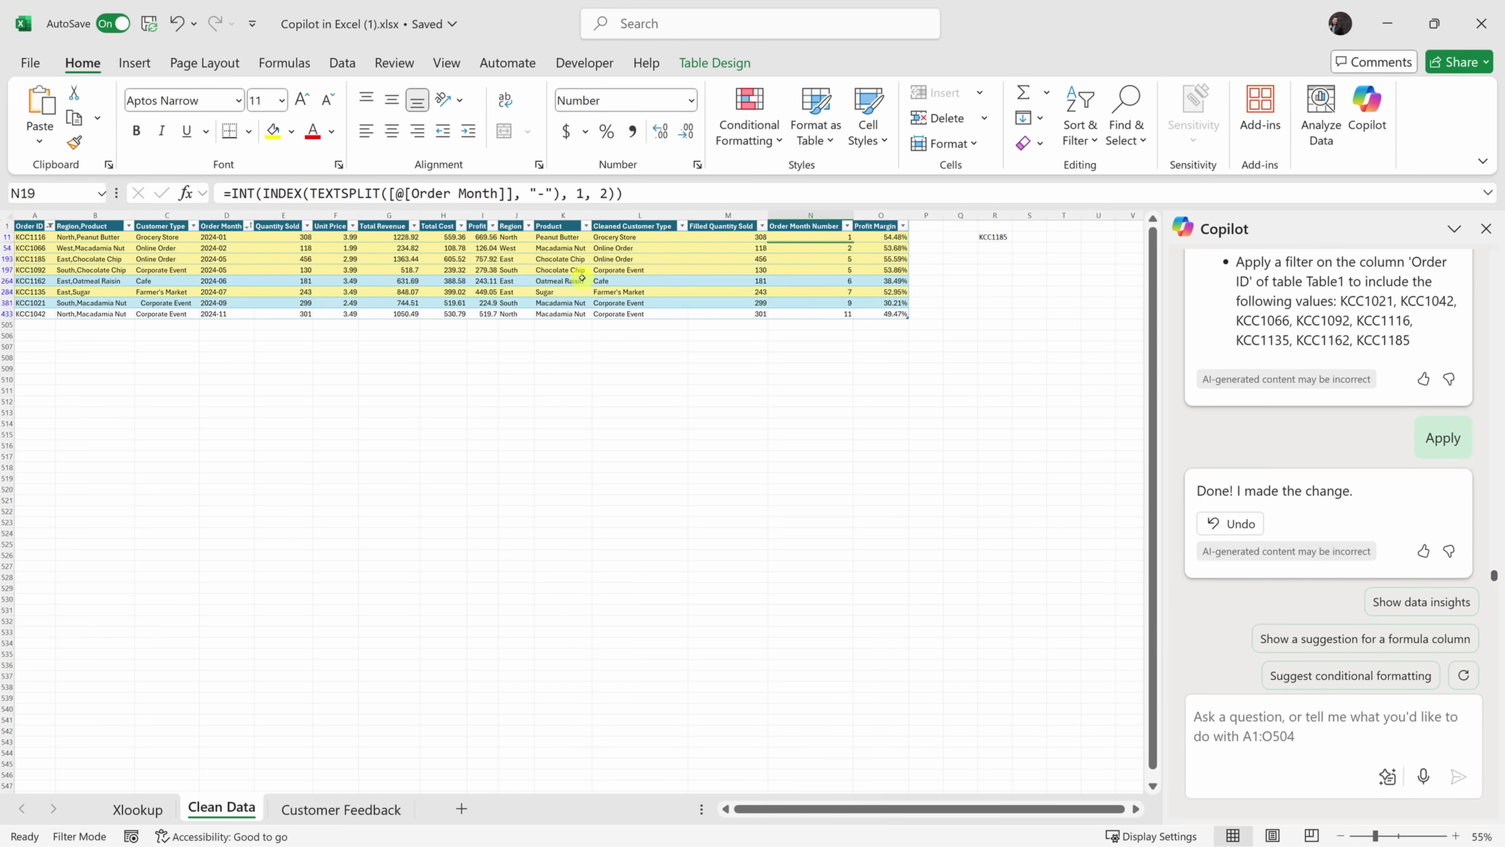
Clear the table's filter and have Copilot "Make a table that shows me profit by region" on a new sheet.
left_click(342, 62)
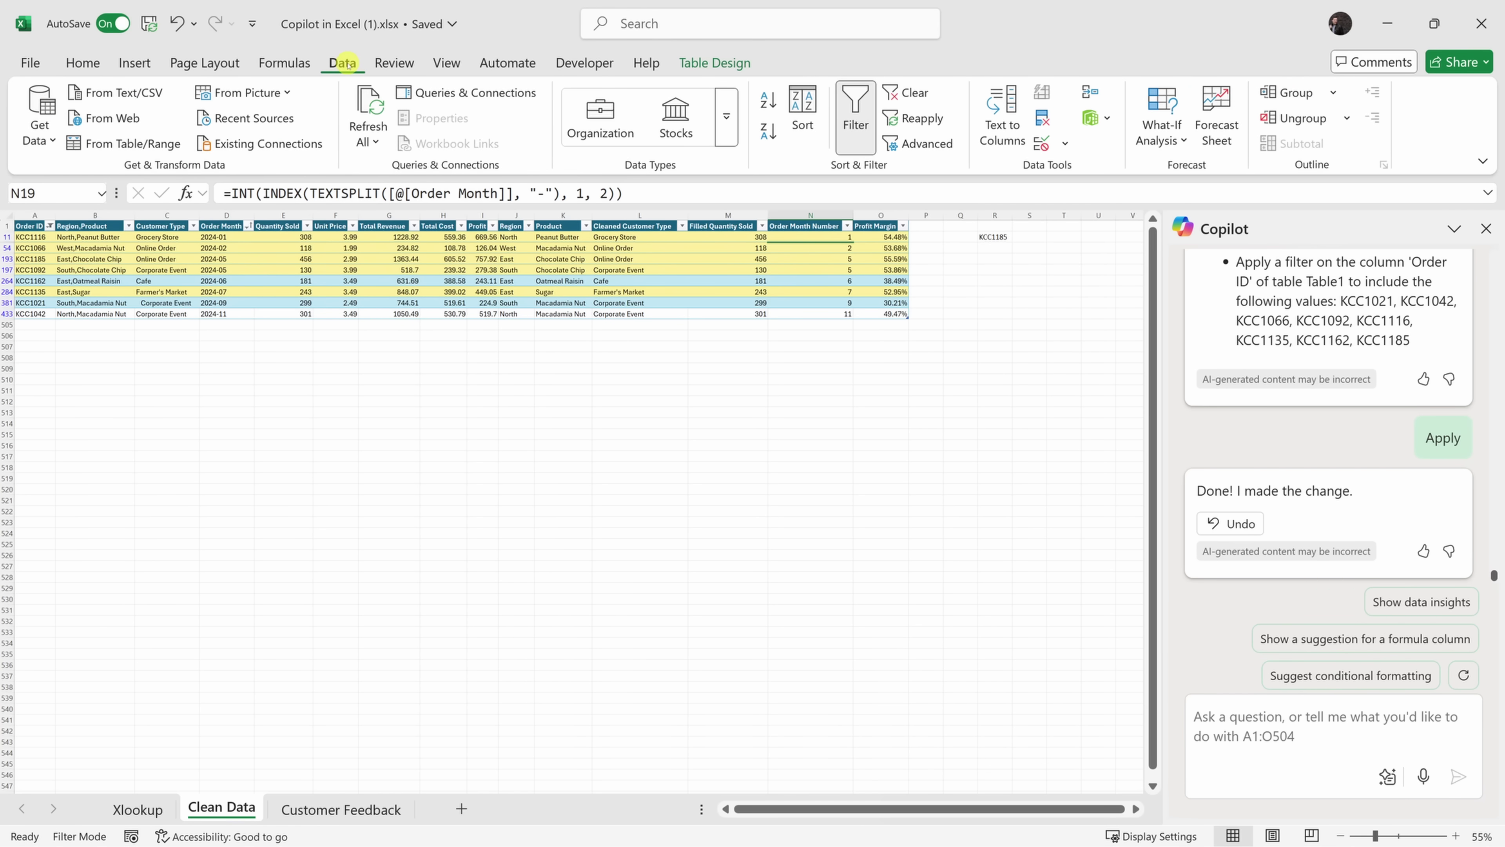
left_click(914, 93)
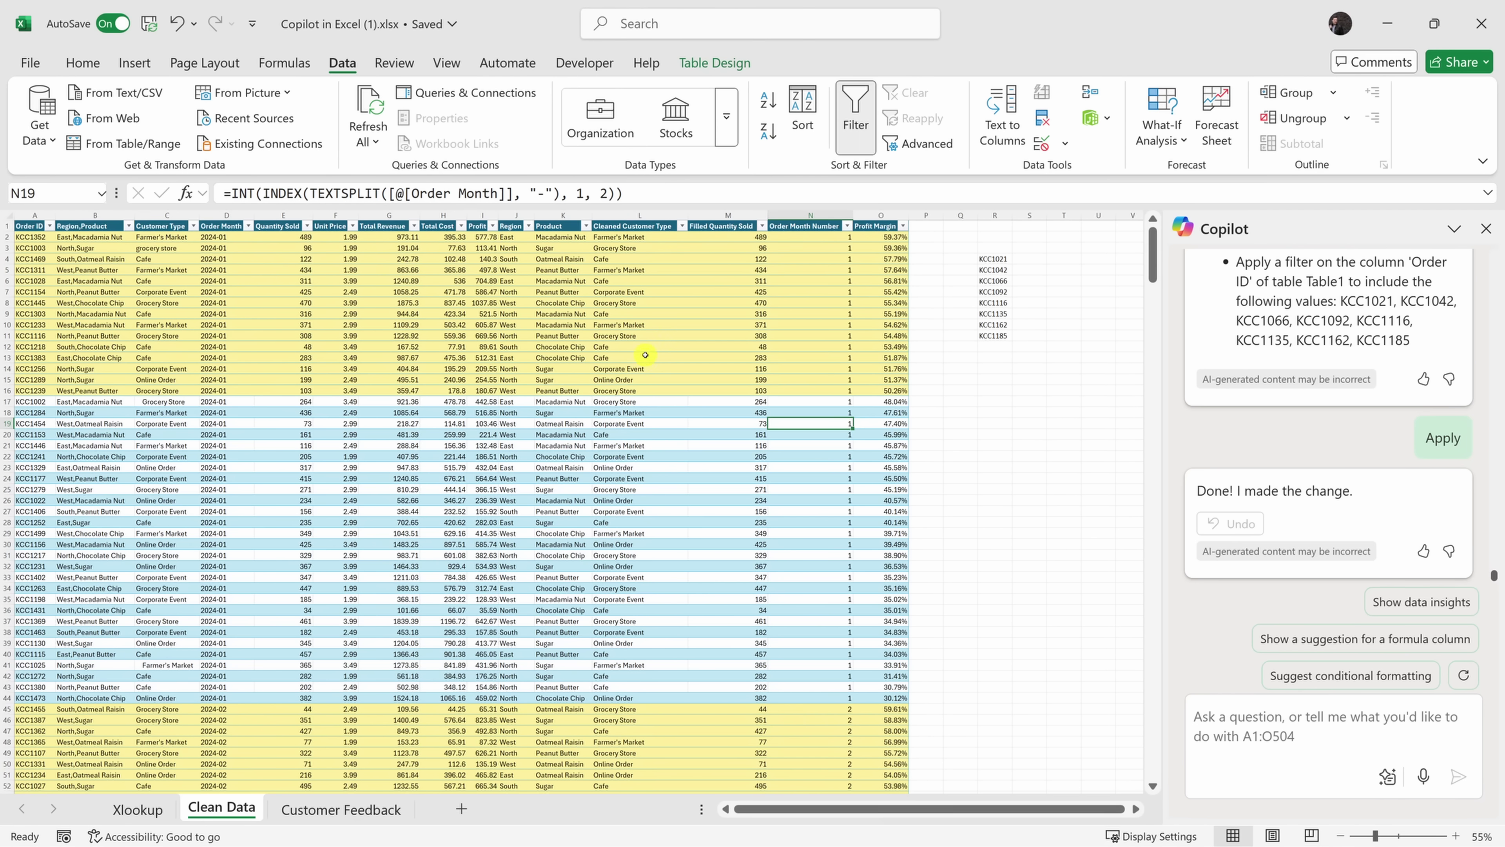
left_click(1250, 736)
type("Make a table that shows me profit by region")
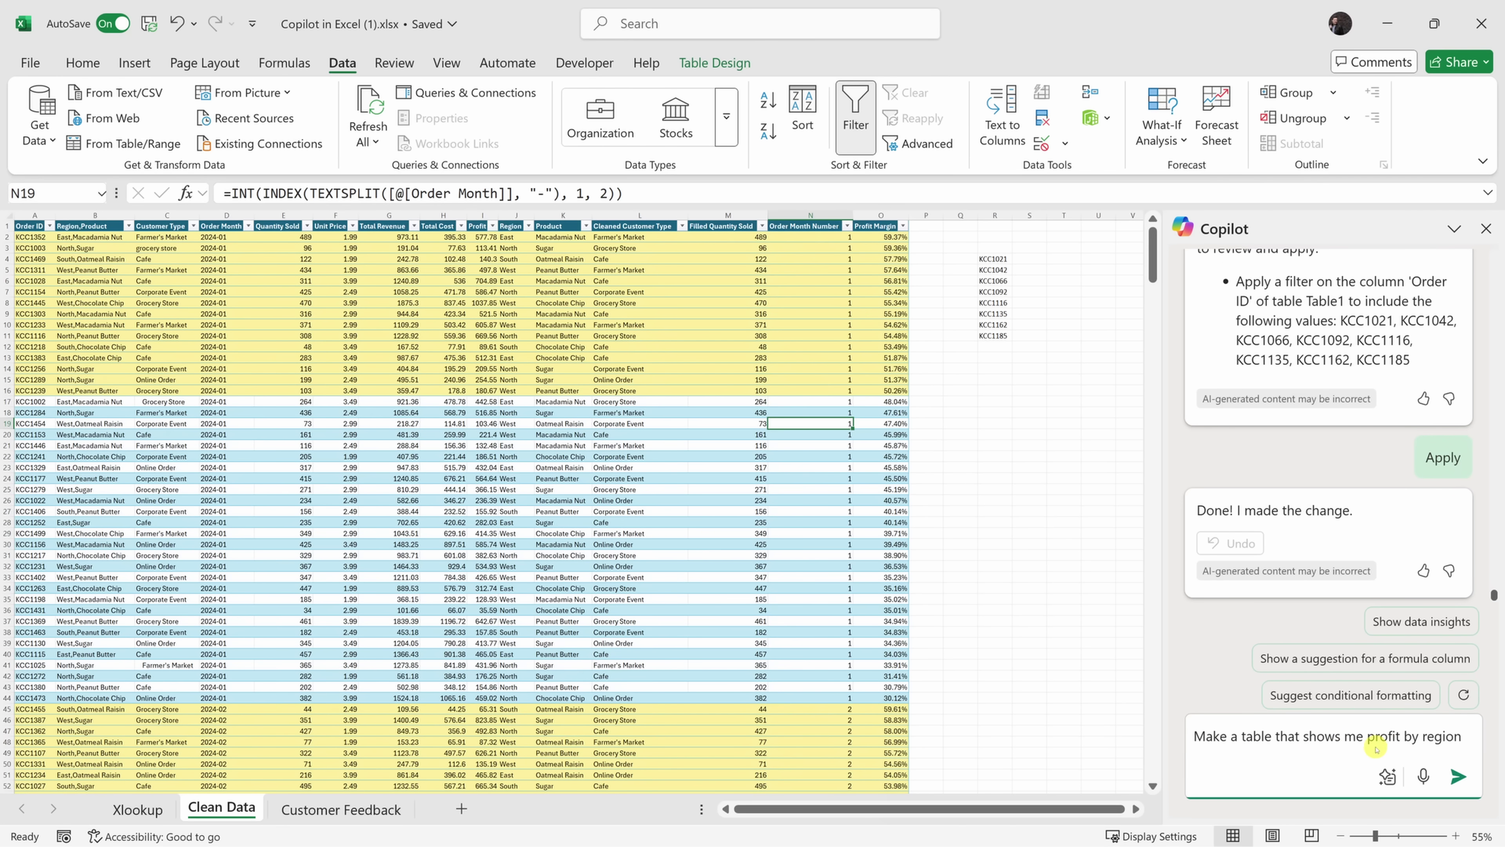
left_click(1458, 778)
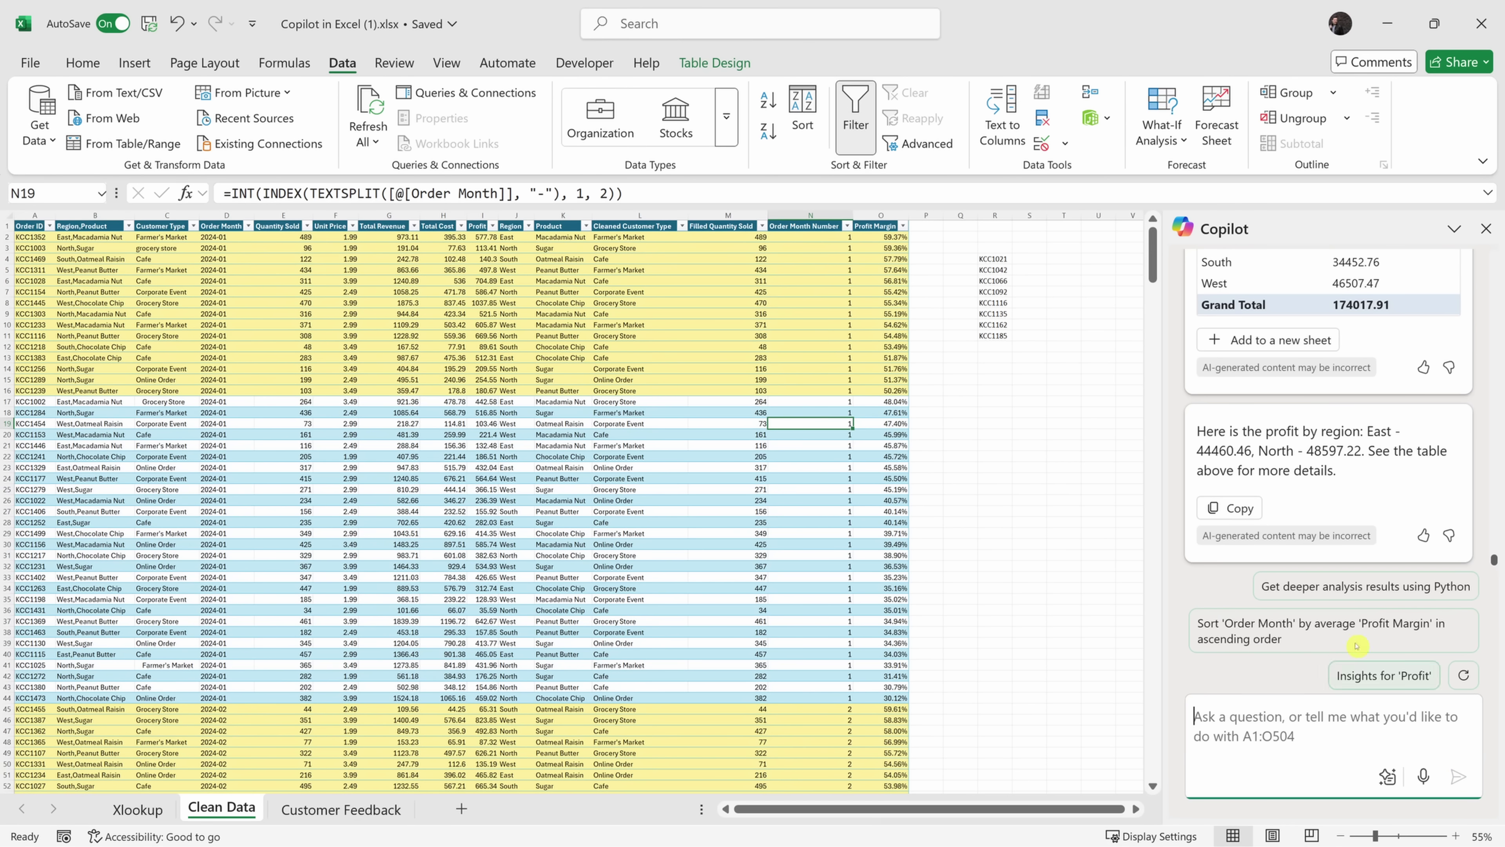
scroll(1383, 512, "up", 2)
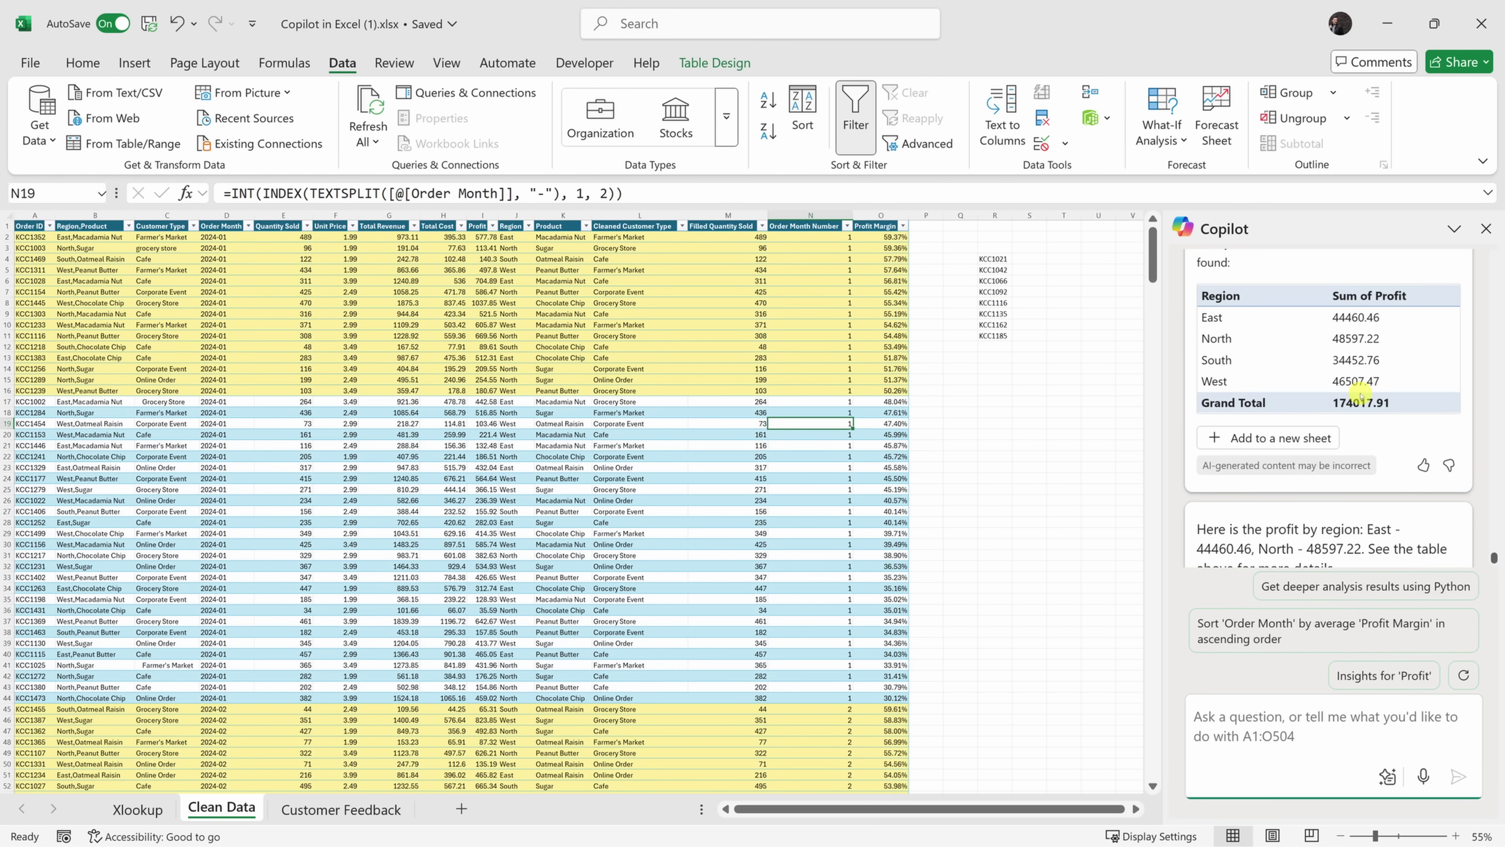
left_click(1274, 438)
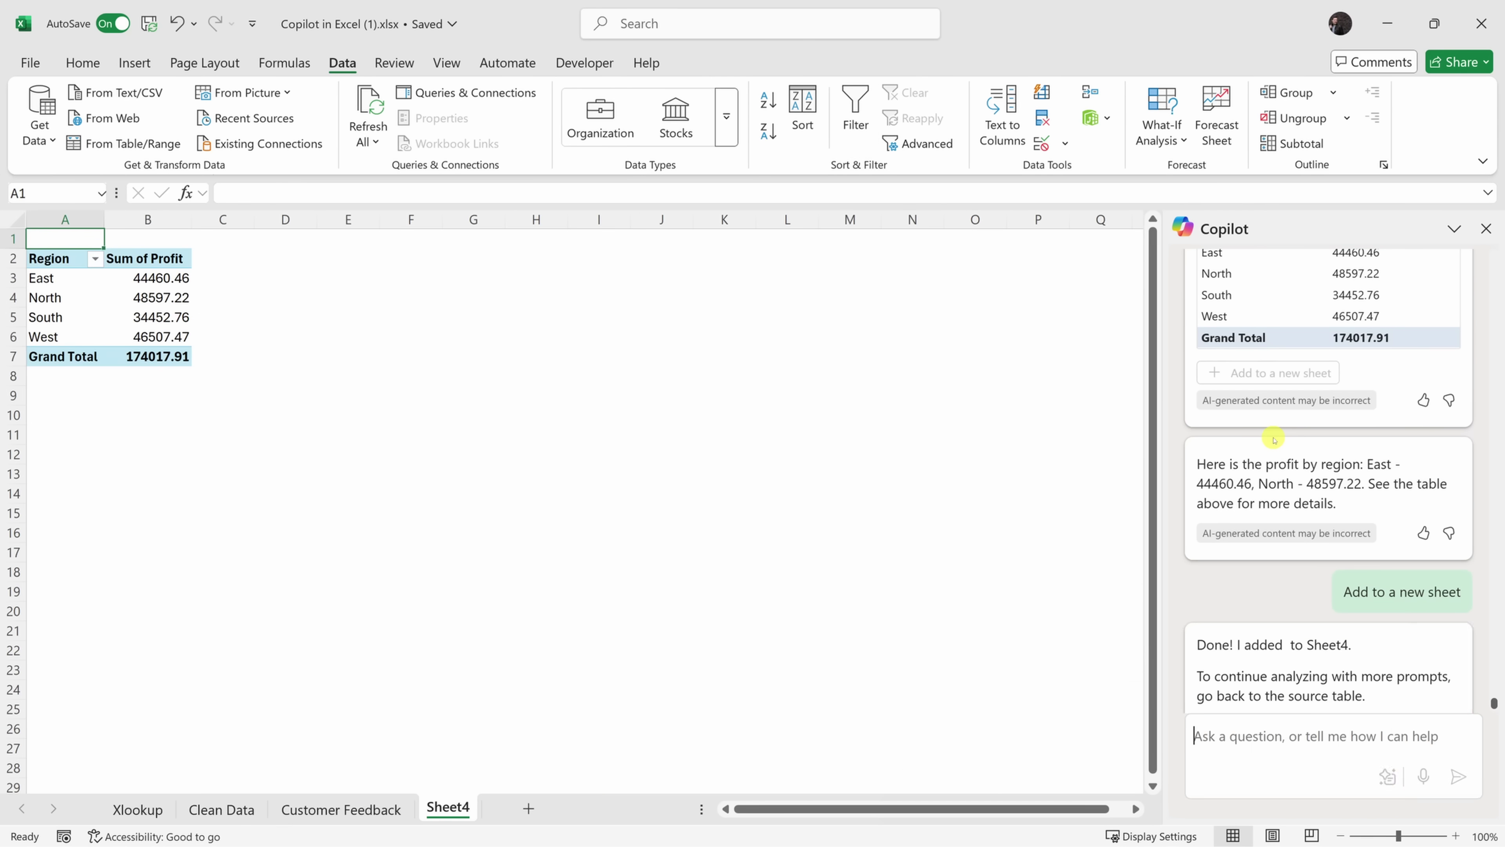
left_click(124, 300)
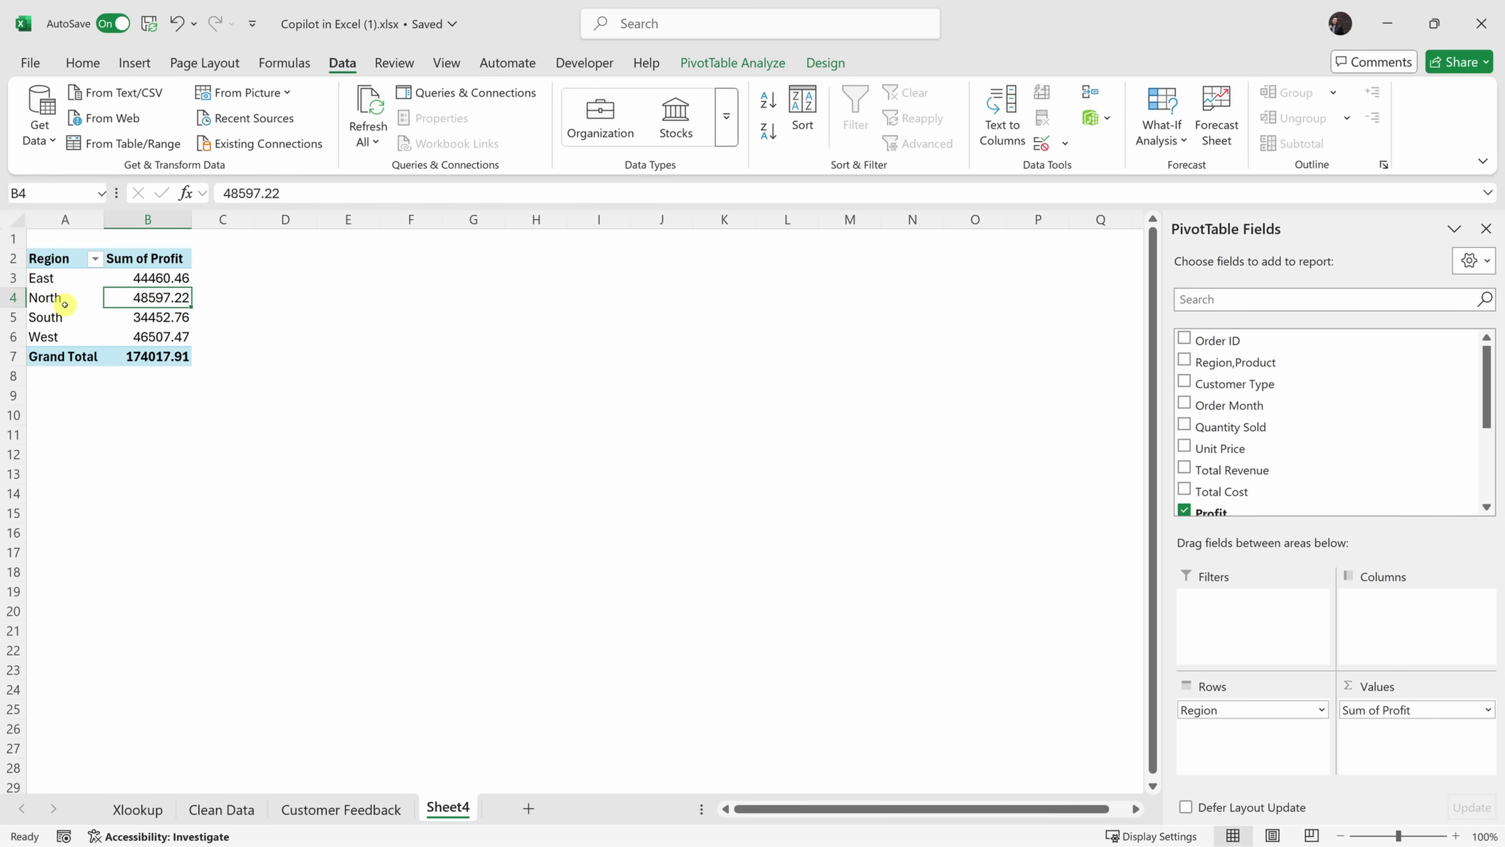
On the Clean Data sheet, have Copilot "Make a line chart showing total revenue by month" and view the resulting chart.
left_click(225, 811)
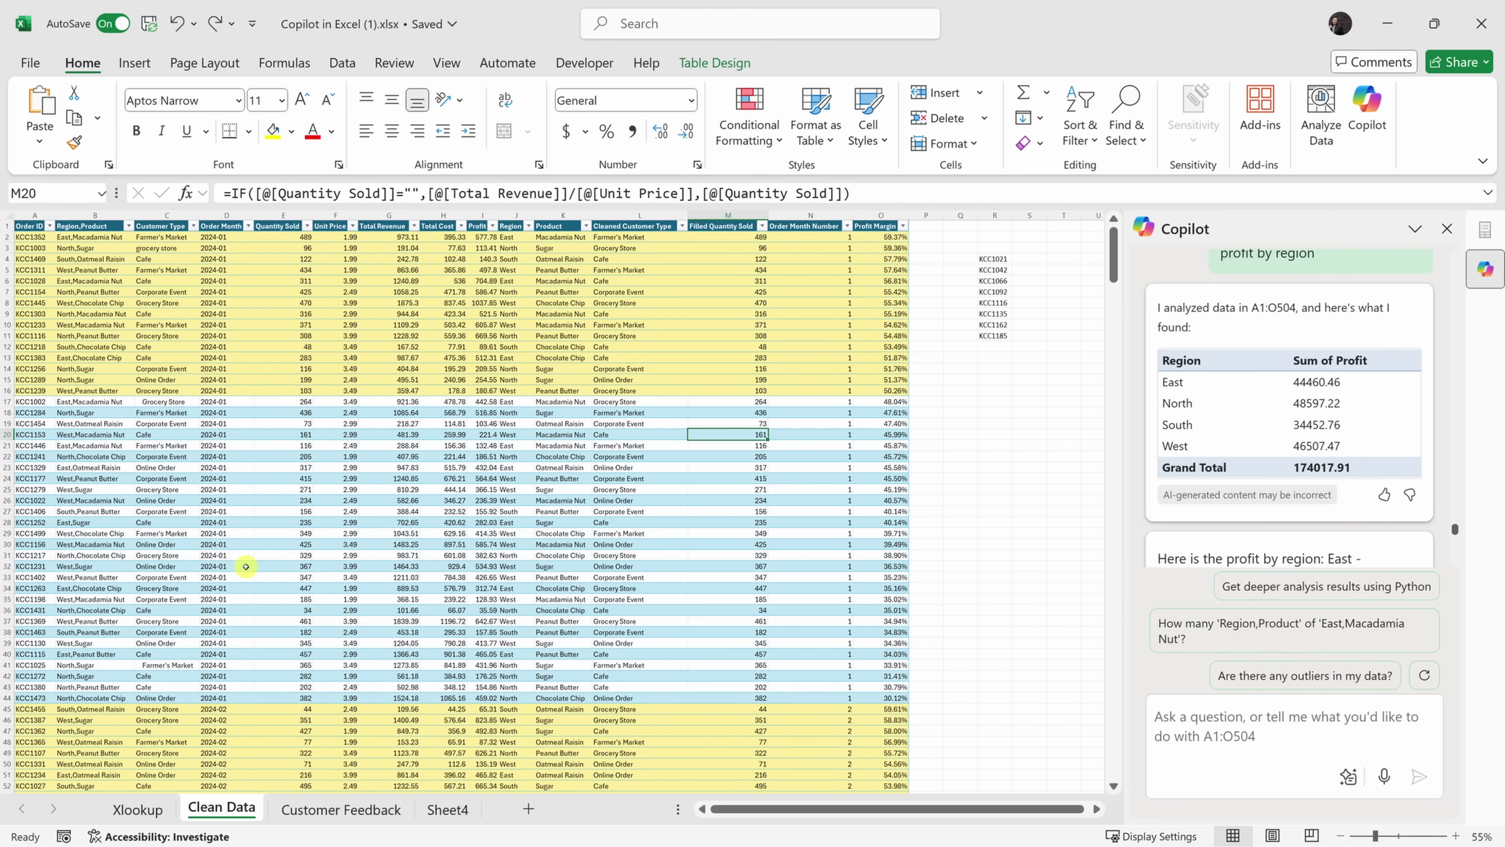
left_click(483, 468)
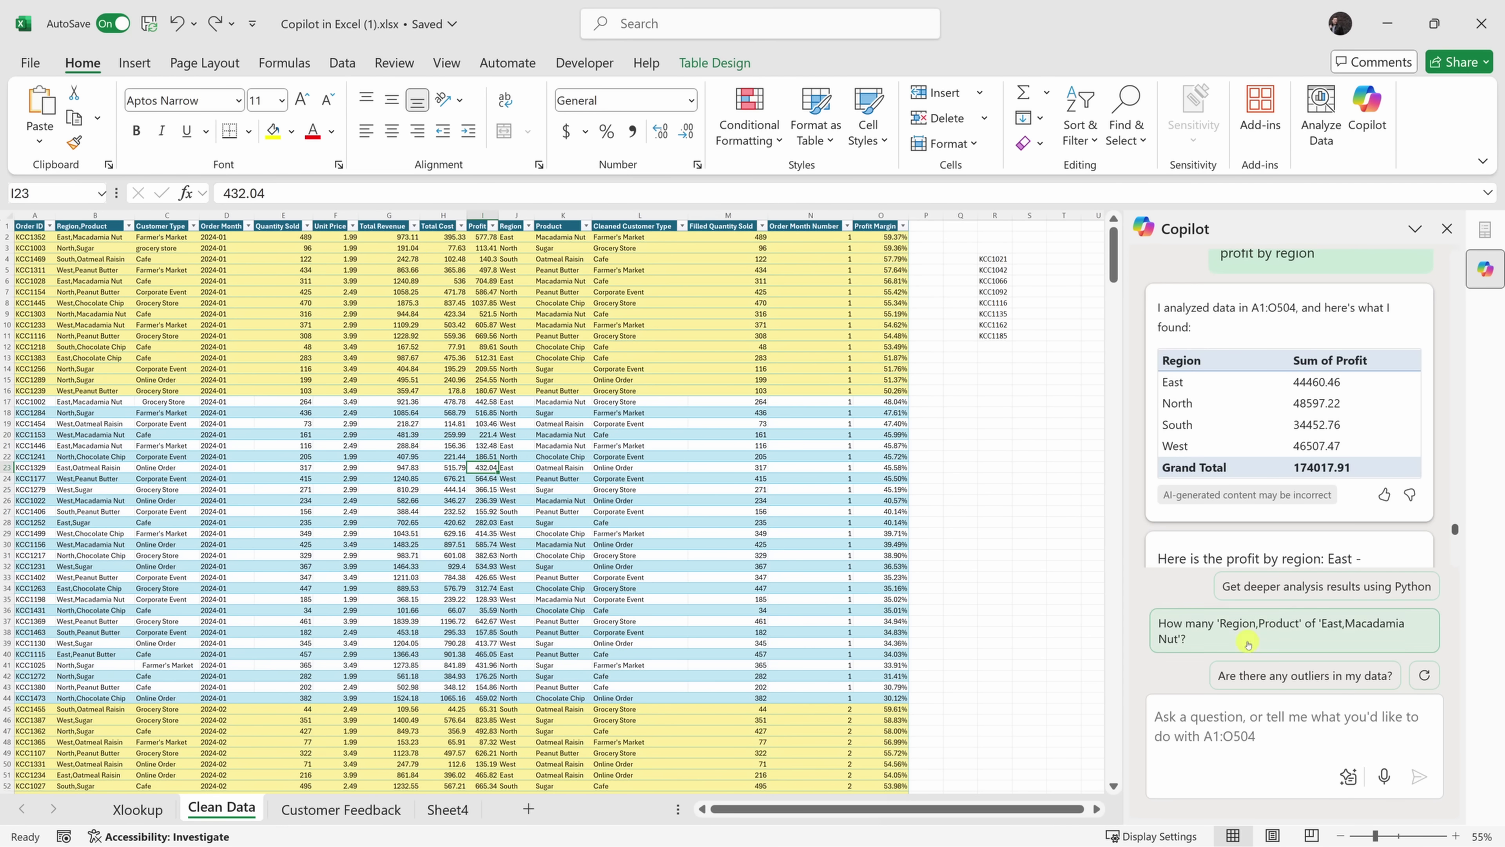
left_click(1225, 730)
type("Make a line chart showing total revenue by month")
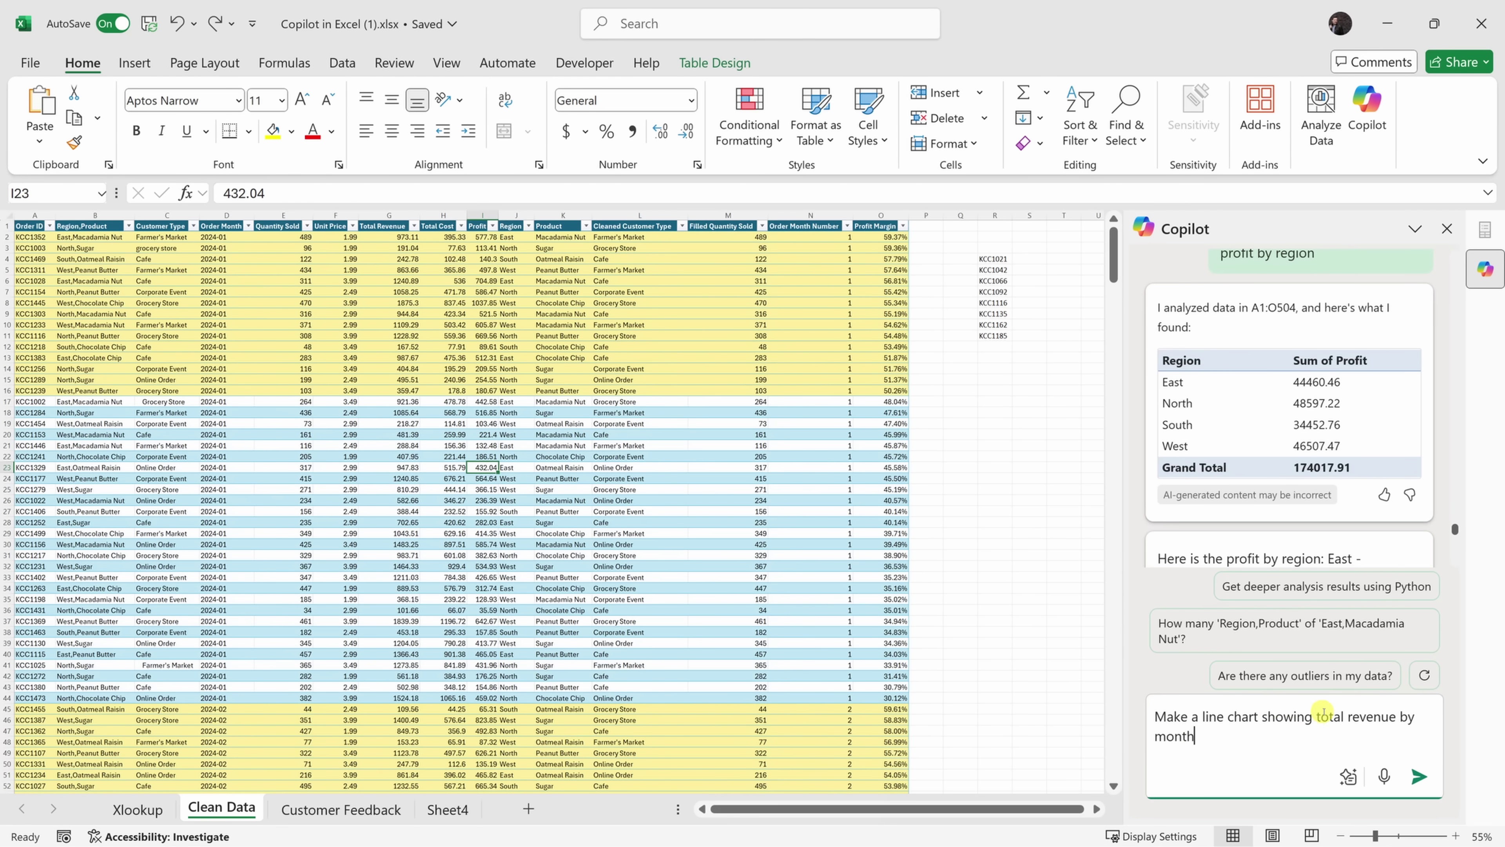
left_click(1420, 778)
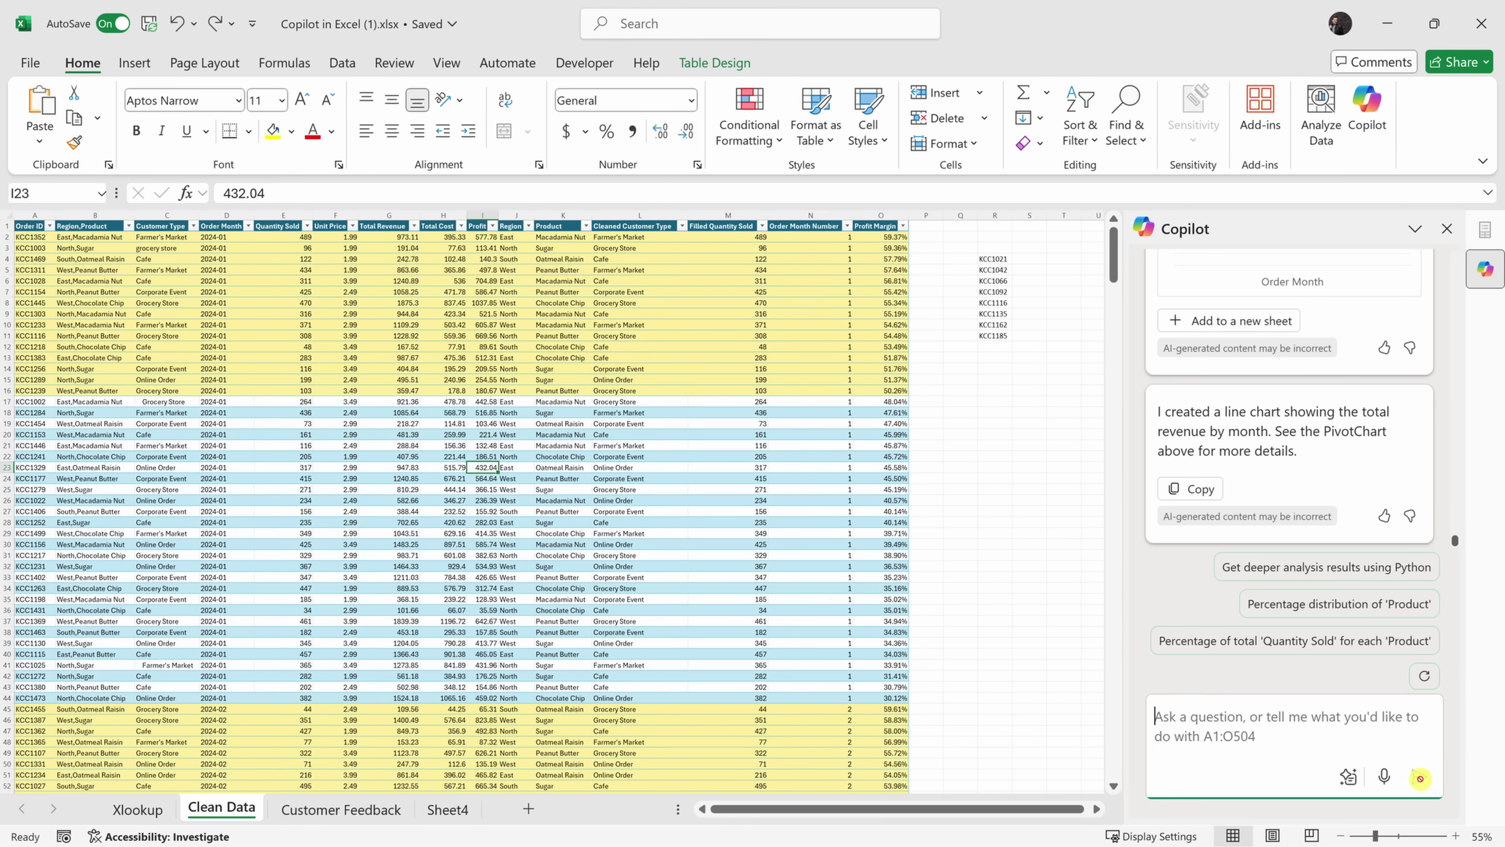
scroll(1369, 513, "up", 3)
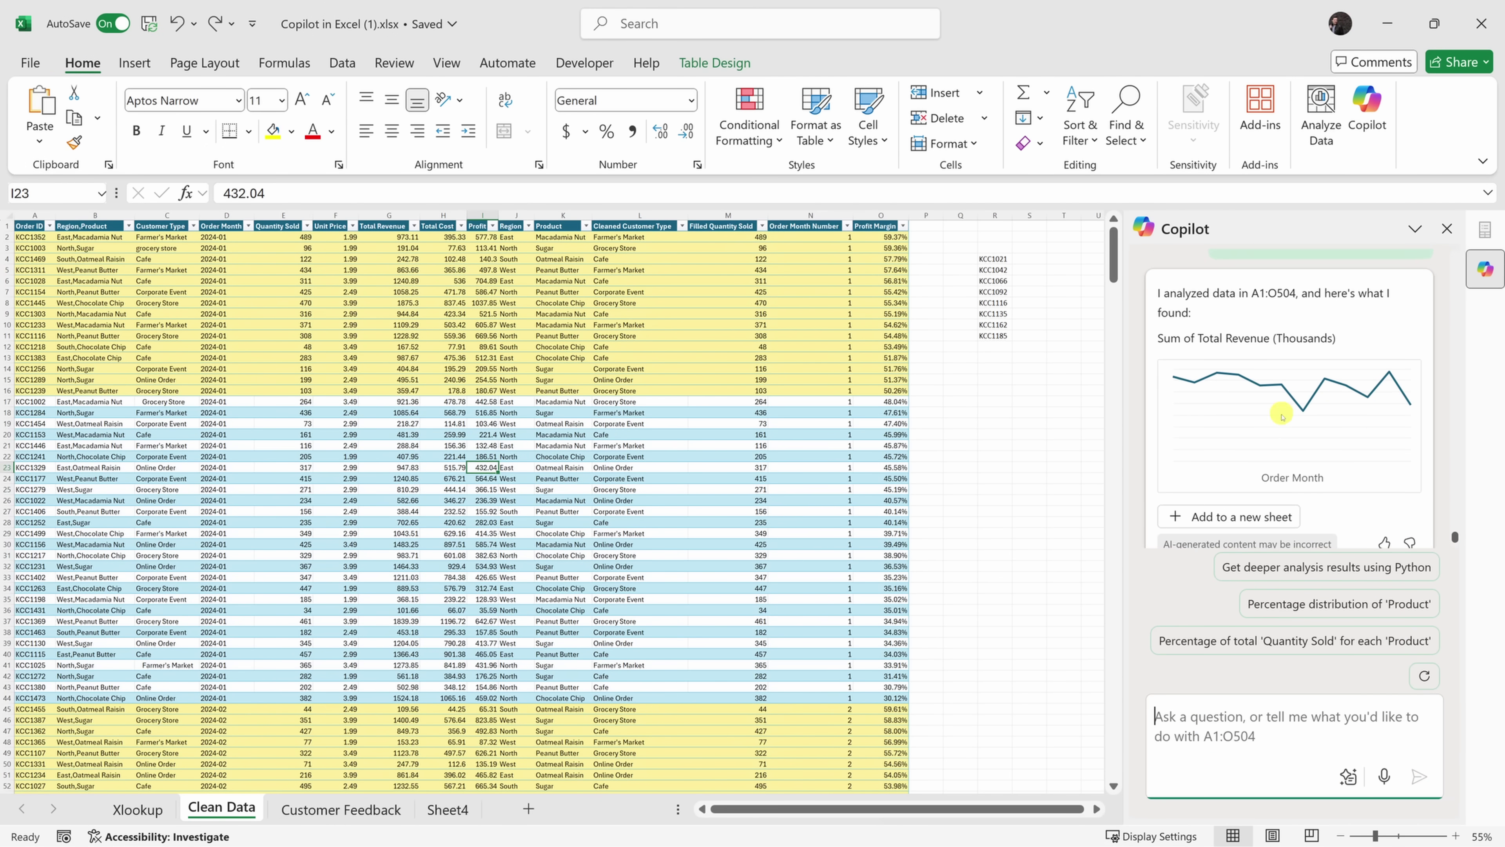
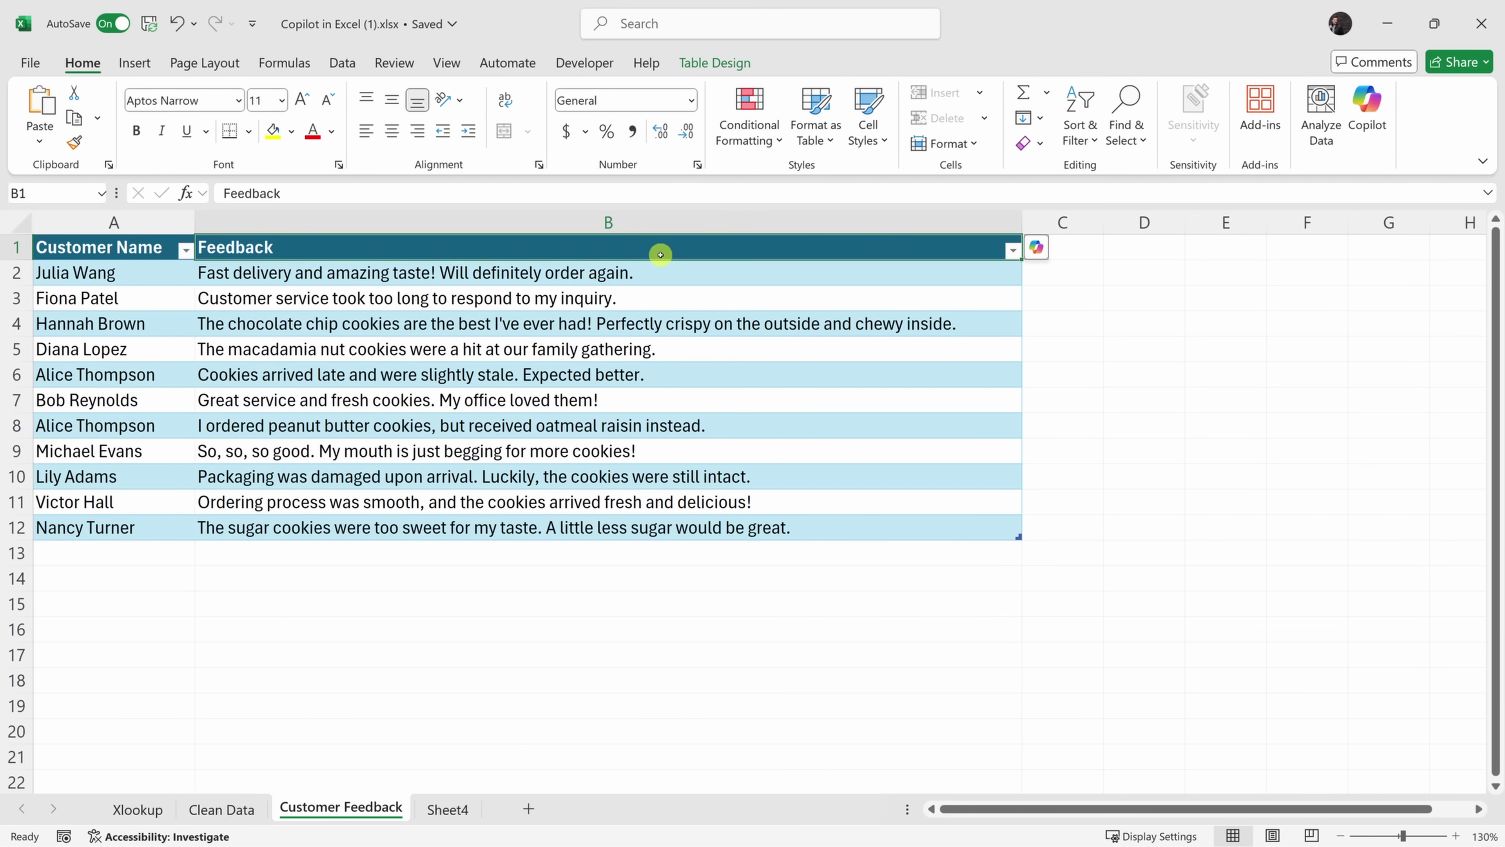
Select the Feedback column on the Customer Feedback sheet, have Copilot "Summarize this feedback", and read through the summary.
left_click_drag(578, 273, 591, 529)
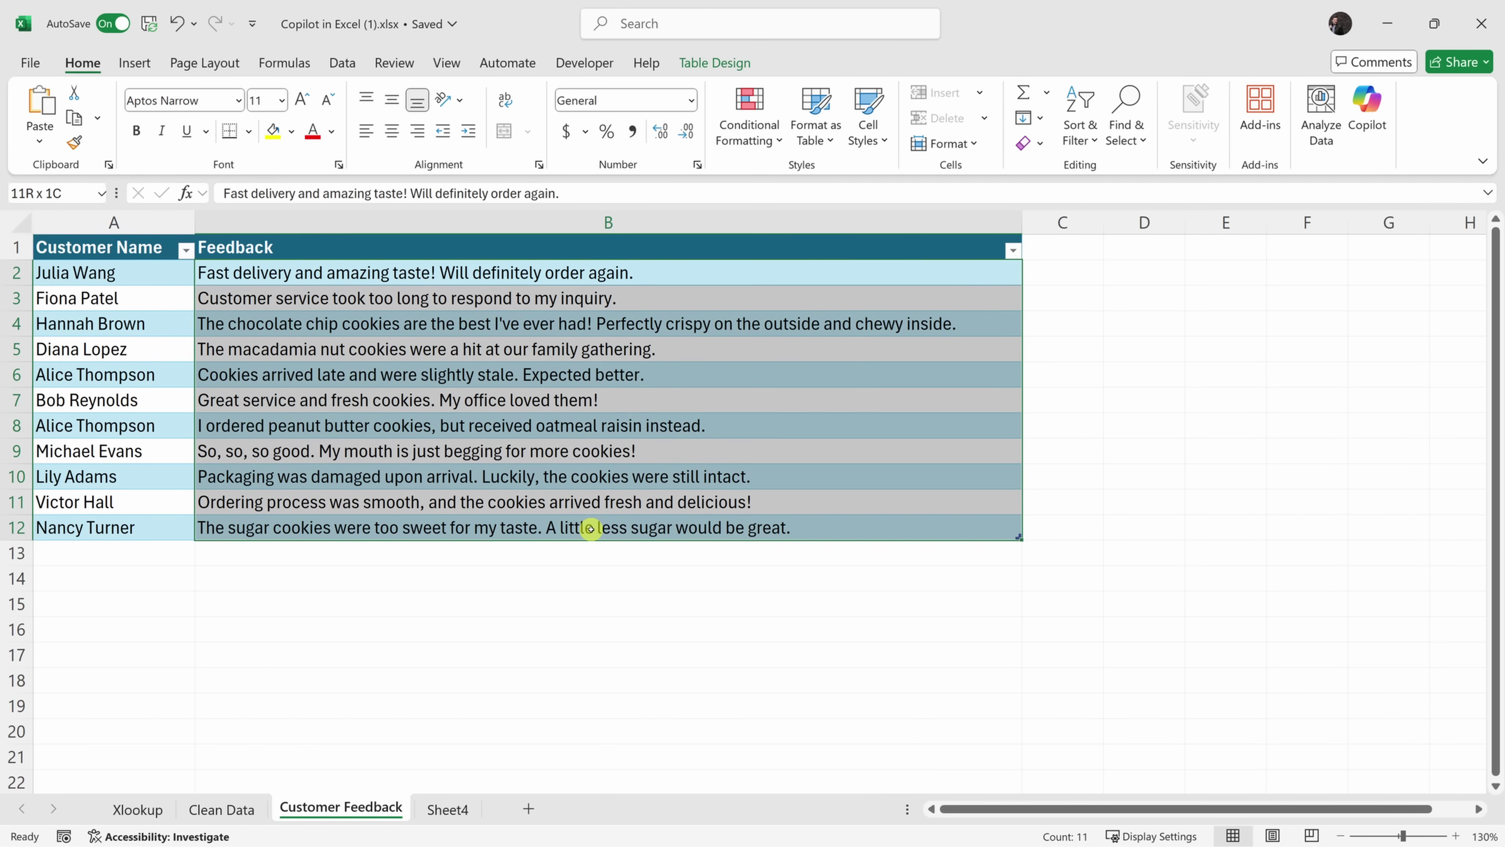
left_click(582, 427)
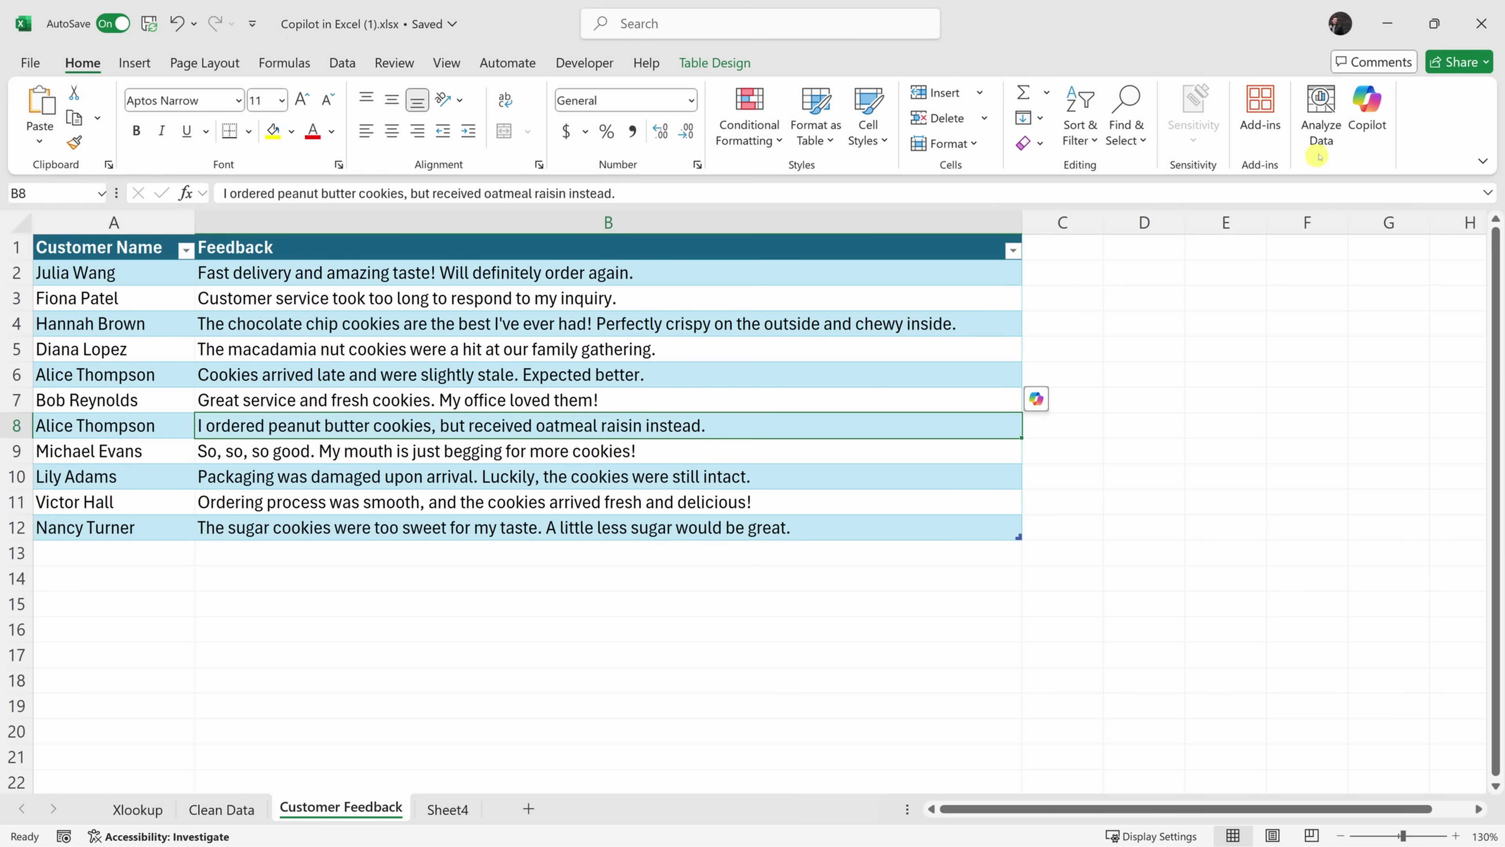
left_click(1366, 113)
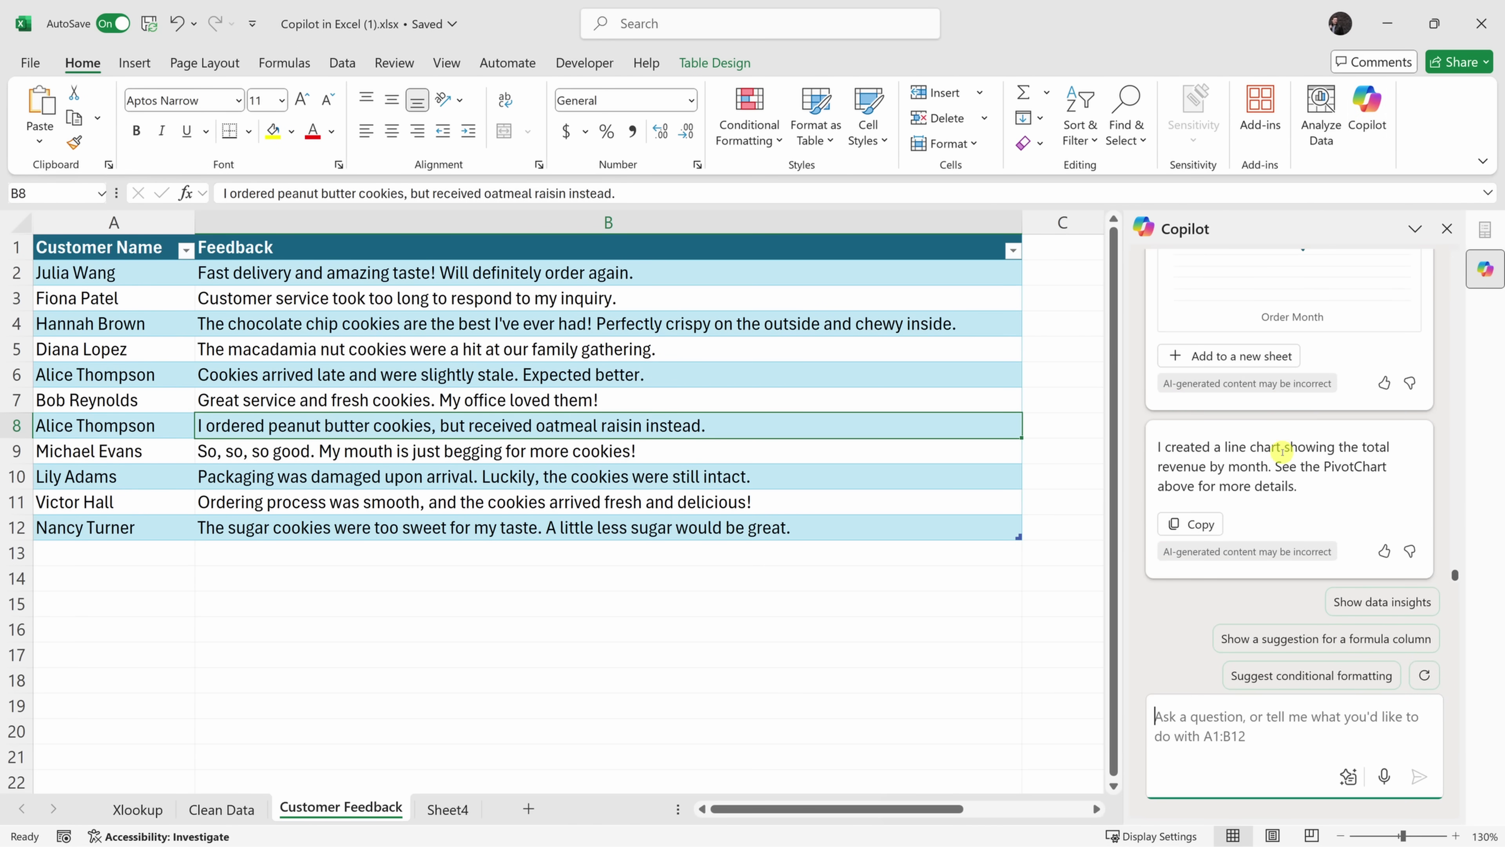
left_click(614, 221)
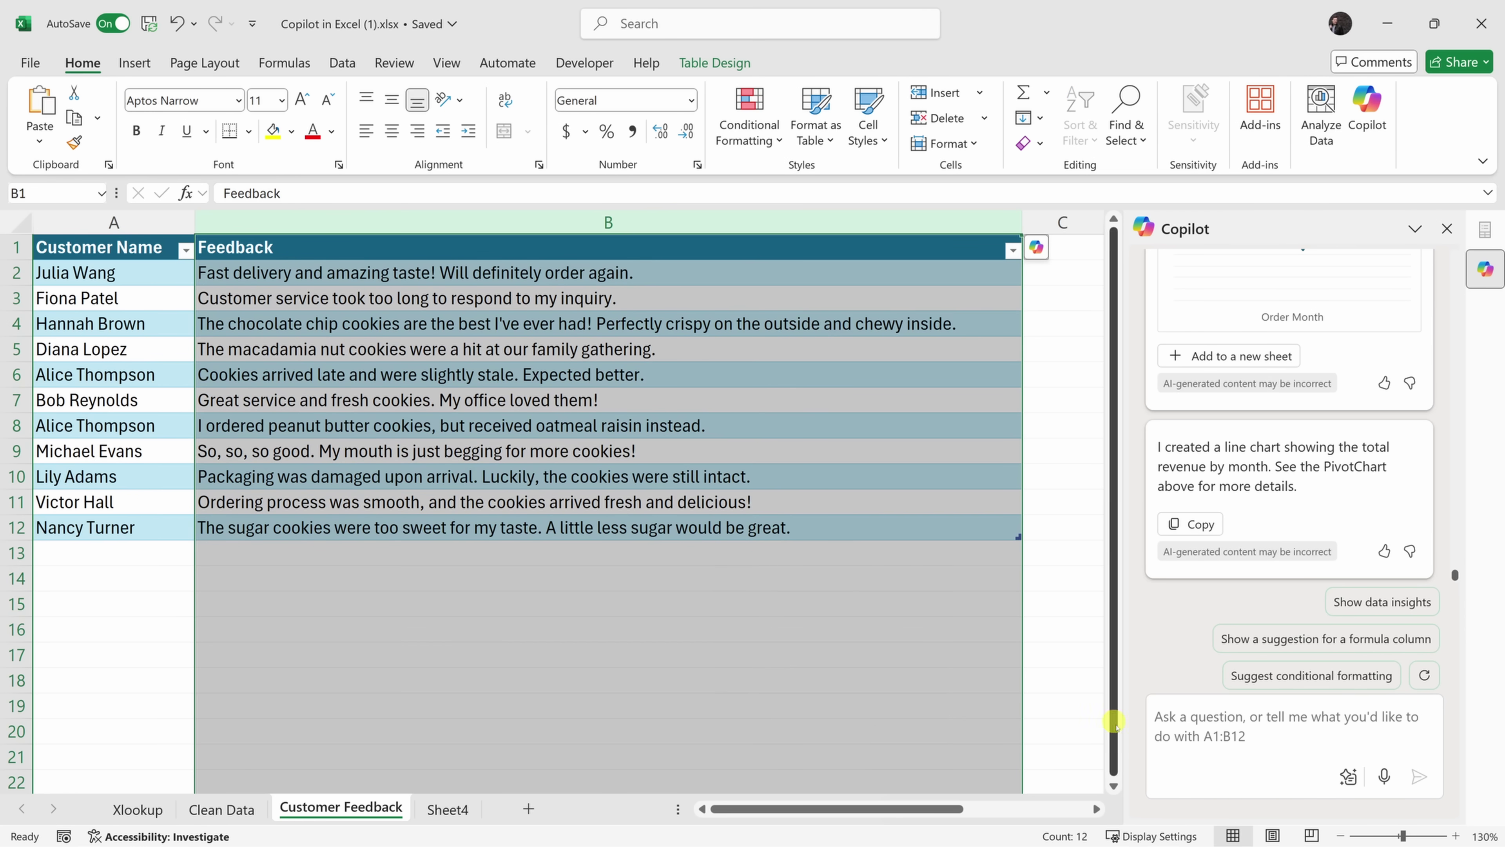
left_click(1255, 738)
type("Summarize this feedback")
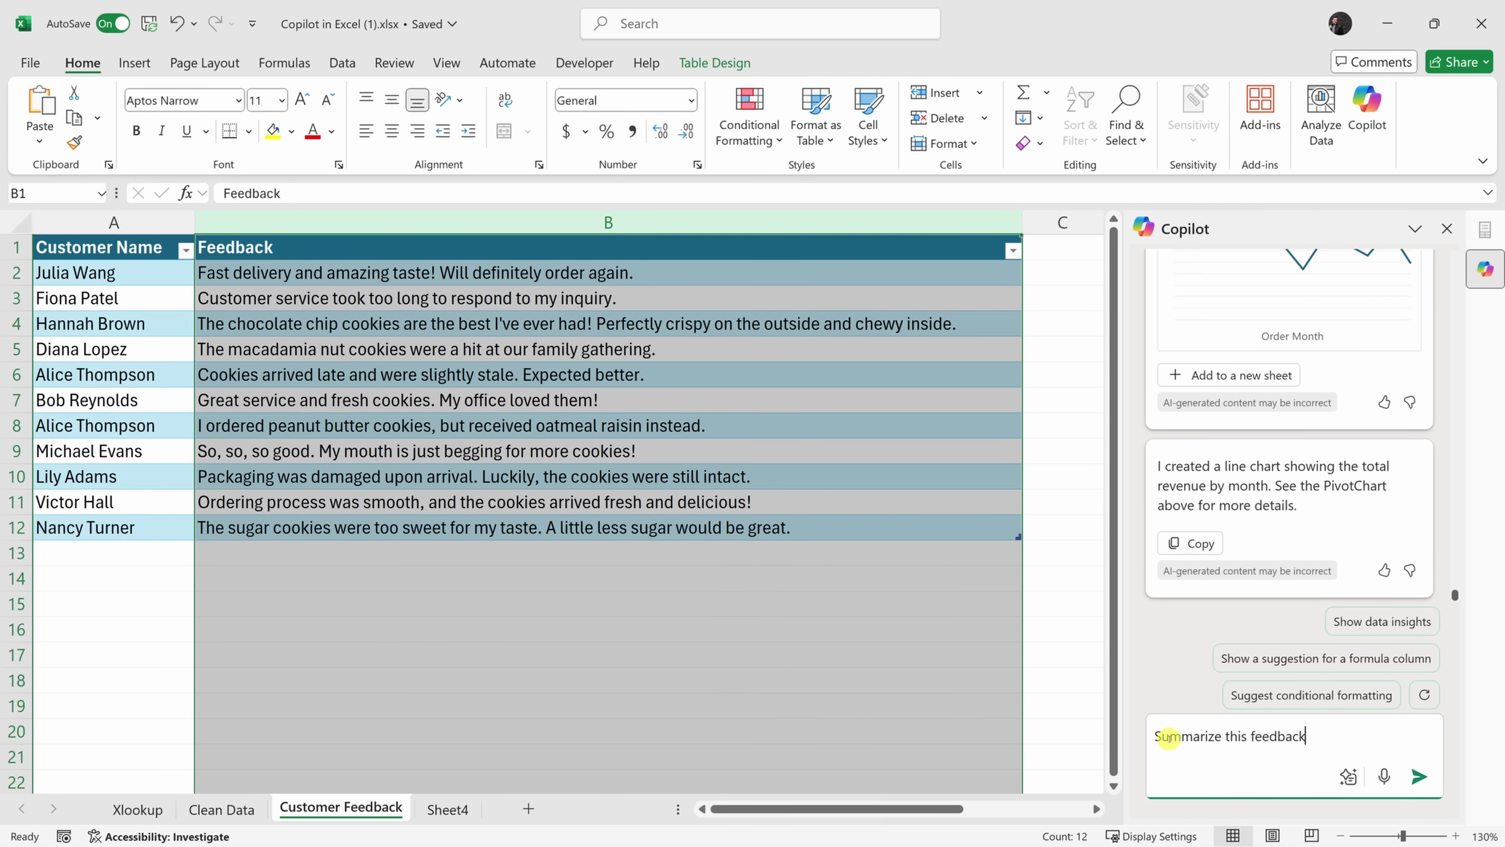
left_click(1418, 775)
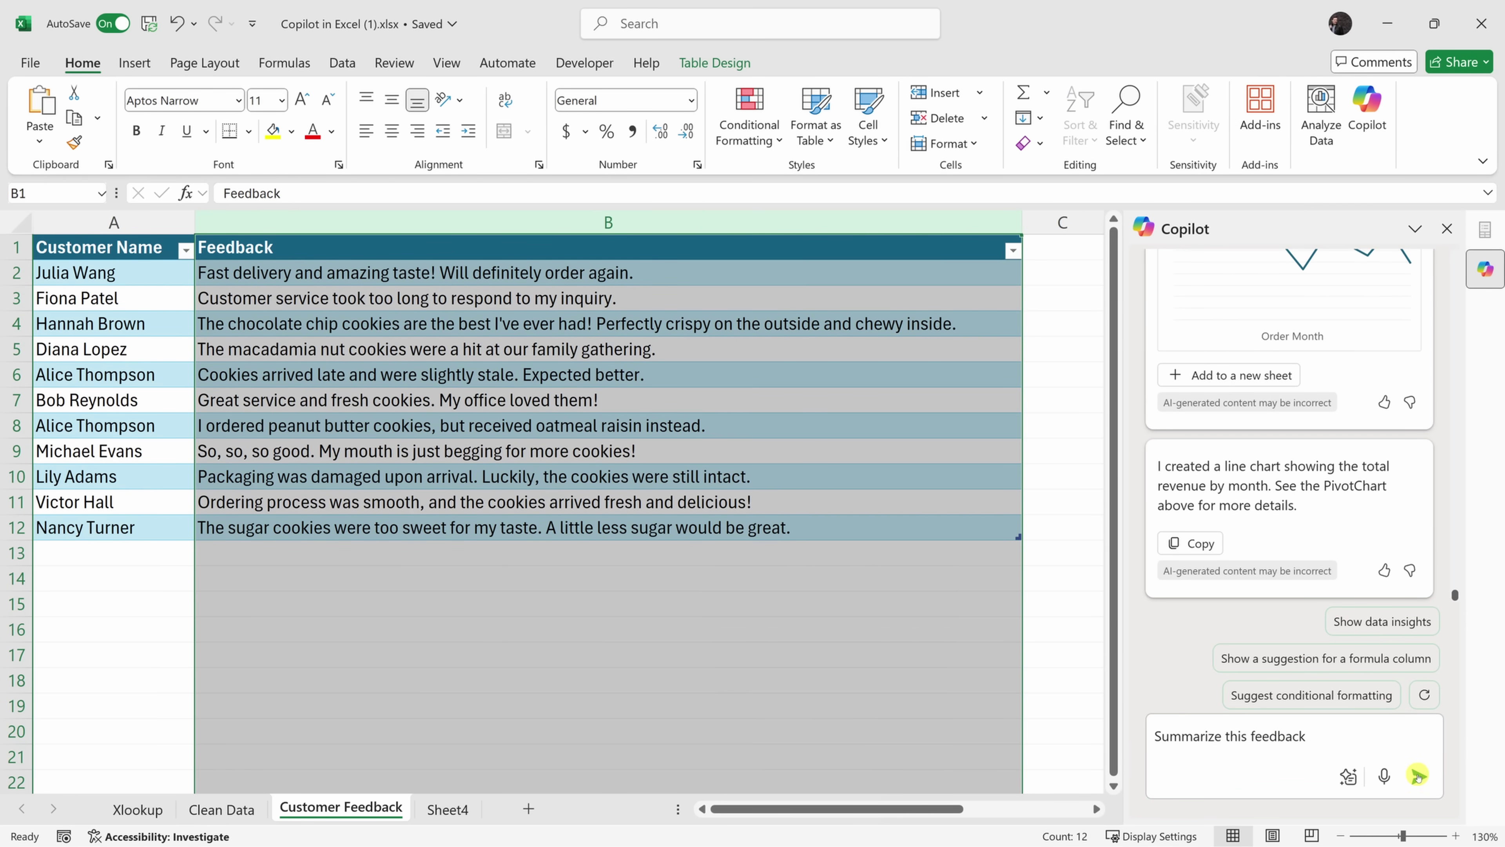
scroll(1273, 433, "up", 7)
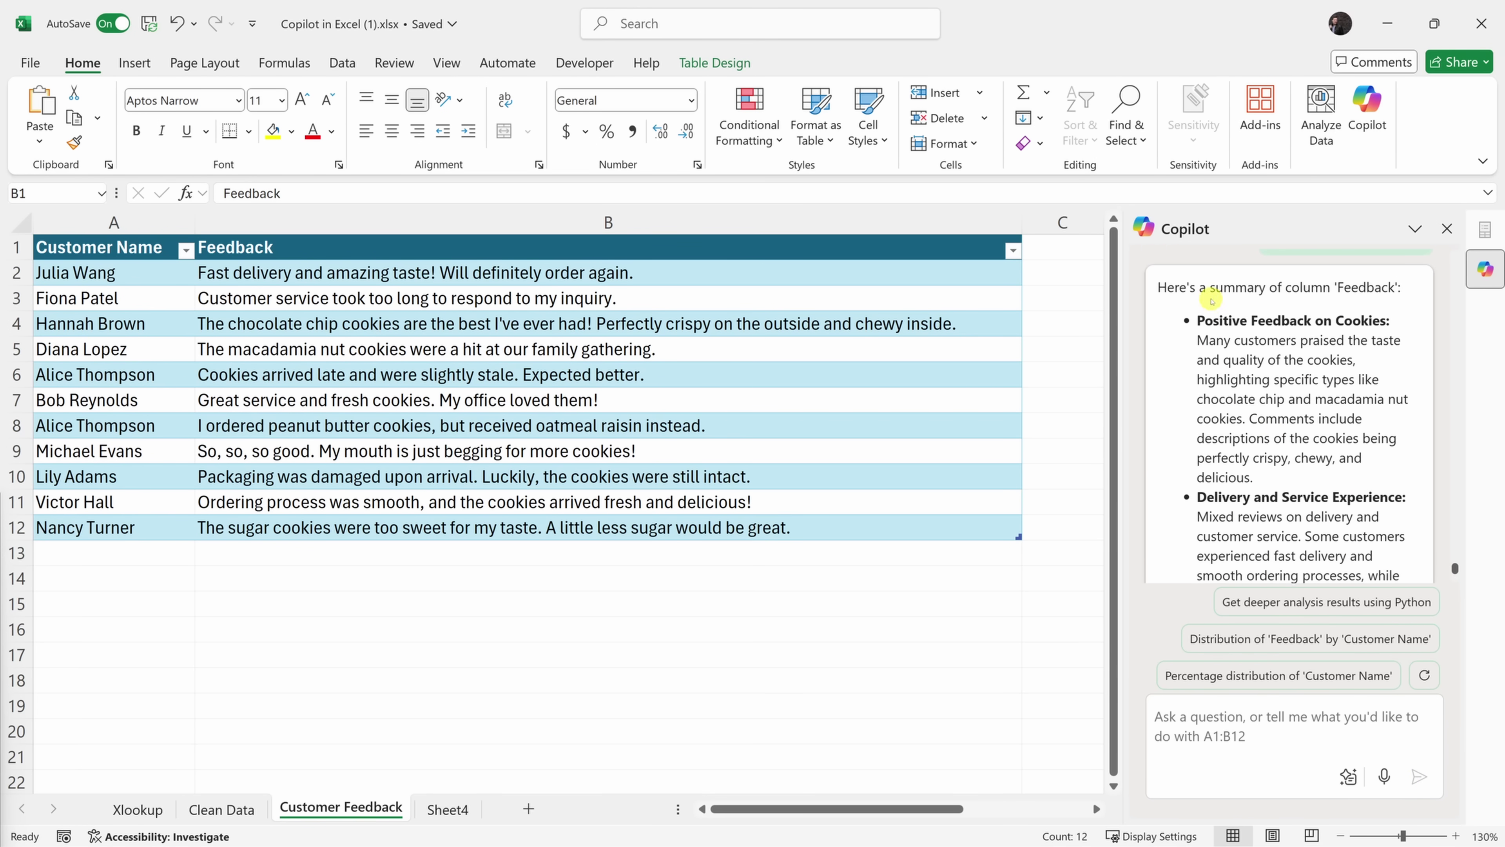
scroll(1342, 342, "down", 1)
scroll(1343, 342, "down", 3)
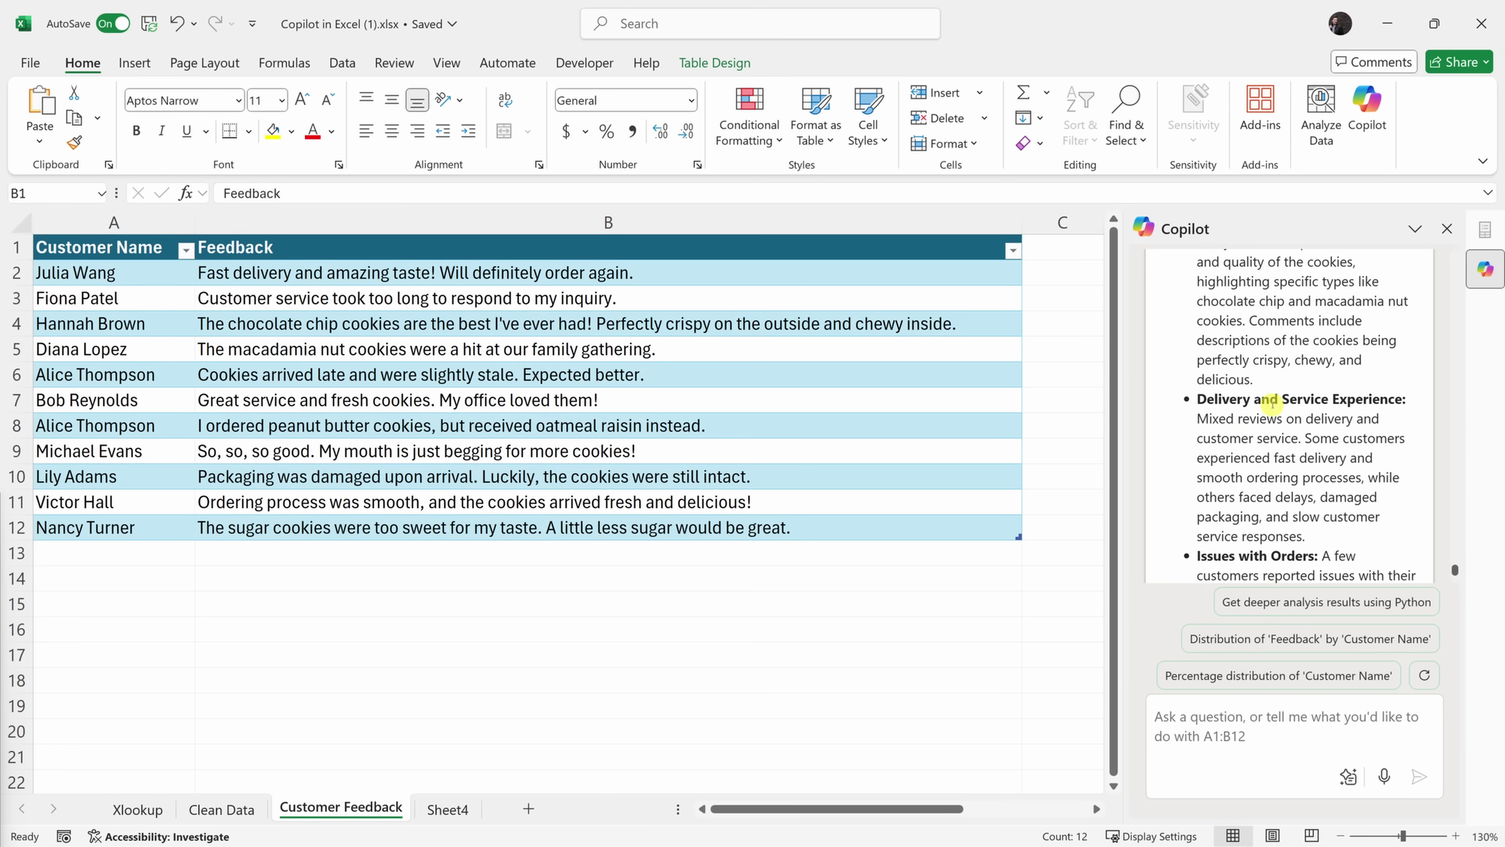
scroll(1239, 399, "down", 4)
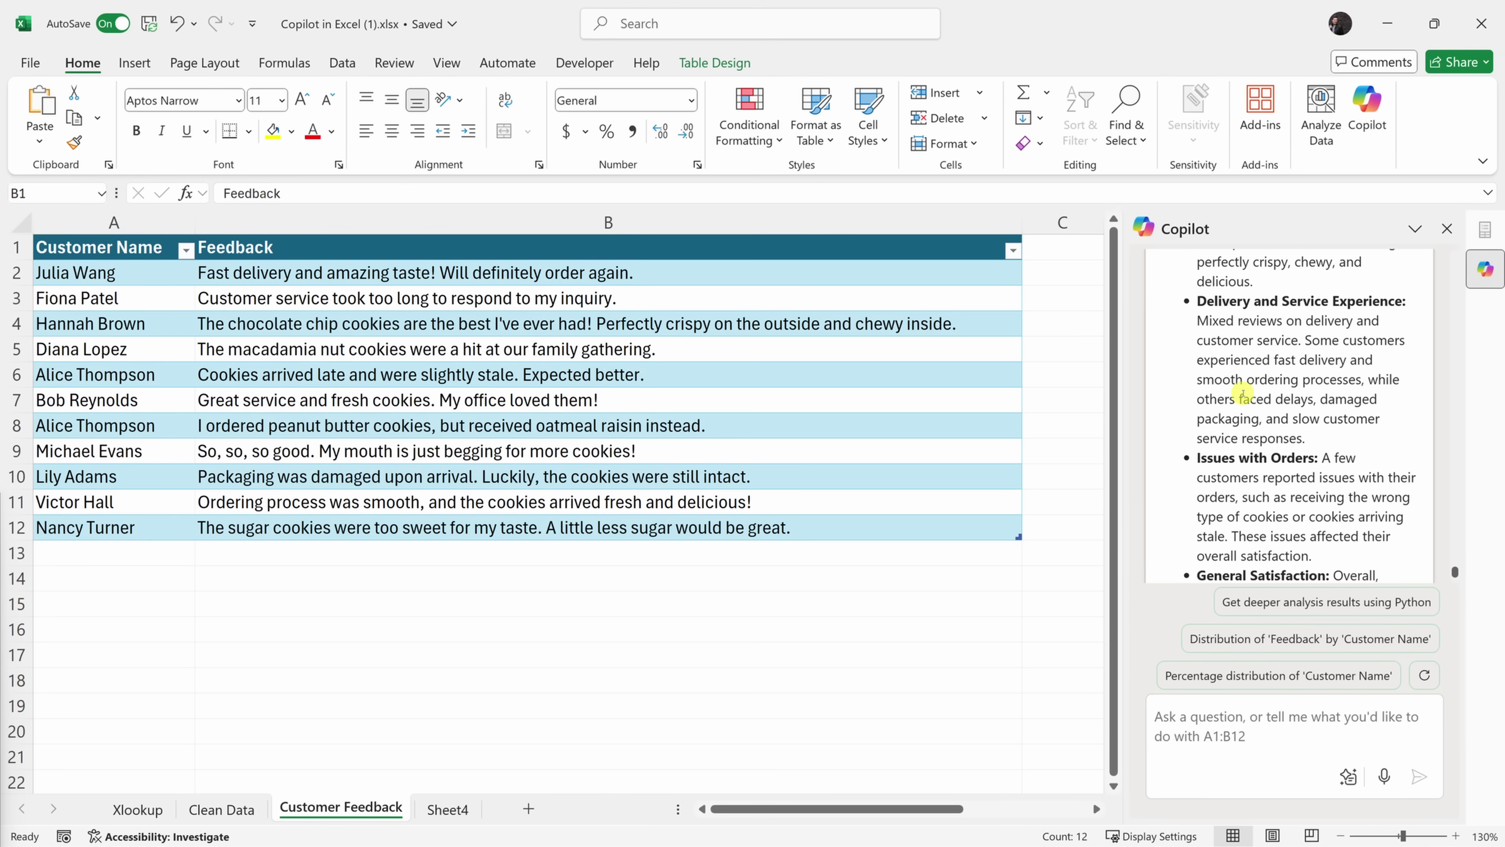
scroll(1240, 391, "down", 8)
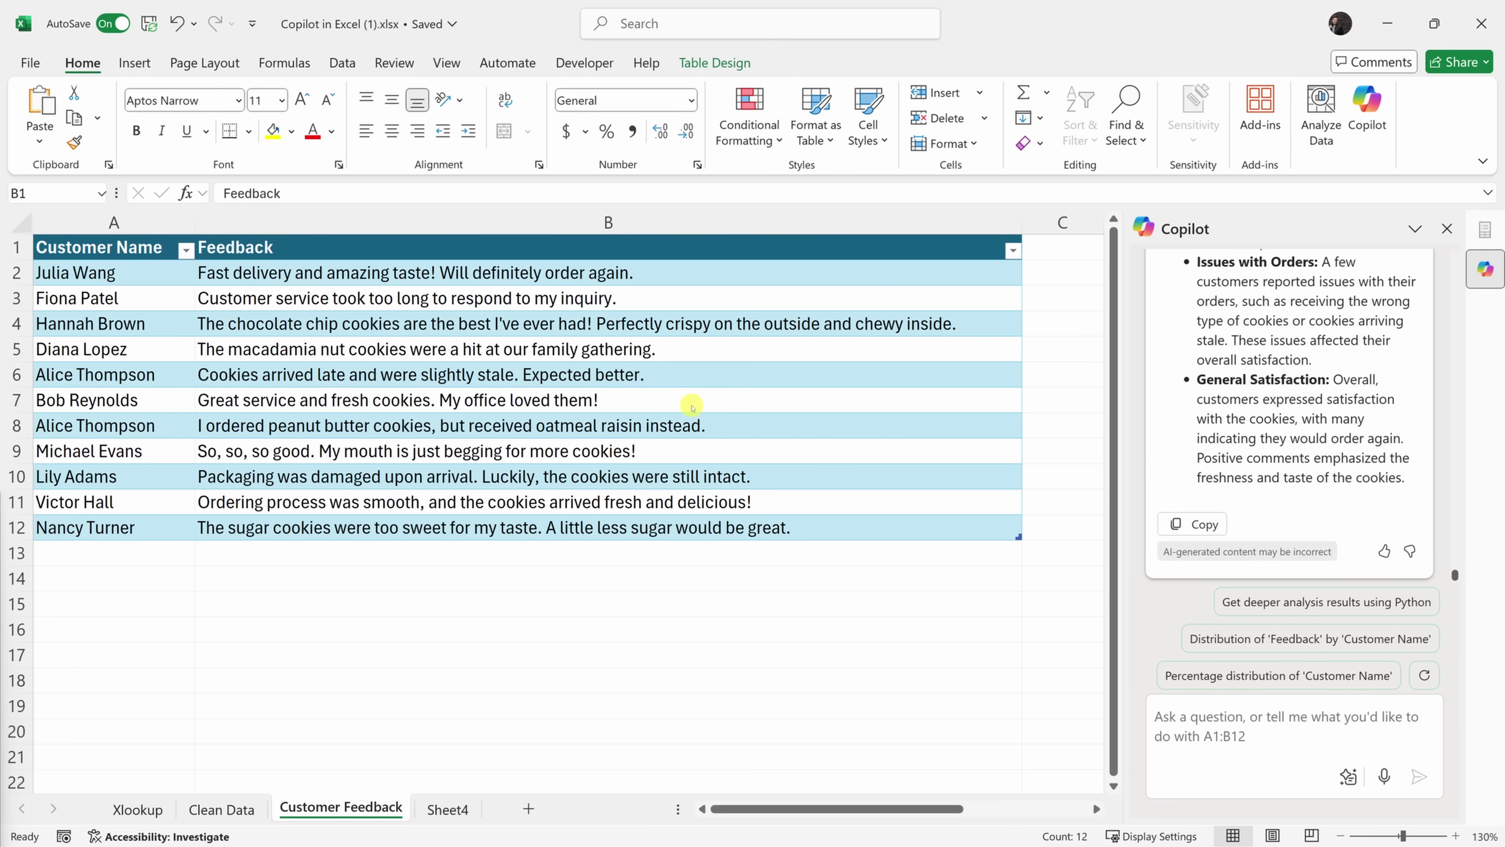
Ask Copilot to "Generate a word cloud using python" from the feedback, start the advanced analysis, and view the word cloud.
left_click(1226, 727)
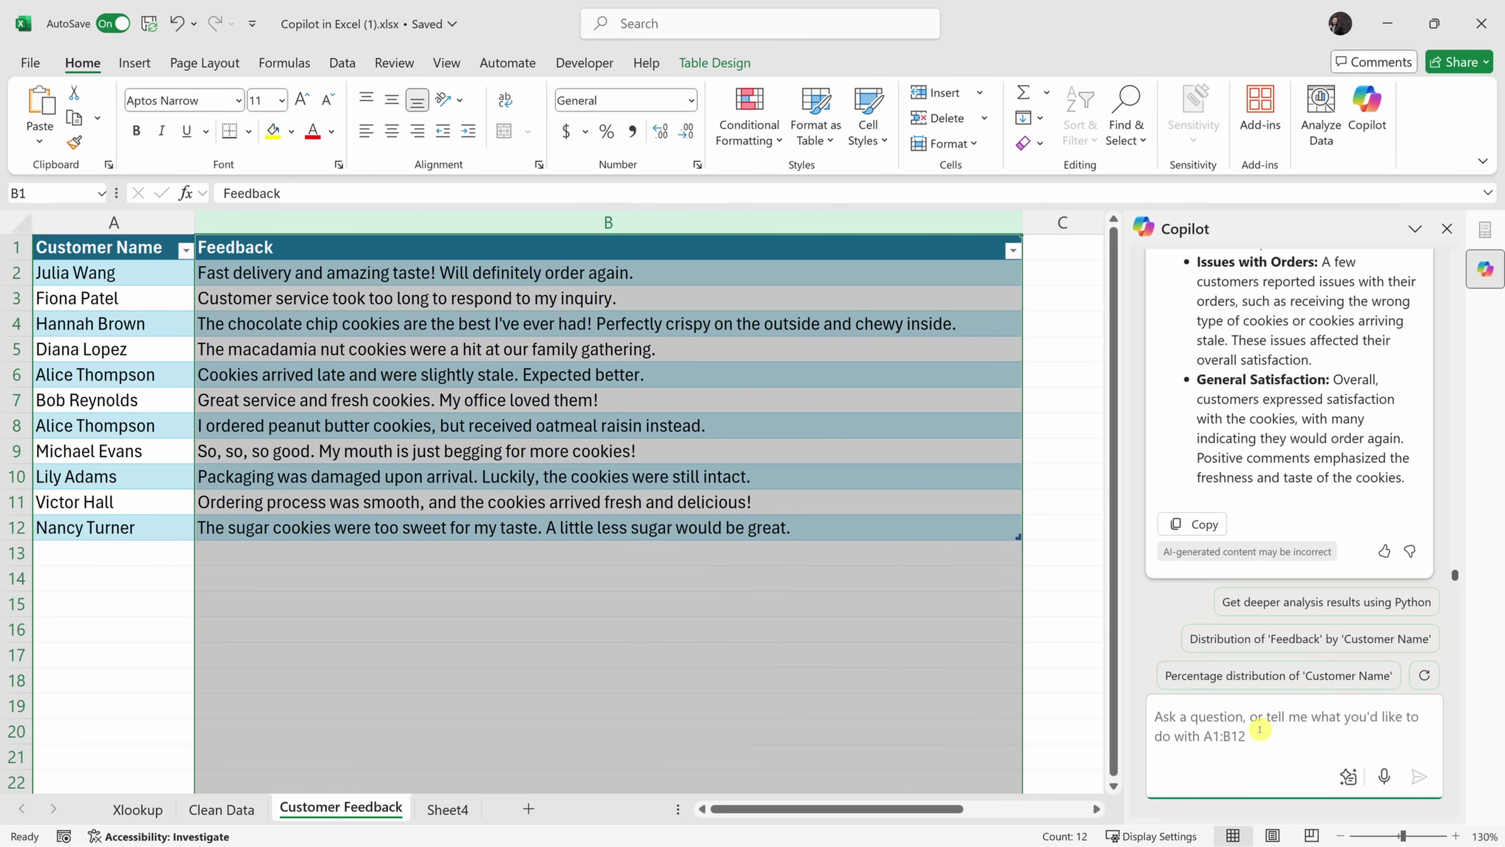
type("Generate a word cloud using python")
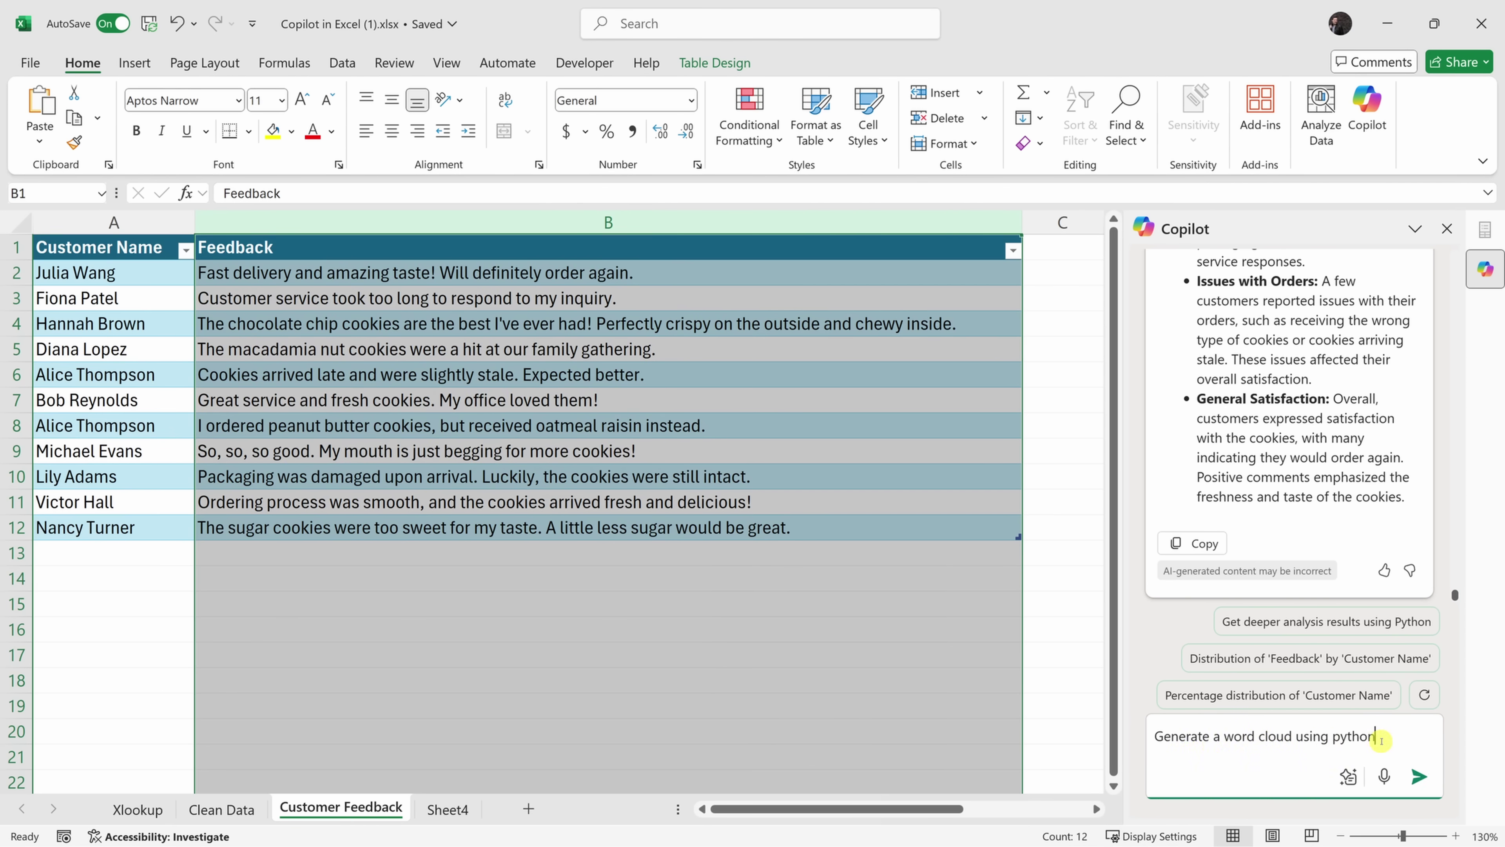
left_click(1418, 776)
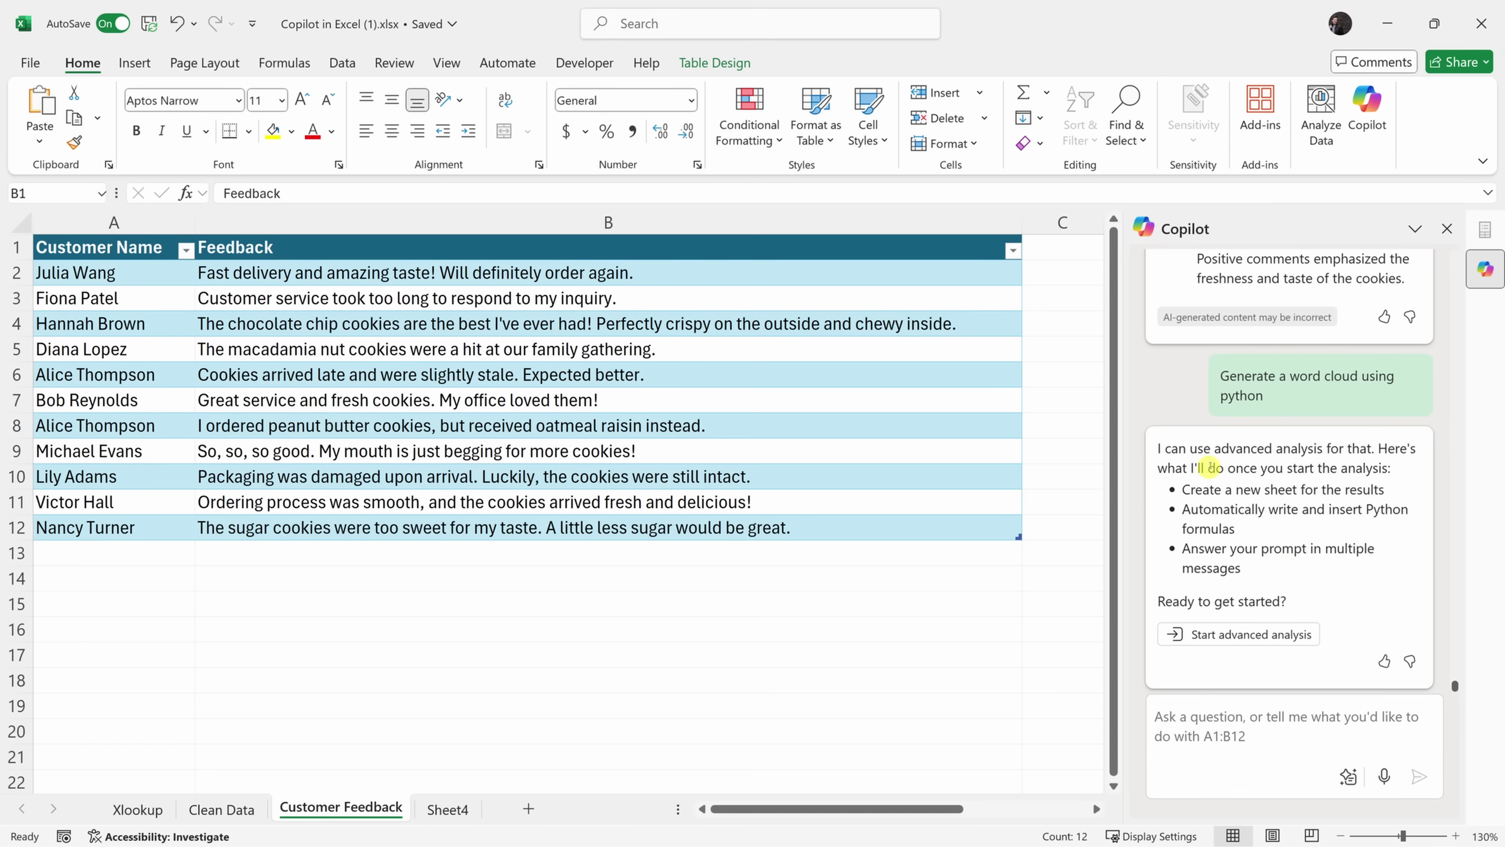
left_click(1215, 635)
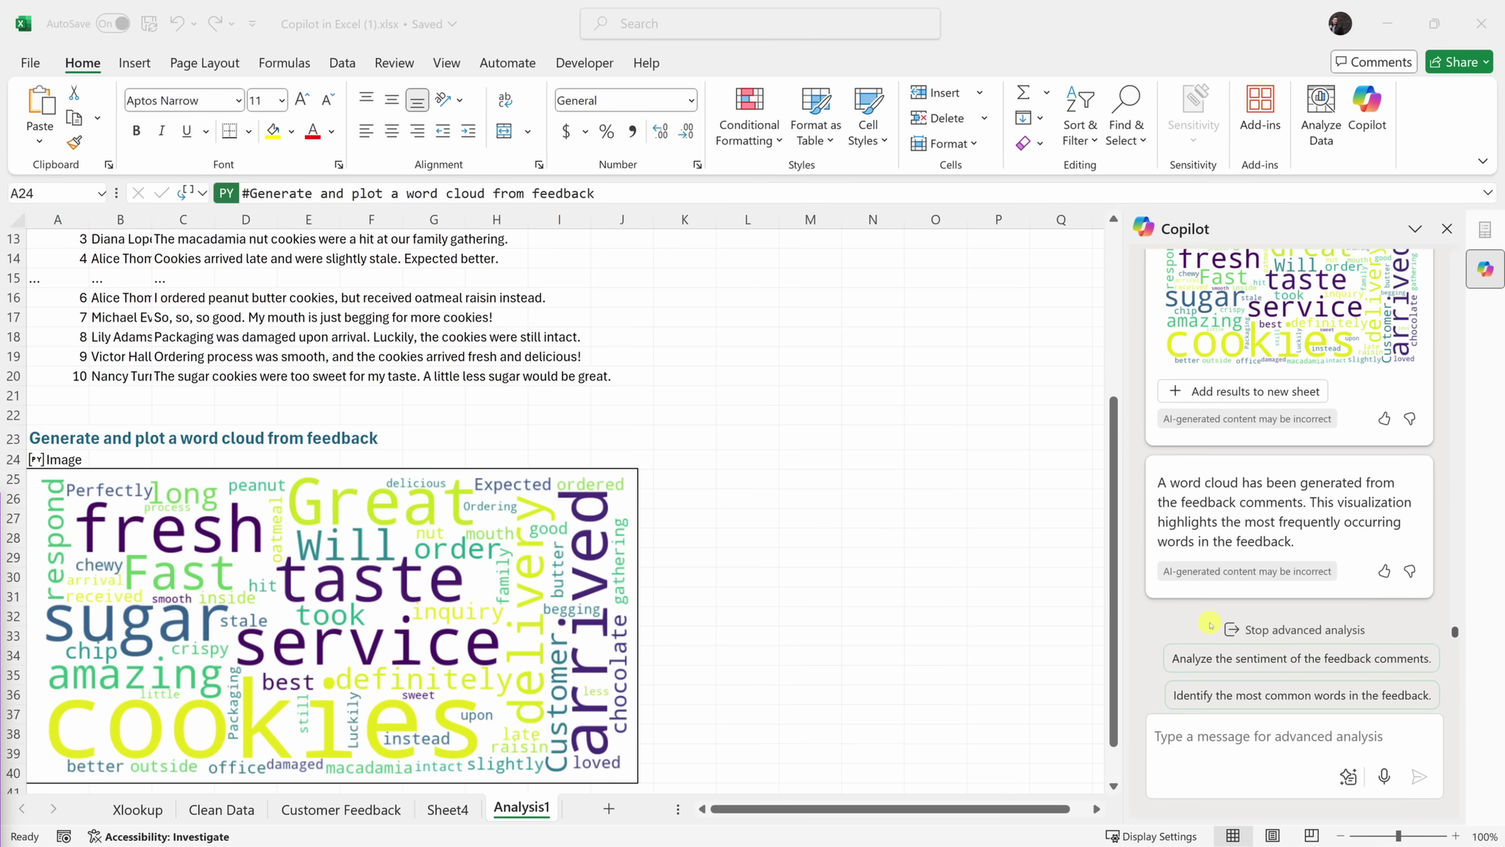
scroll(906, 604, "down", 1)
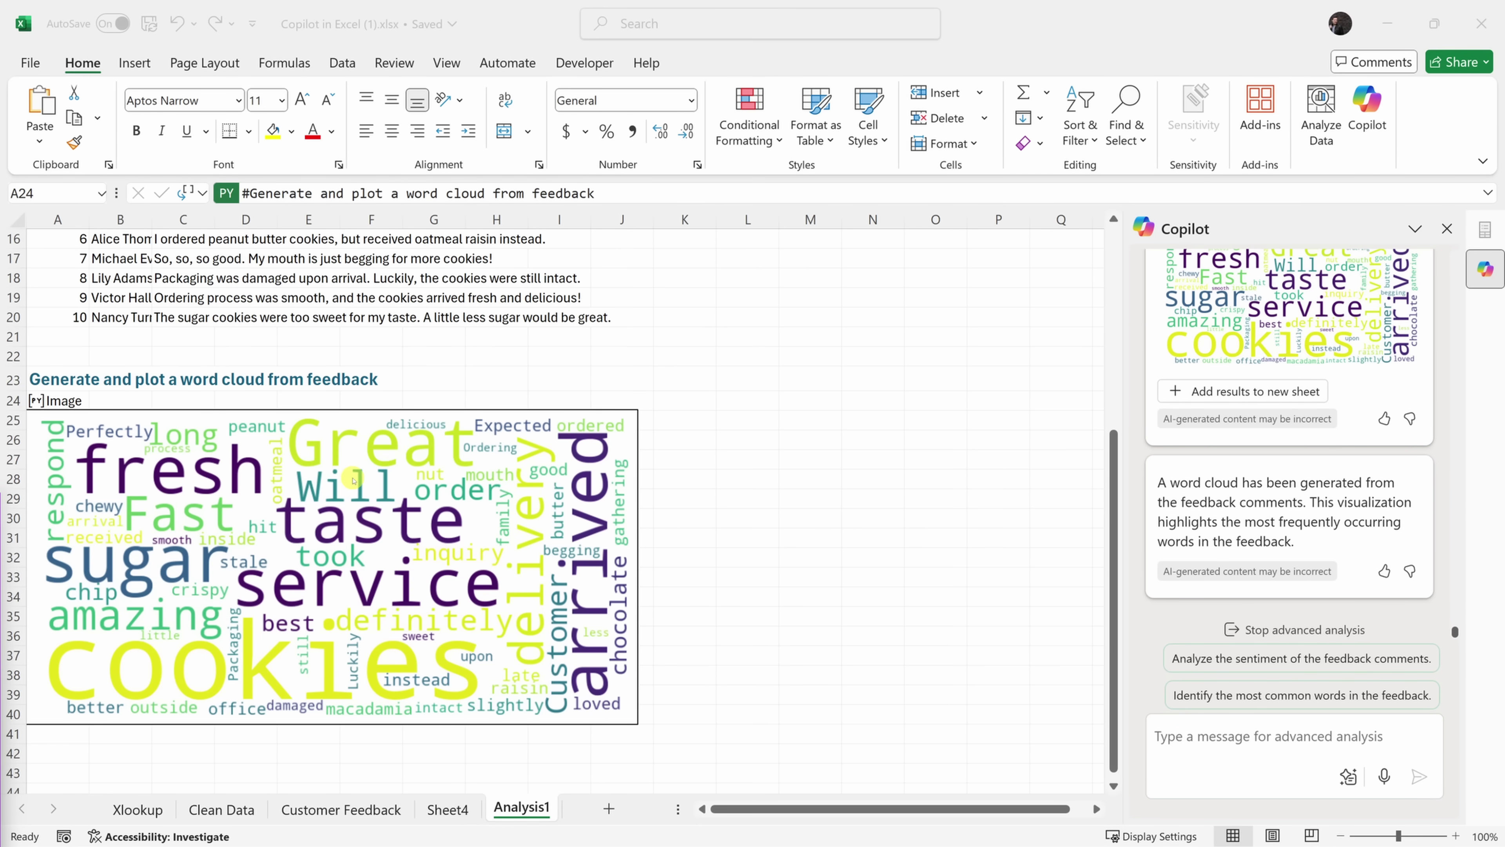
Ask Copilot "Can you analyze the sentiment using python" and run its suggested VADER sentiment analysis on the feedback comments.
left_click(1207, 737)
type("Can you analyze the sentiment using python")
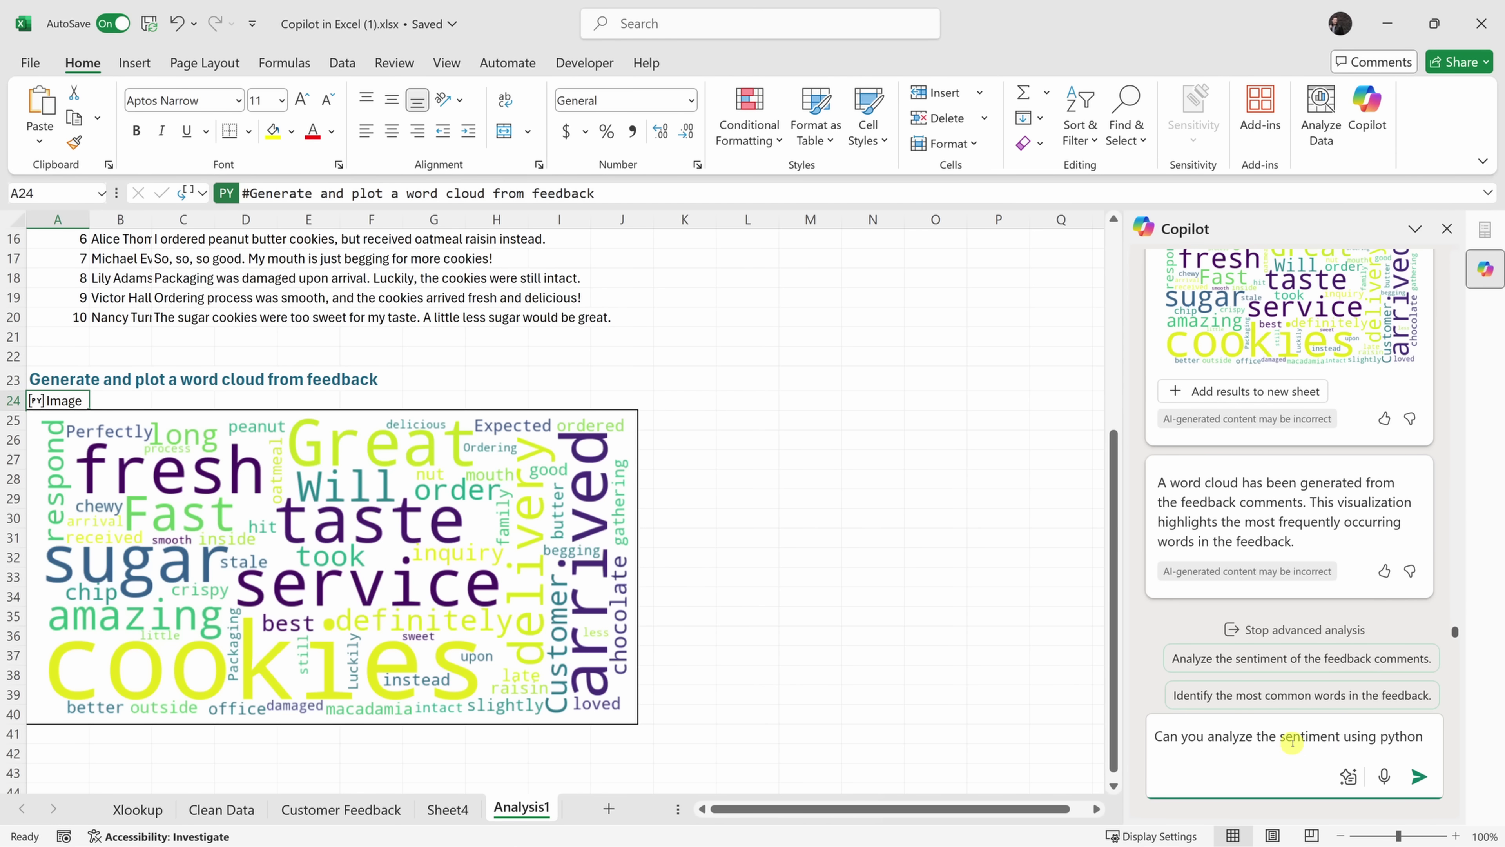
left_click(1419, 778)
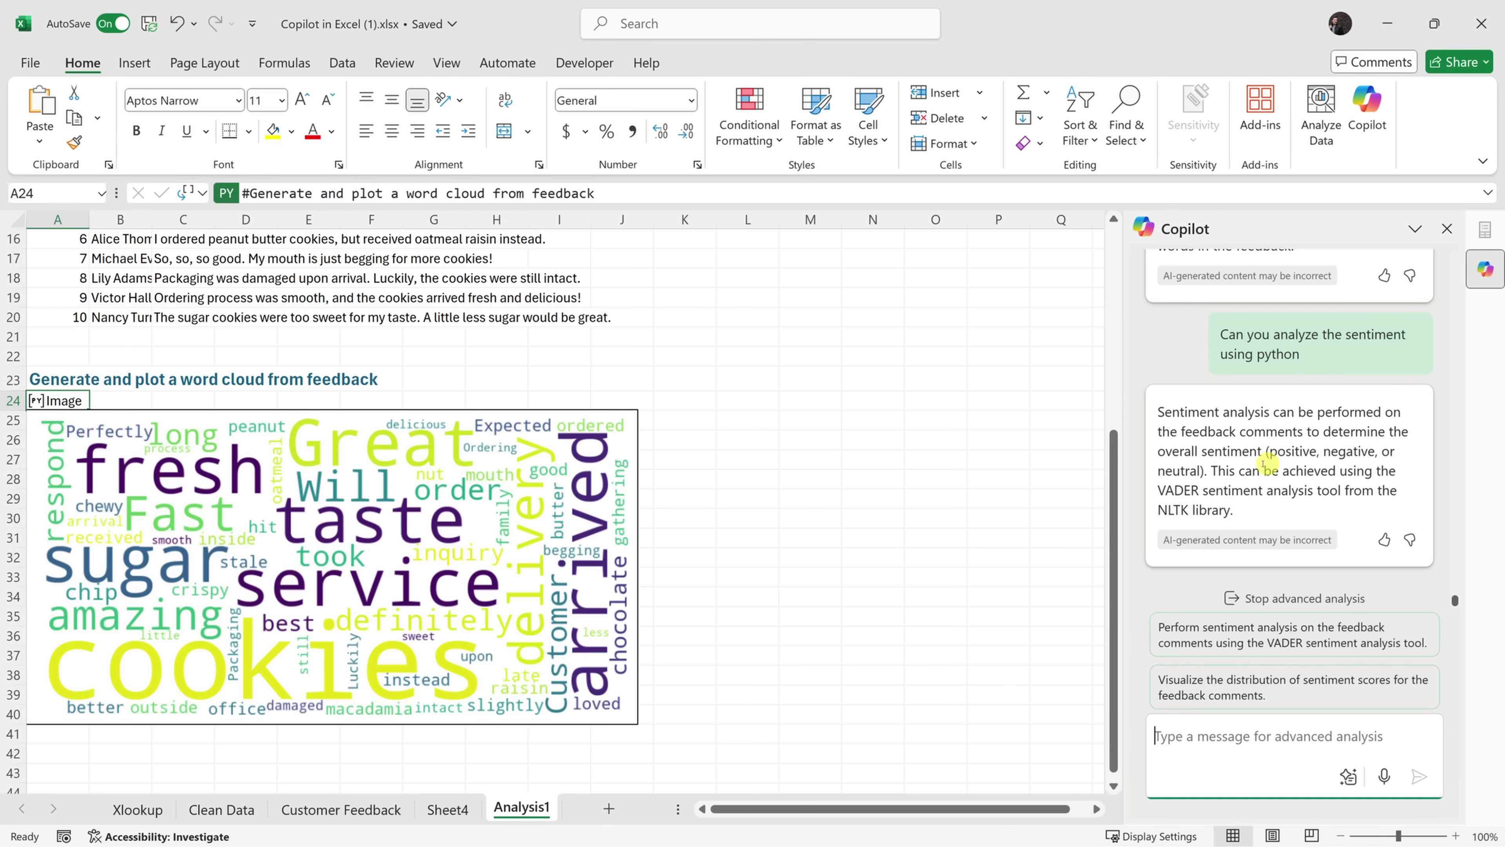
left_click(1236, 641)
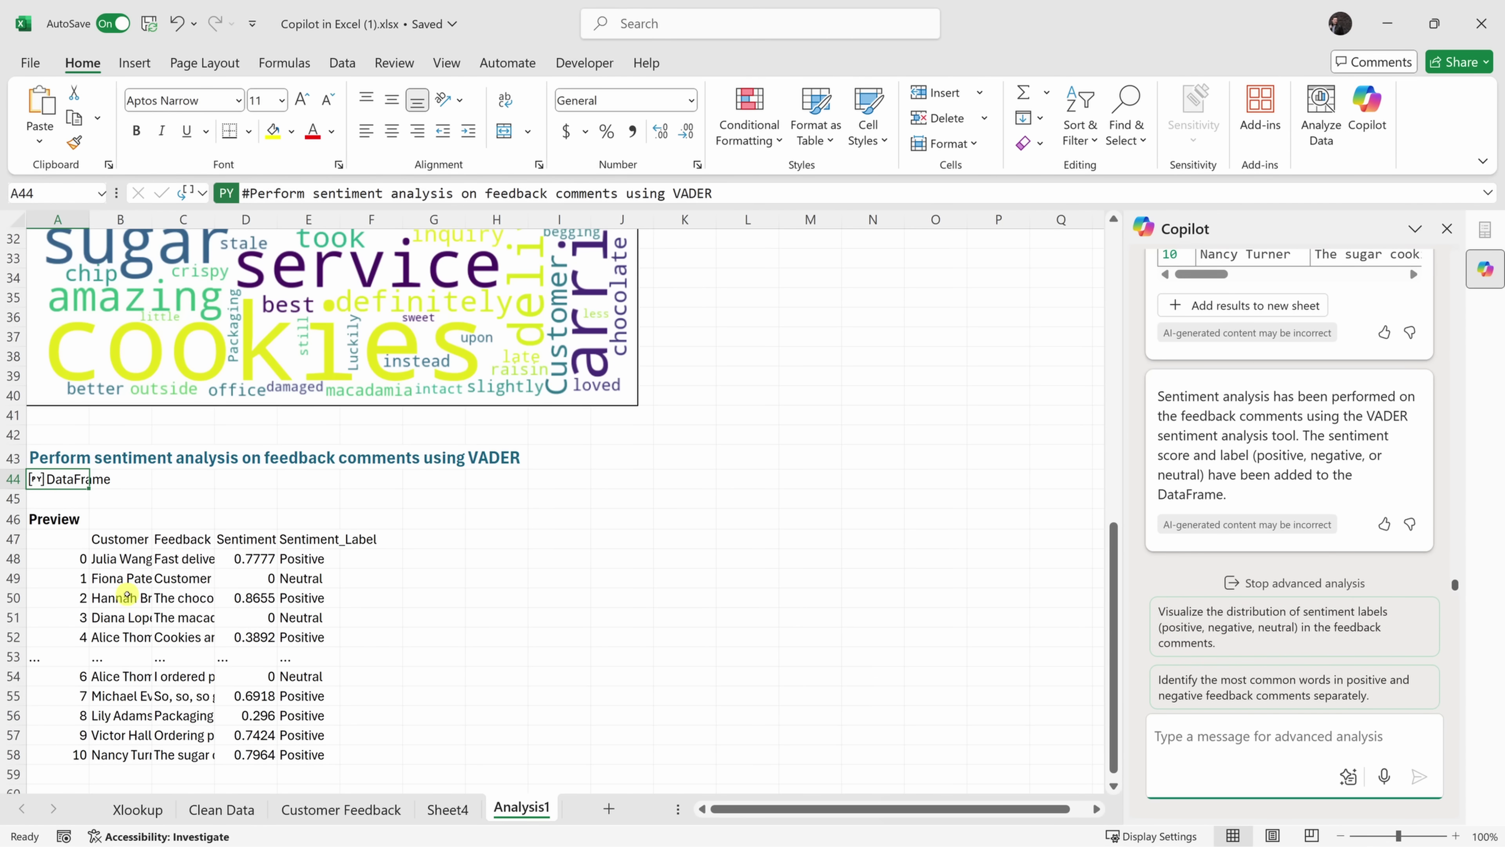
Examine the customer, feedback, sentiment score and sentiment label columns in the VADER analysis preview.
scroll(125, 579, "down", 1)
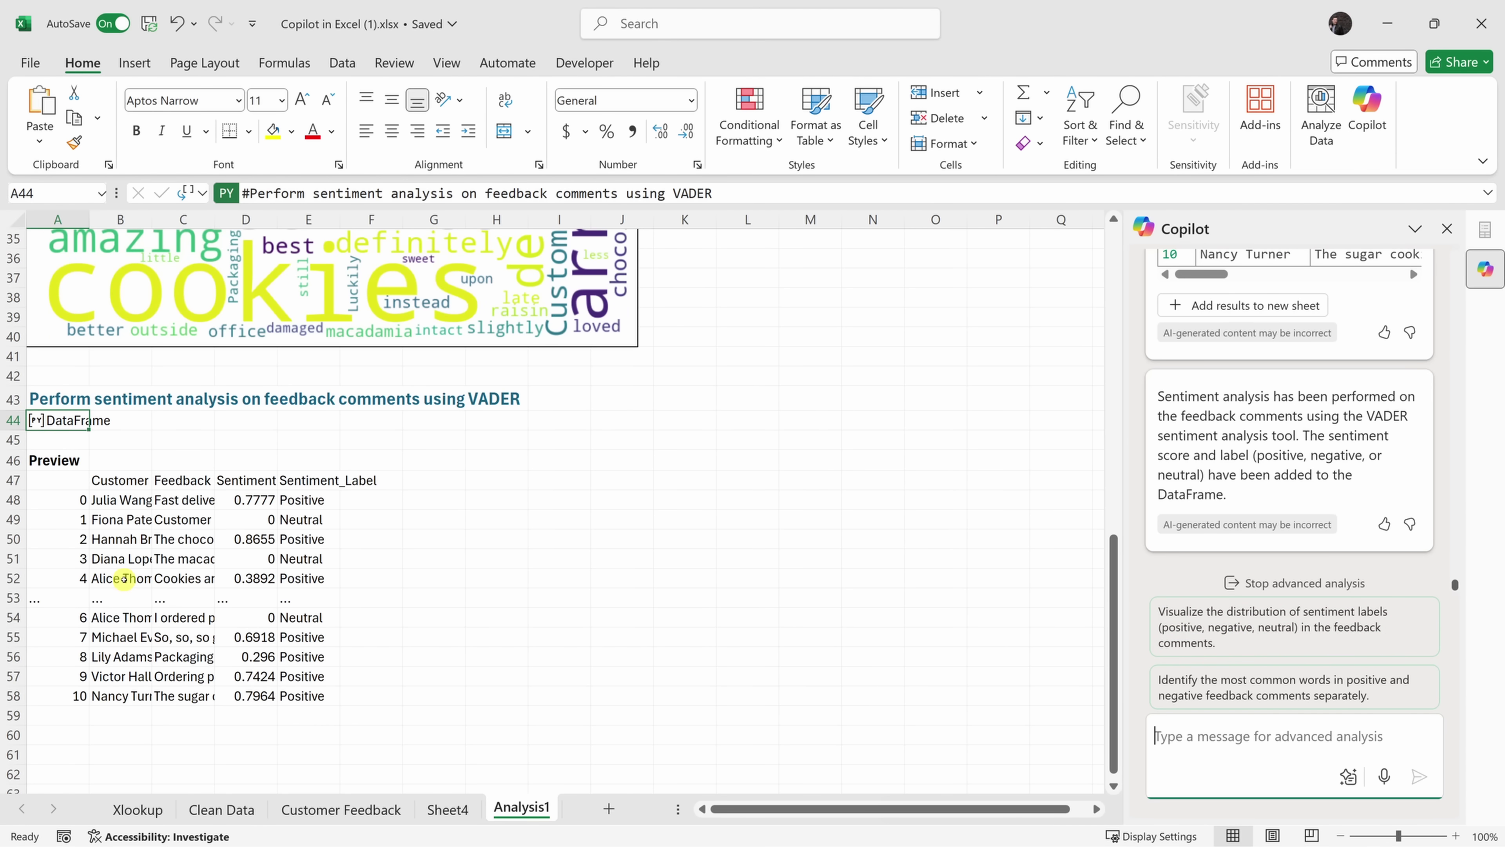
left_click_drag(127, 499, 131, 616)
left_click_drag(184, 500, 189, 560)
left_click(256, 501)
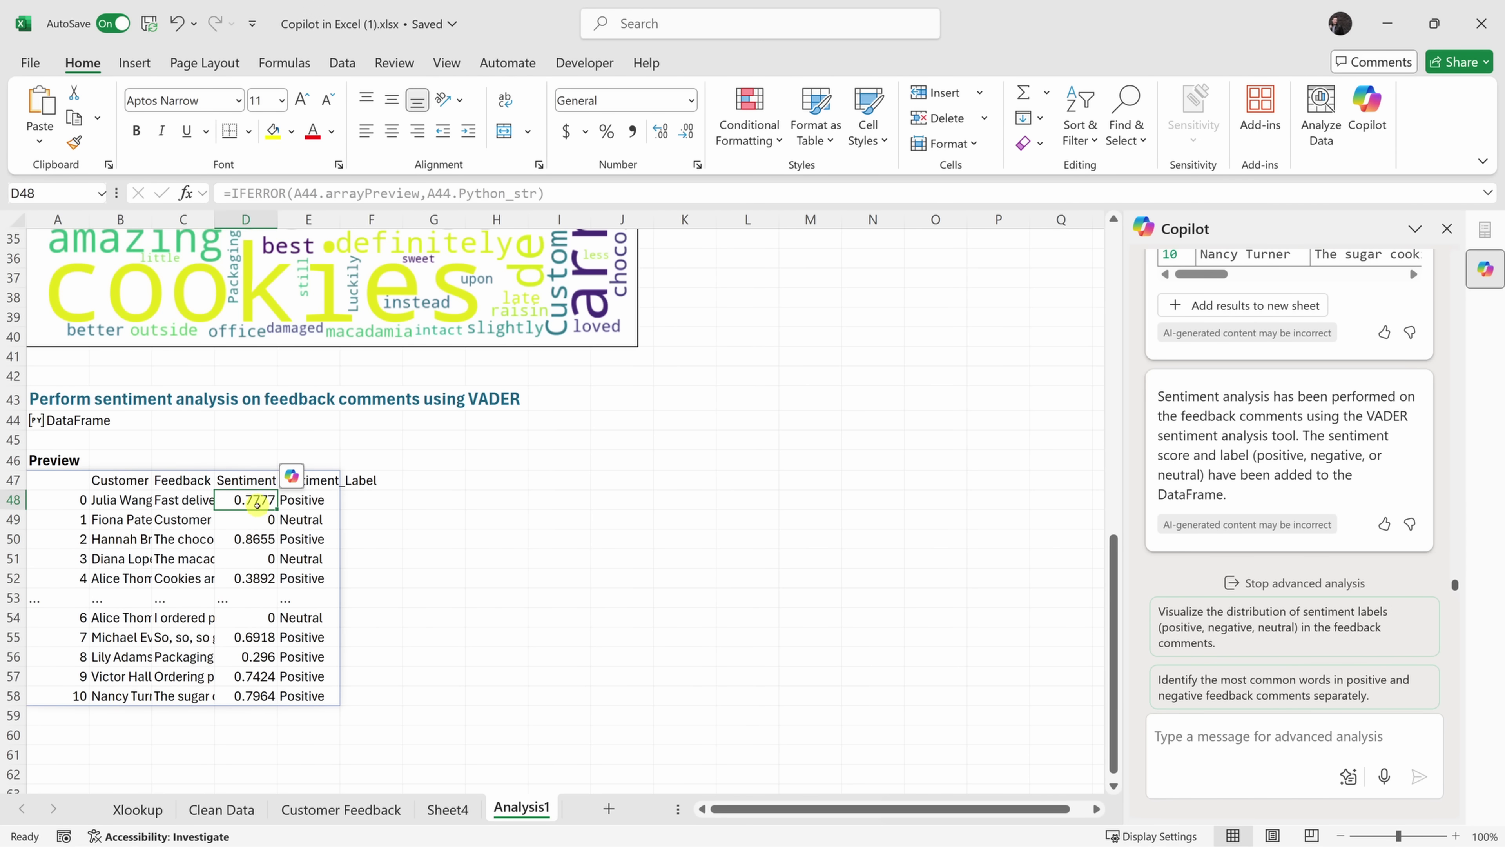
left_click(319, 503)
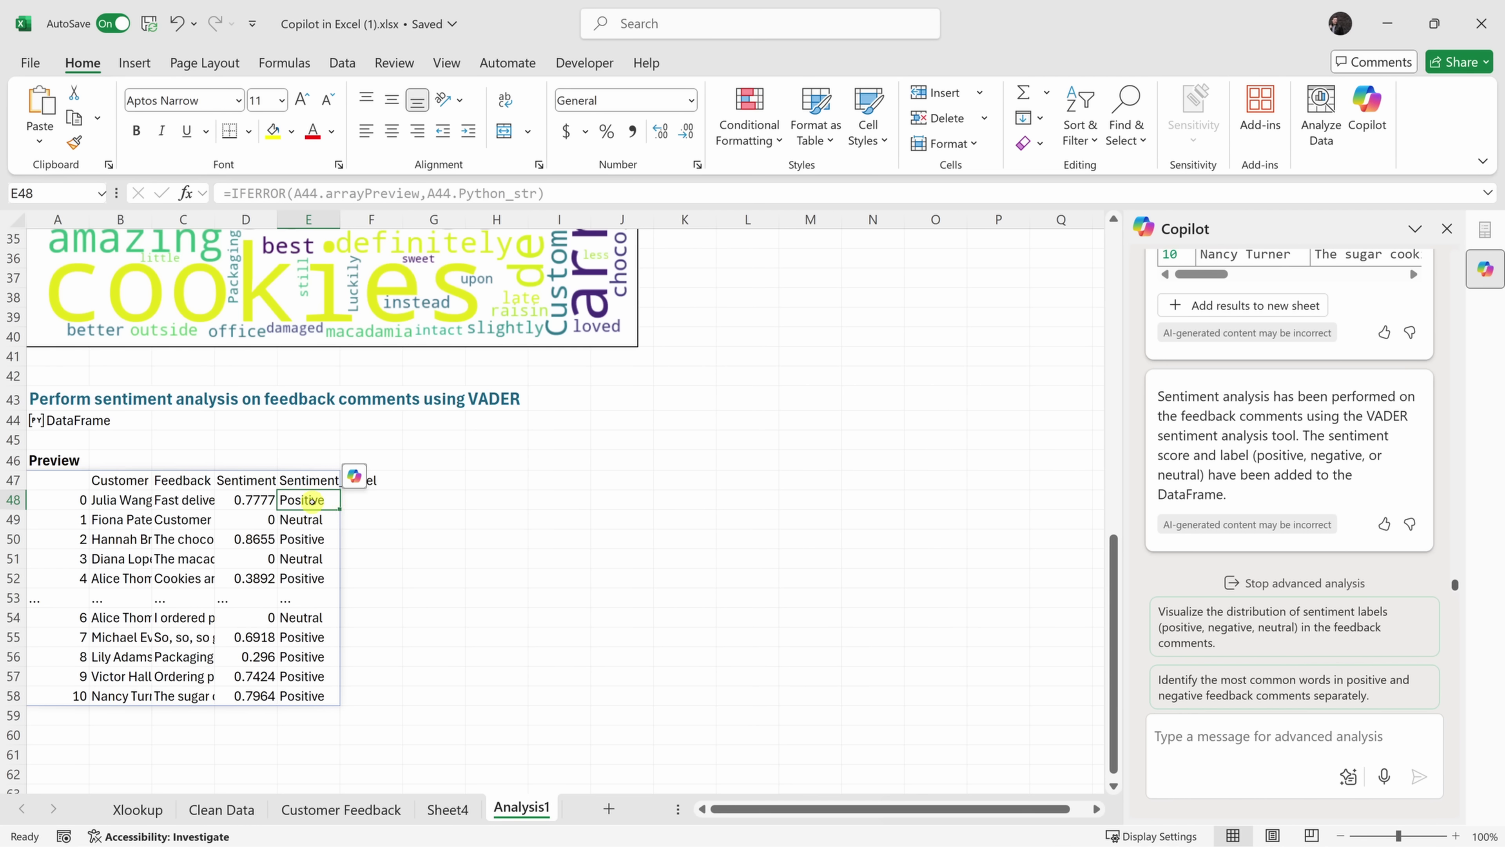
left_click(312, 520)
left_click(312, 540)
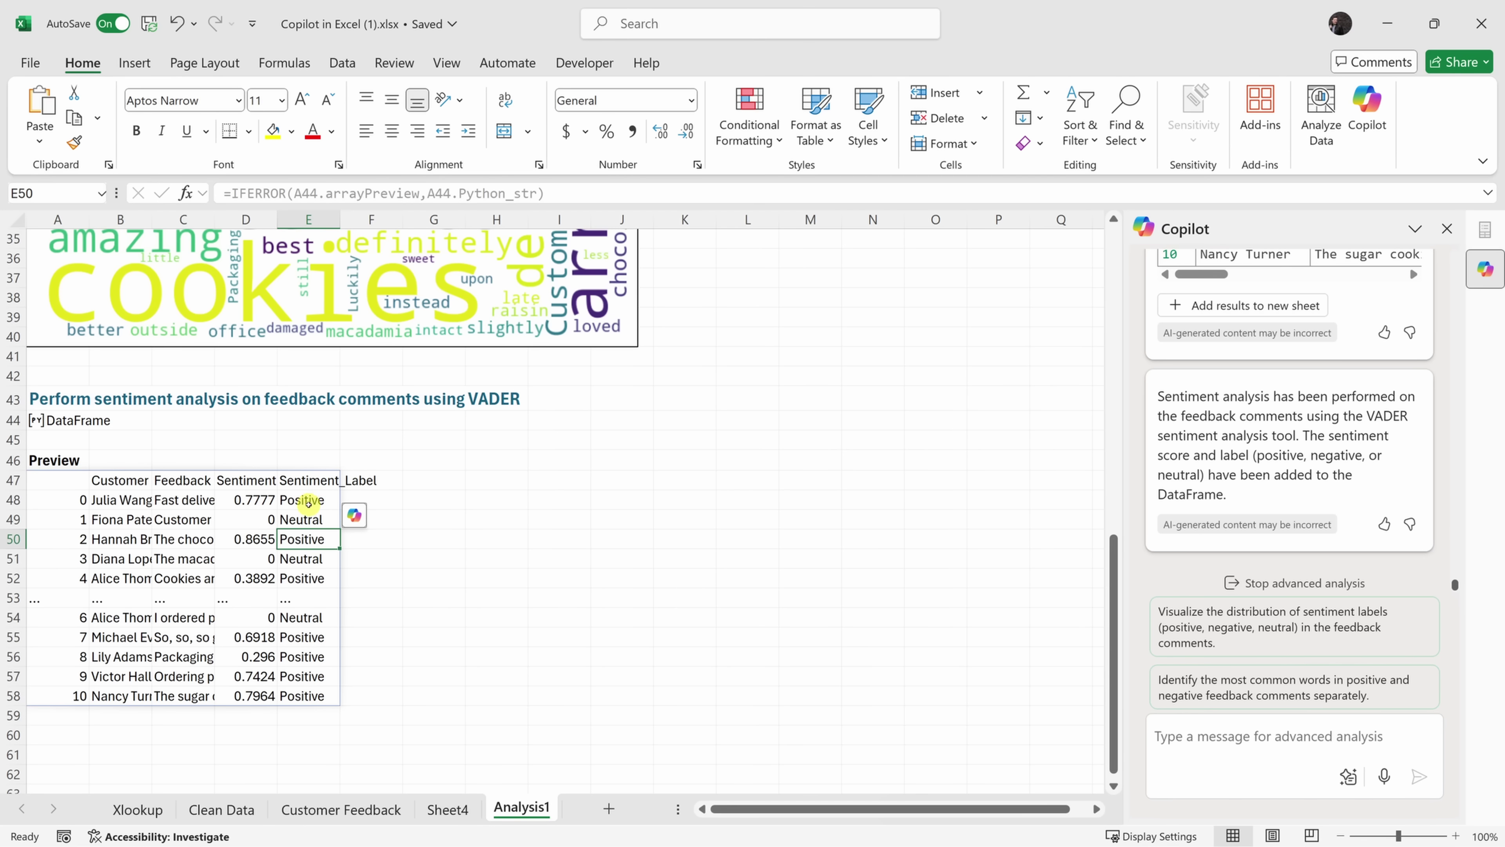
Widen column C of the sentiment preview to make the feedback readable and compare the comments with their scores and labels.
left_click(187, 518)
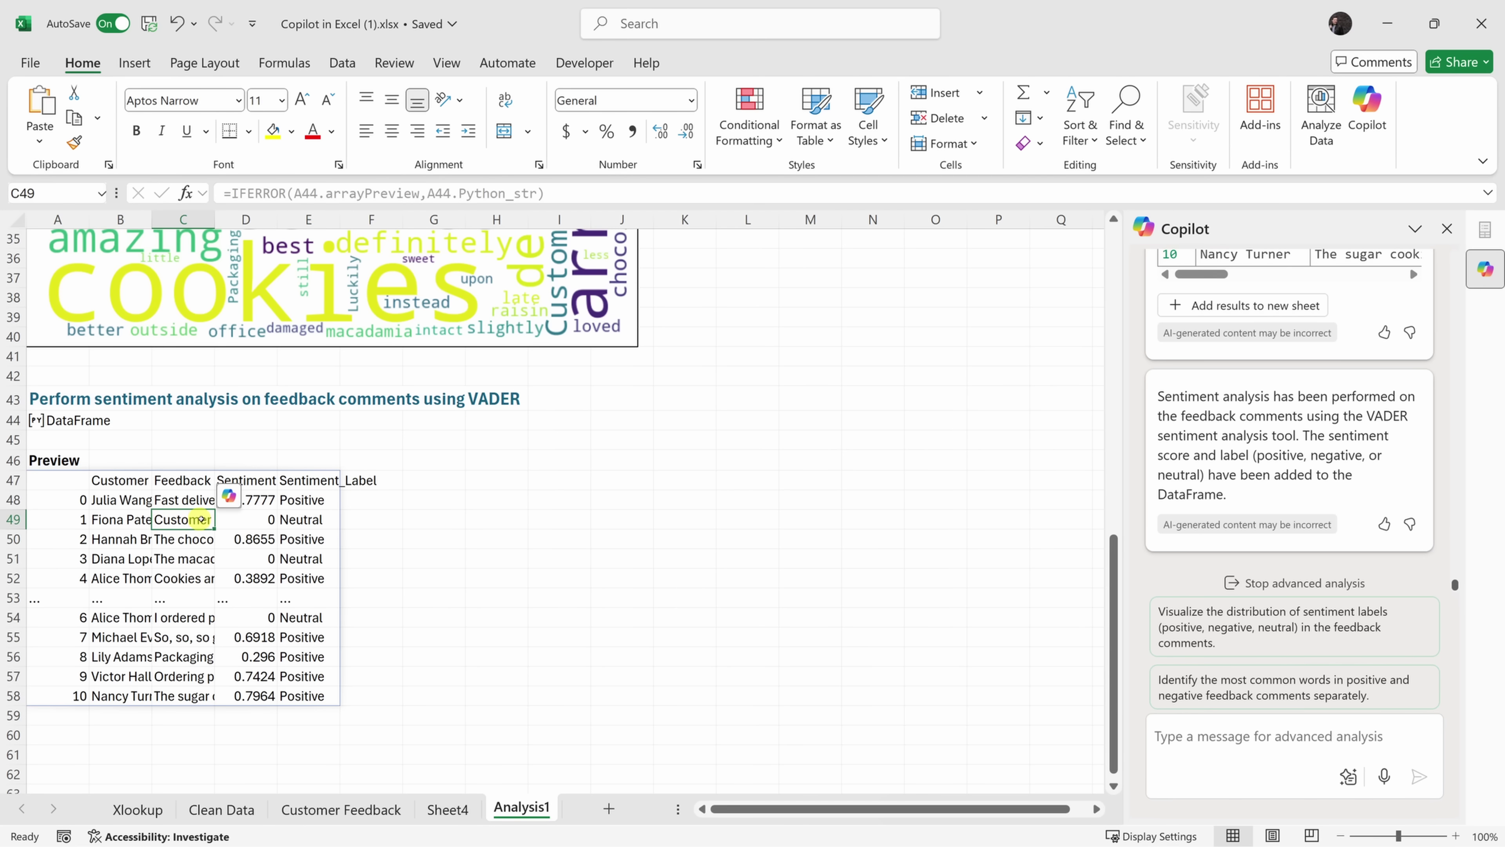
left_click_drag(214, 219, 594, 218)
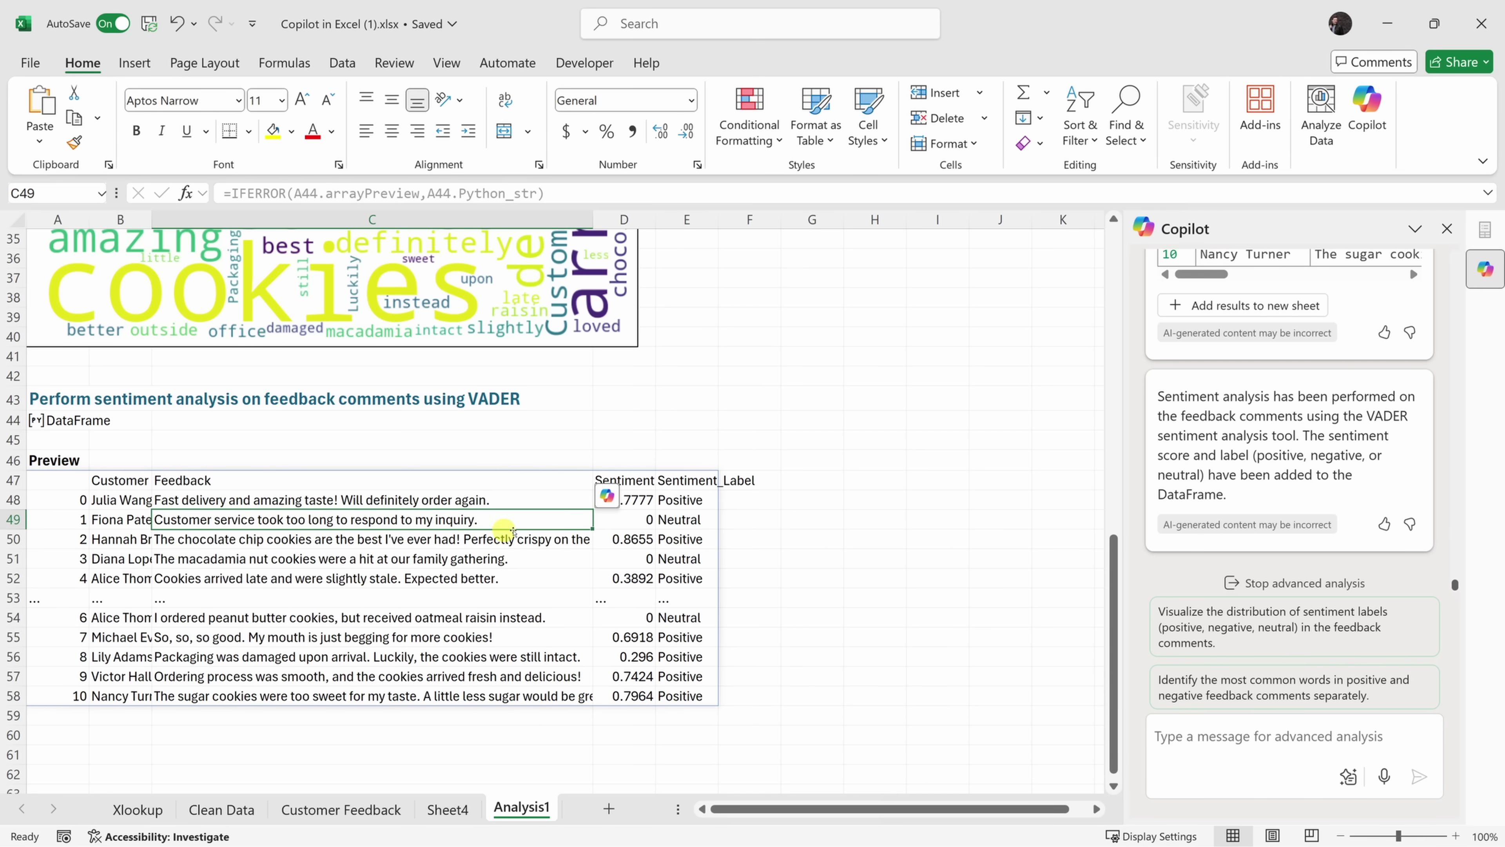
left_click(699, 520)
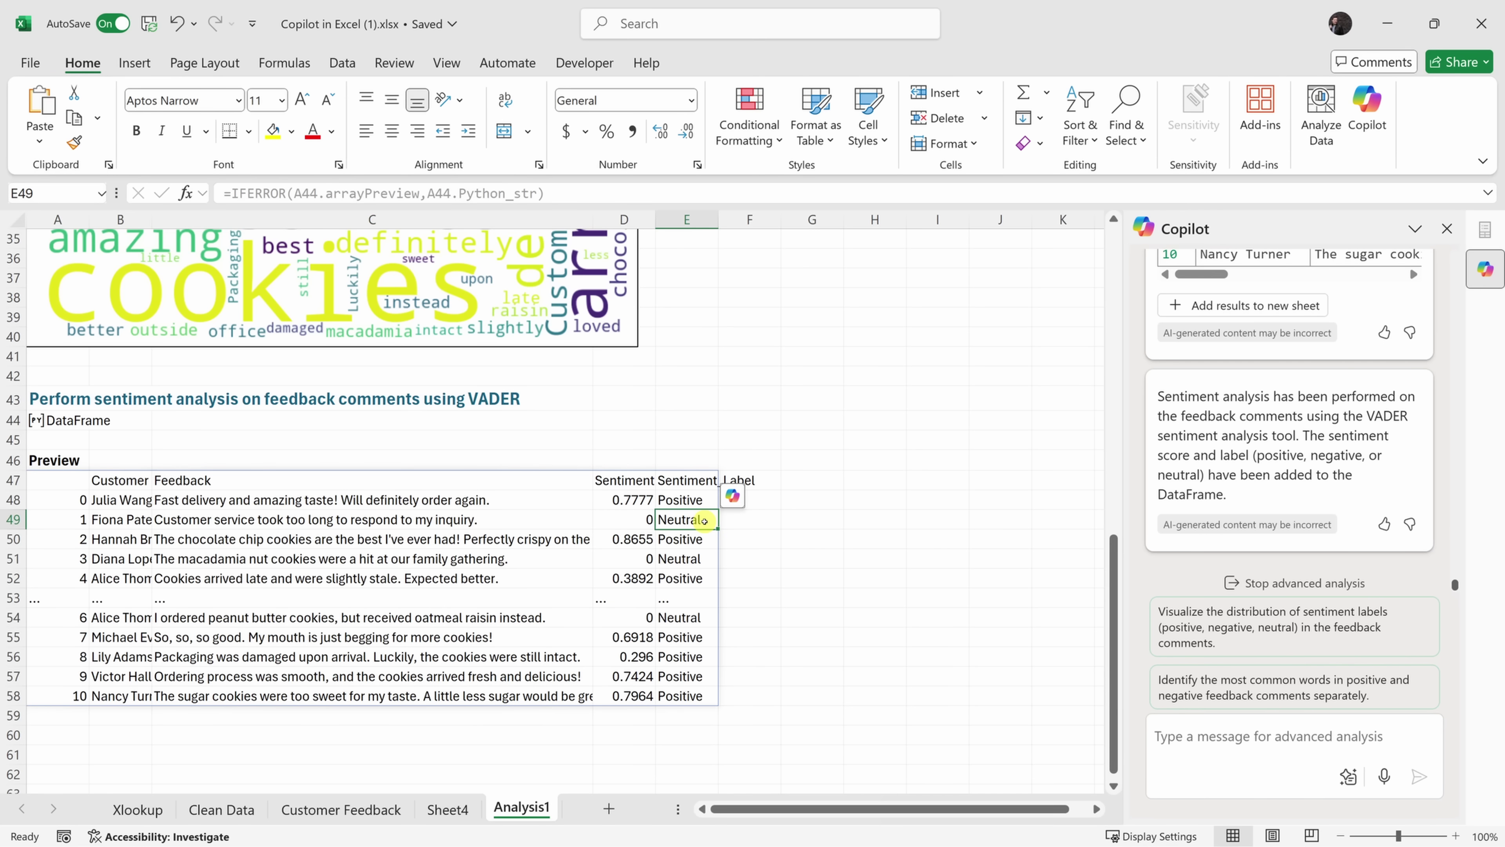
left_click_drag(704, 512, 649, 697)
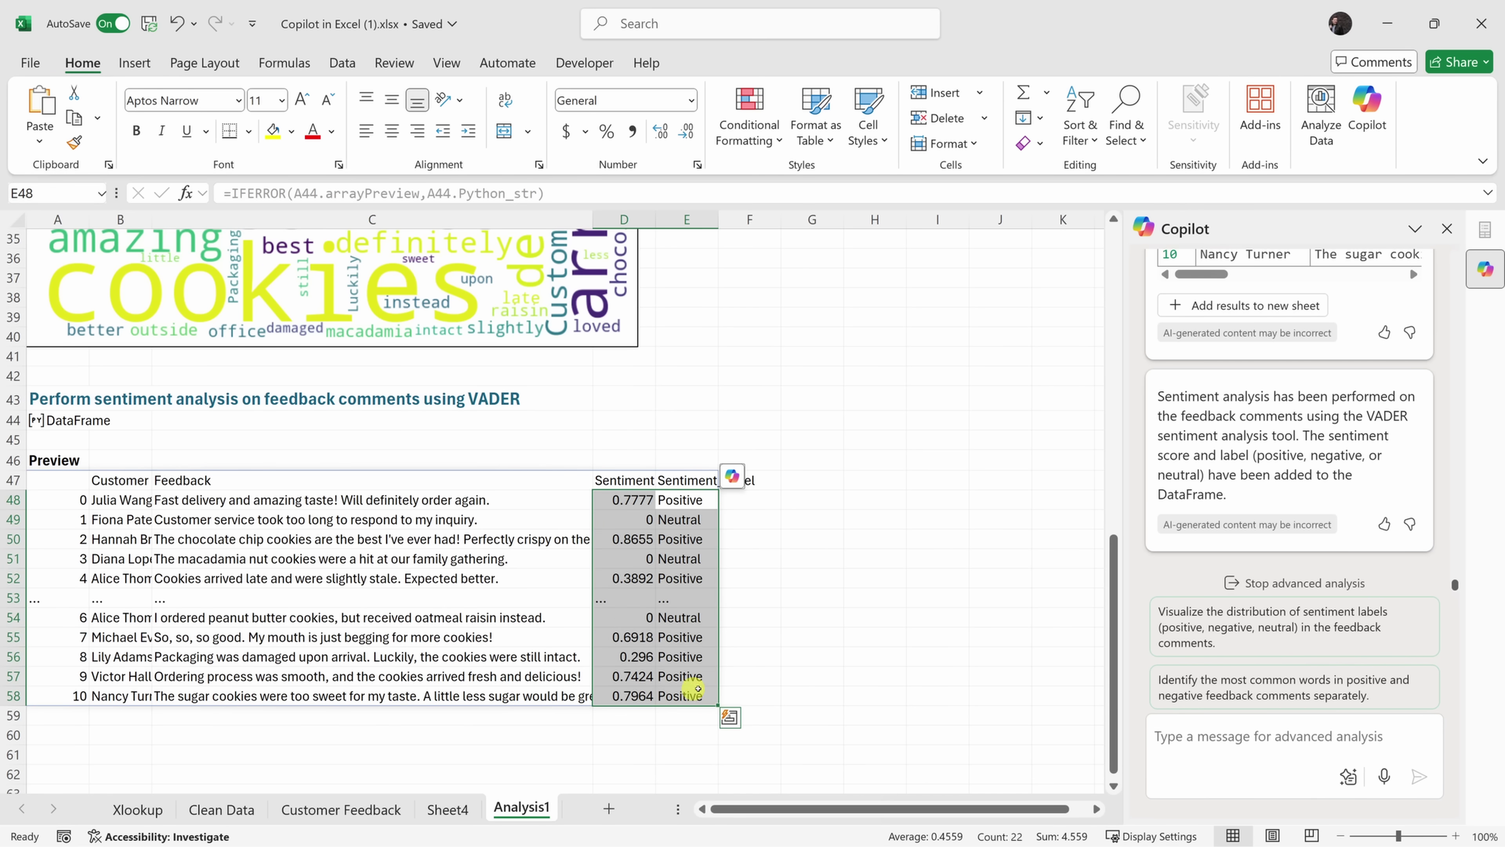
left_click(698, 692)
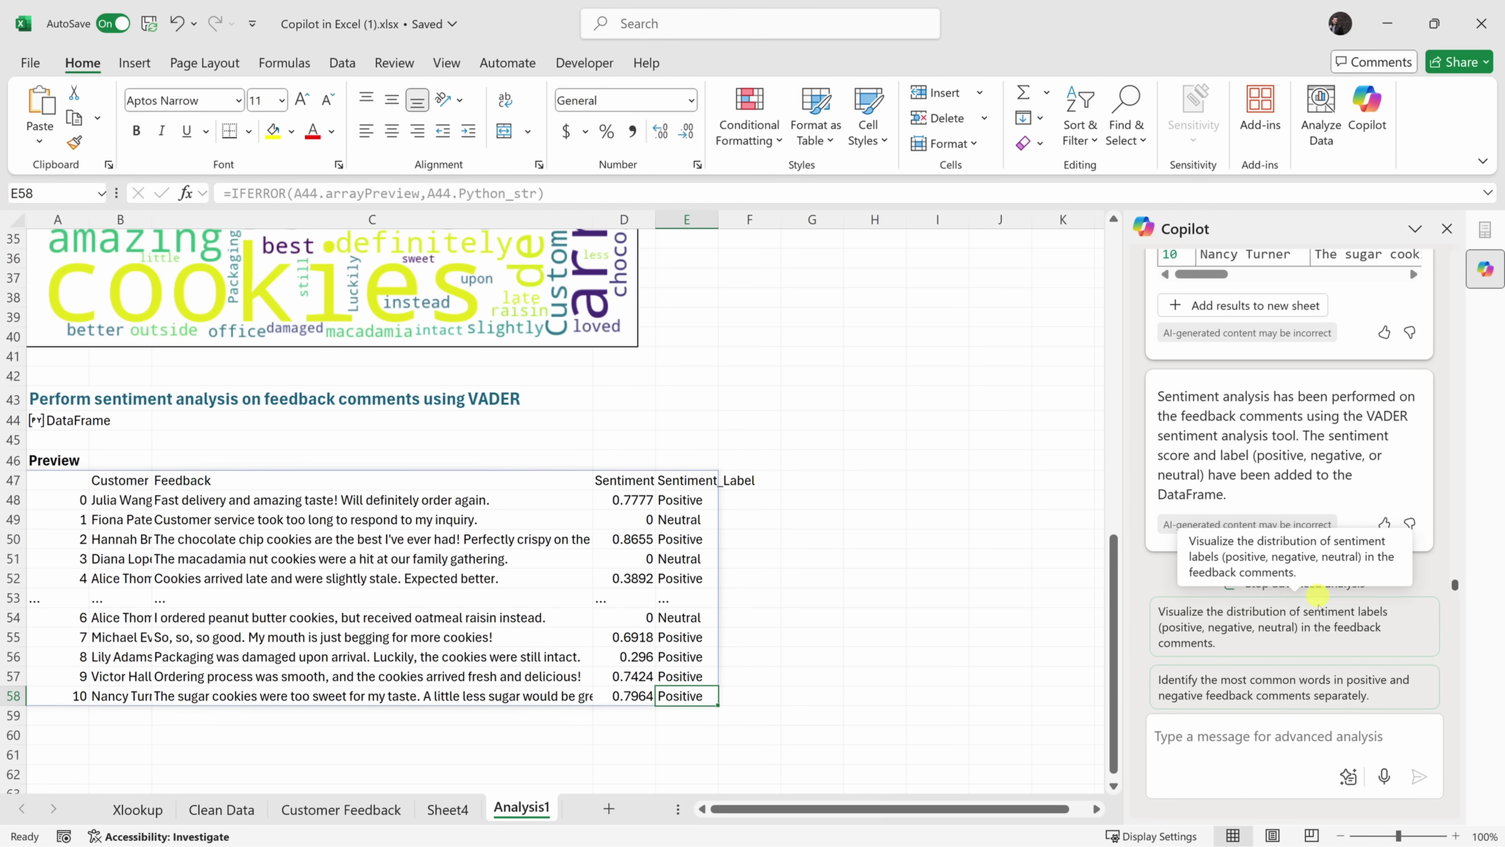
Stop Copilot's advanced analysis and return to the Clean Data sheet.
left_click(1282, 581)
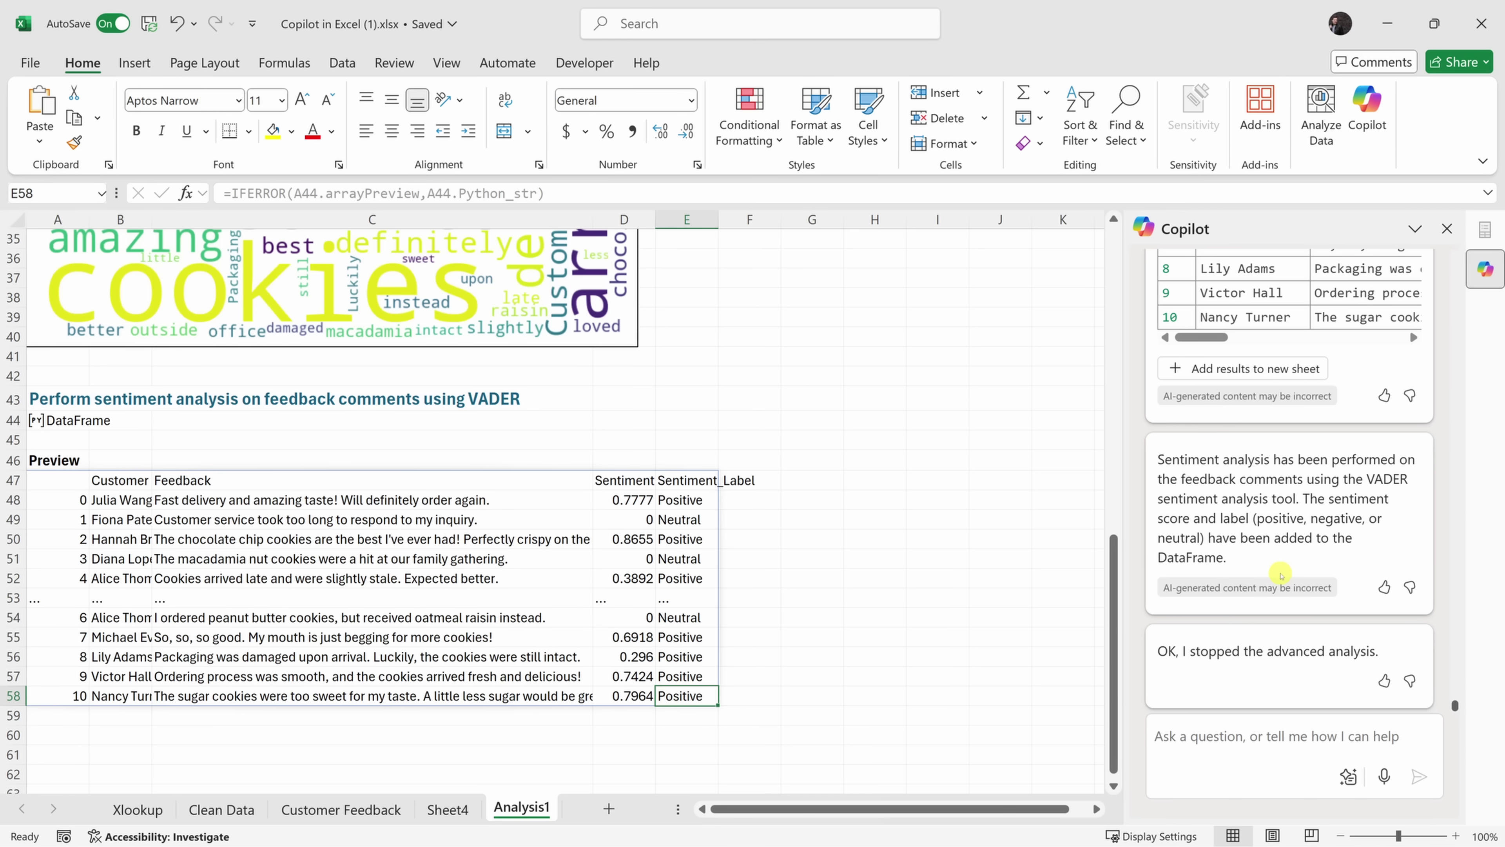
left_click(222, 810)
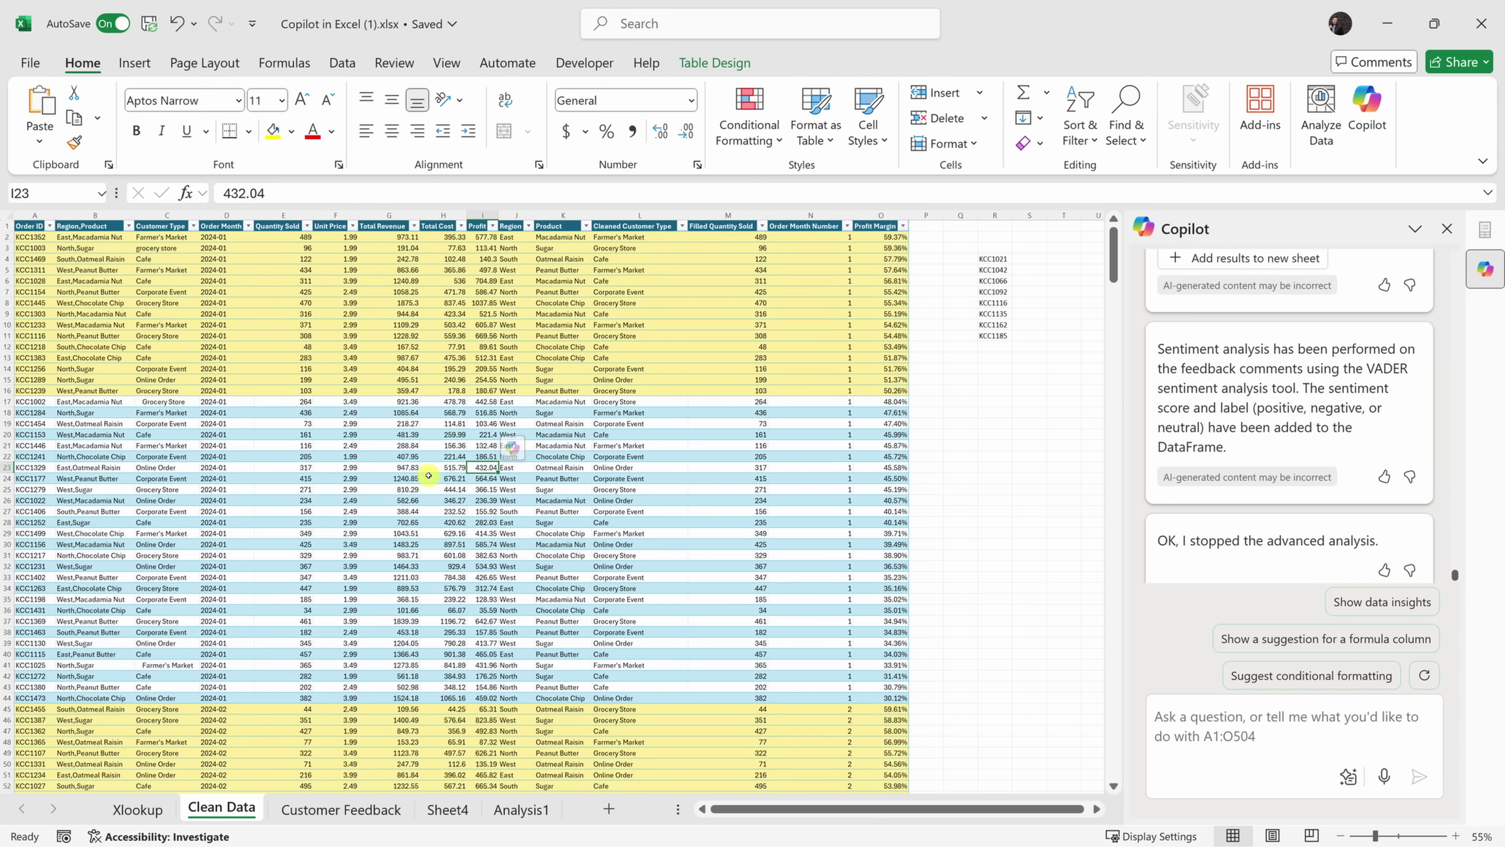
Ask Copilot "Build a dashboard with charts that help me understand this data using python" for the Clean Data table and start its advanced analysis.
left_click(409, 402)
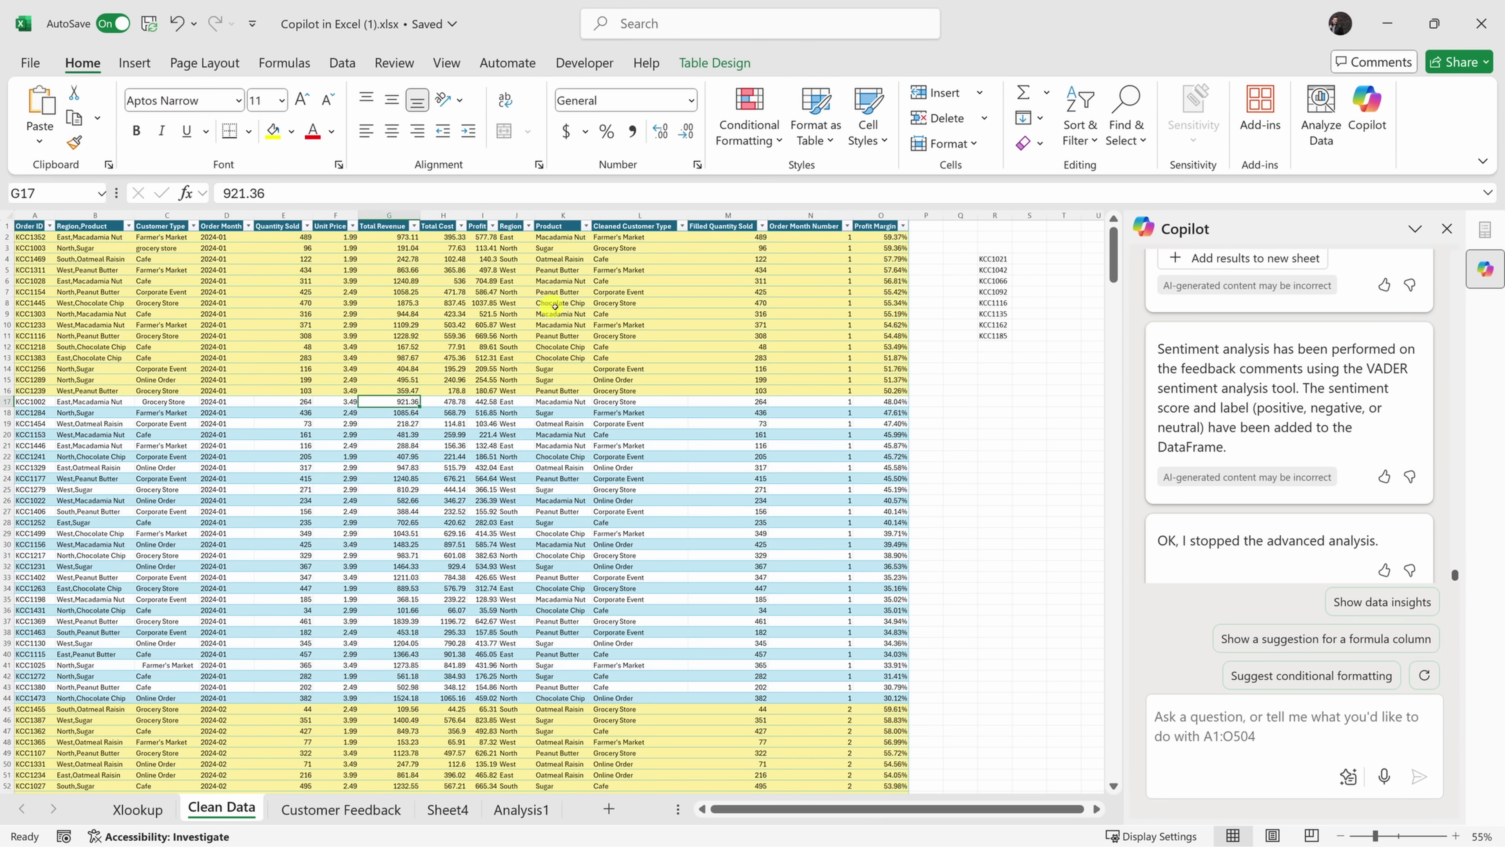
left_click(1250, 736)
type("Build a dashboard with charts that help me understand this data using python")
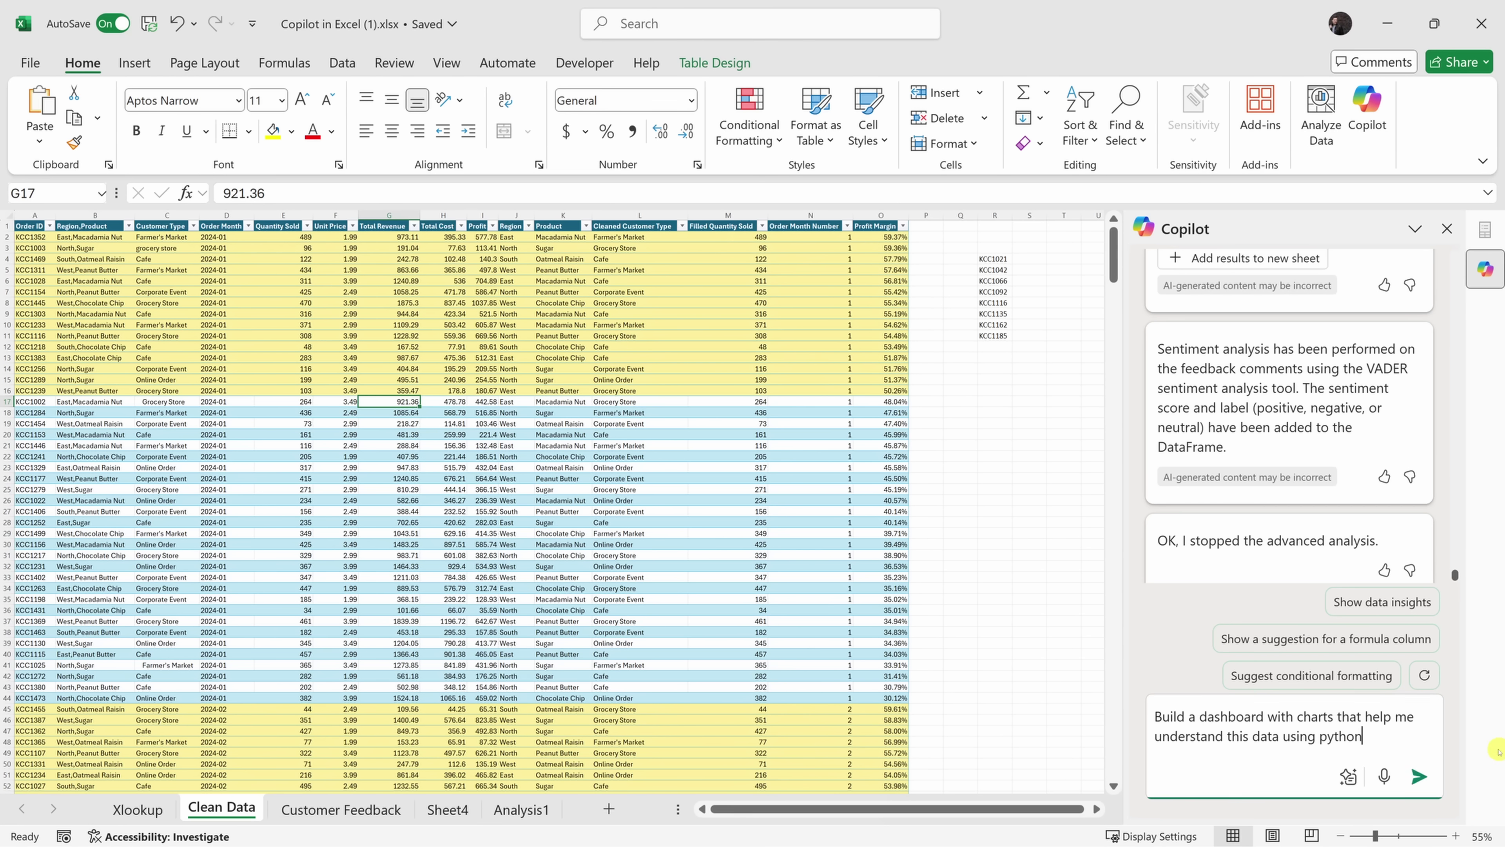
left_click(1418, 774)
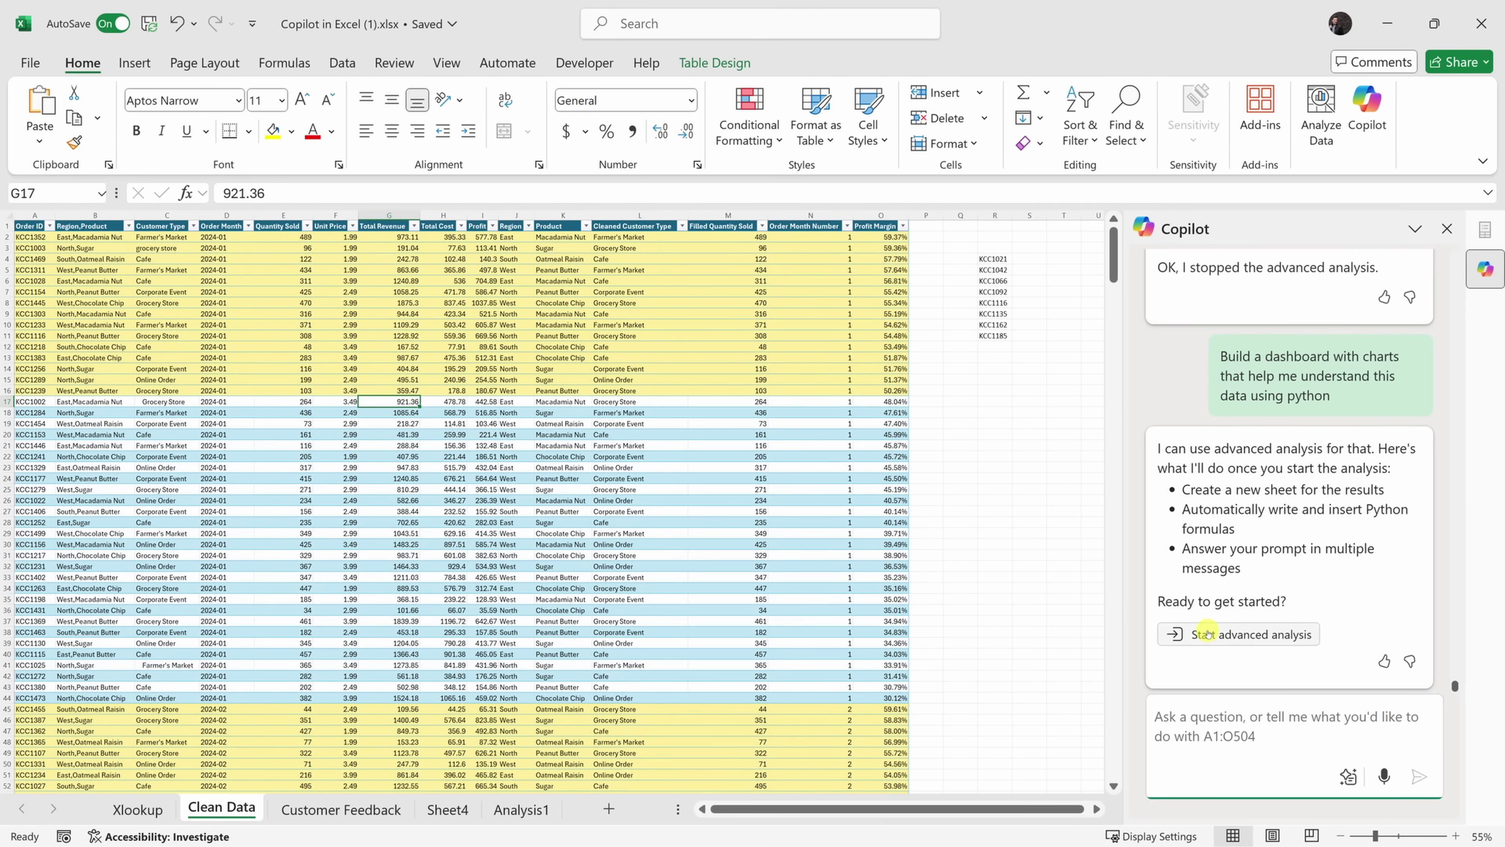
left_click(1228, 633)
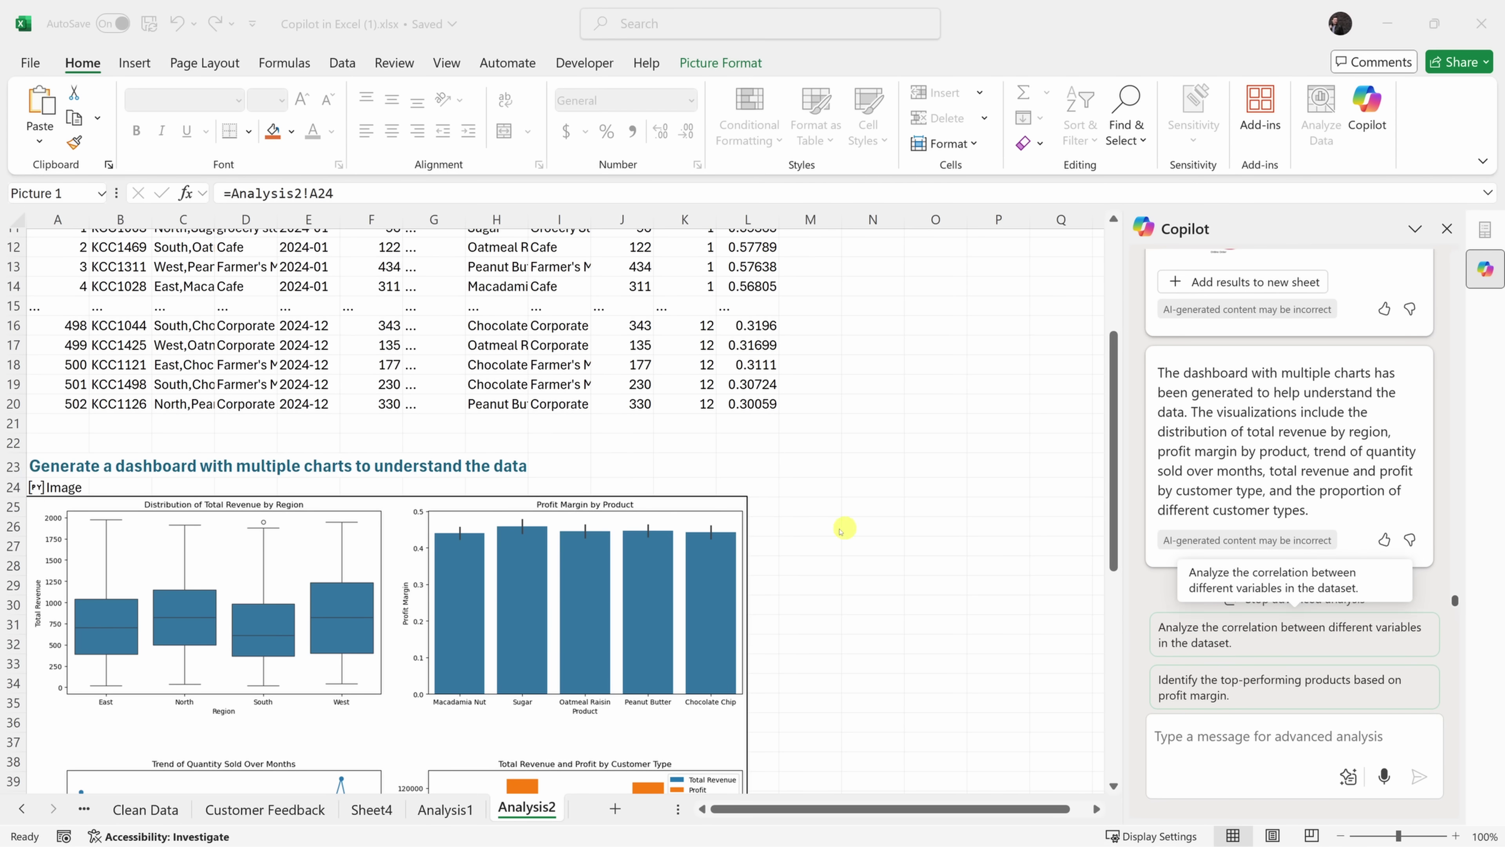
Examine the analysis sheet's data preview and the dashboard charts on revenue, profit margin, quantity trend and customer types.
scroll(818, 523, "up", 4)
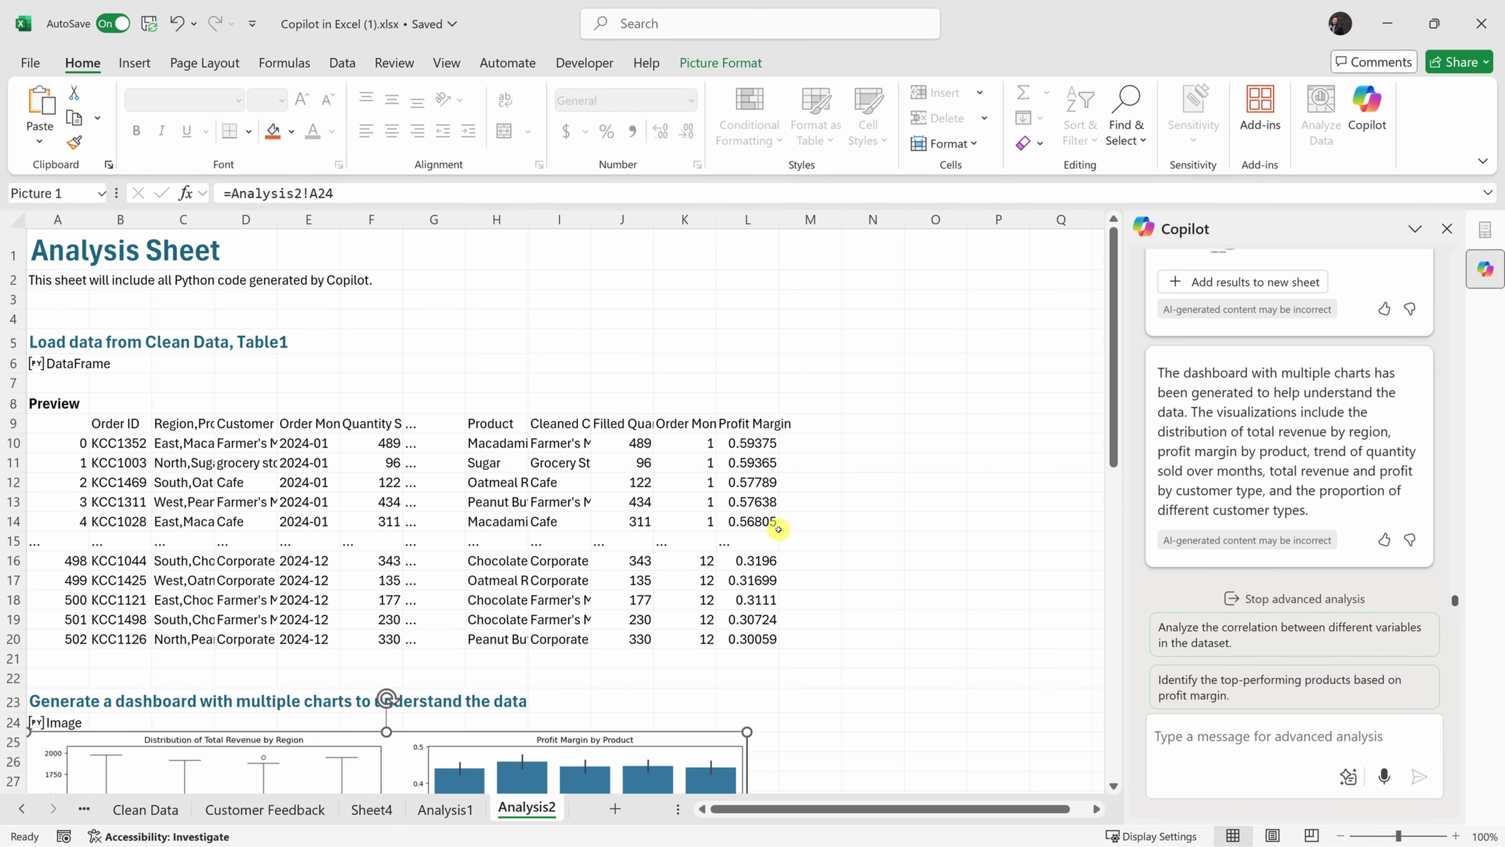
left_click_drag(65, 405, 774, 638)
left_click(810, 639)
scroll(795, 529, "down", 5)
scroll(794, 529, "down", 2)
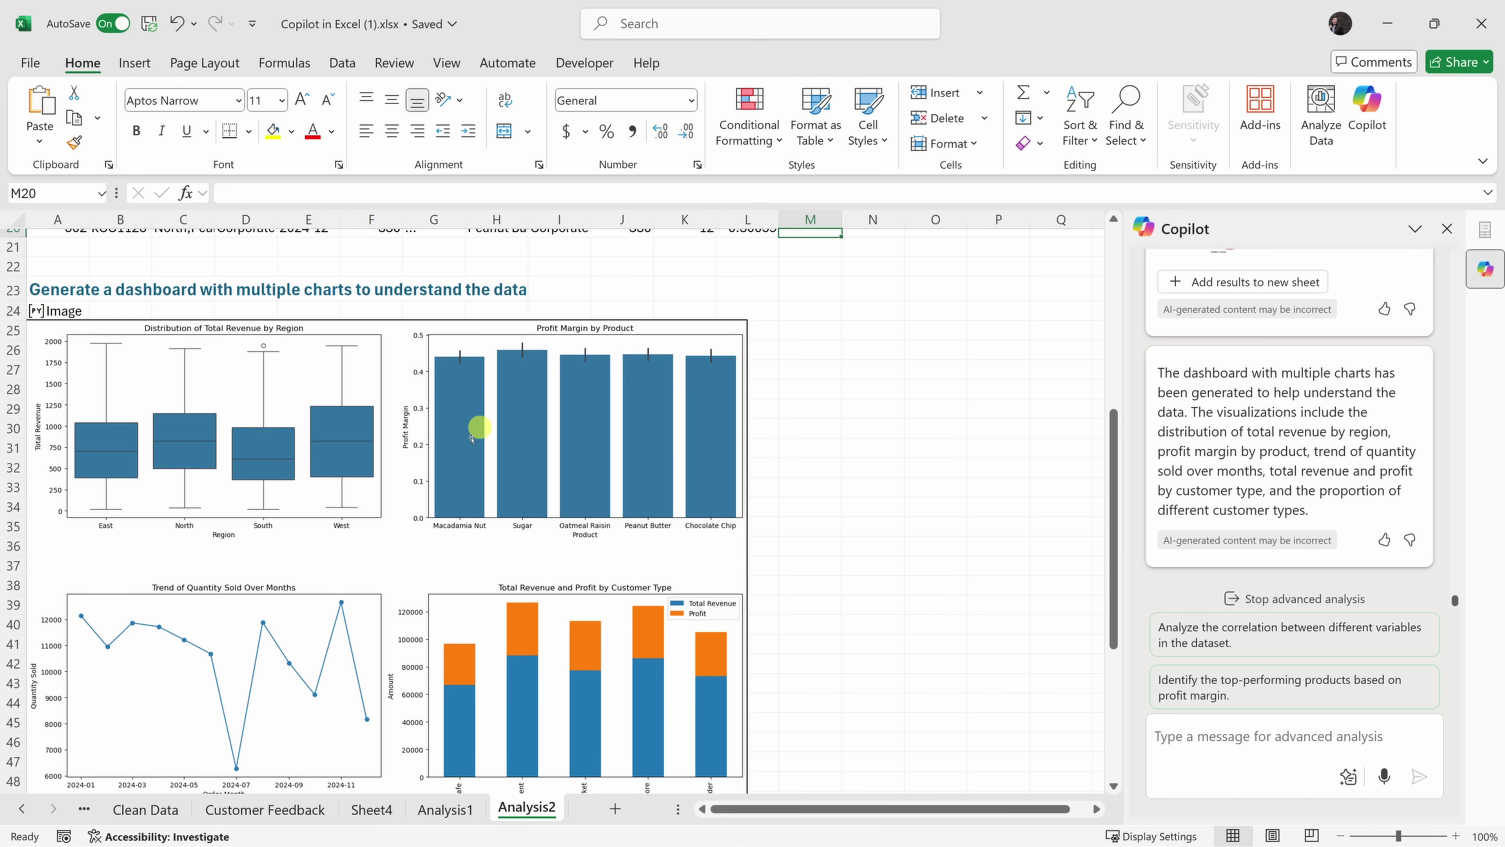
scroll(568, 412, "down", 3)
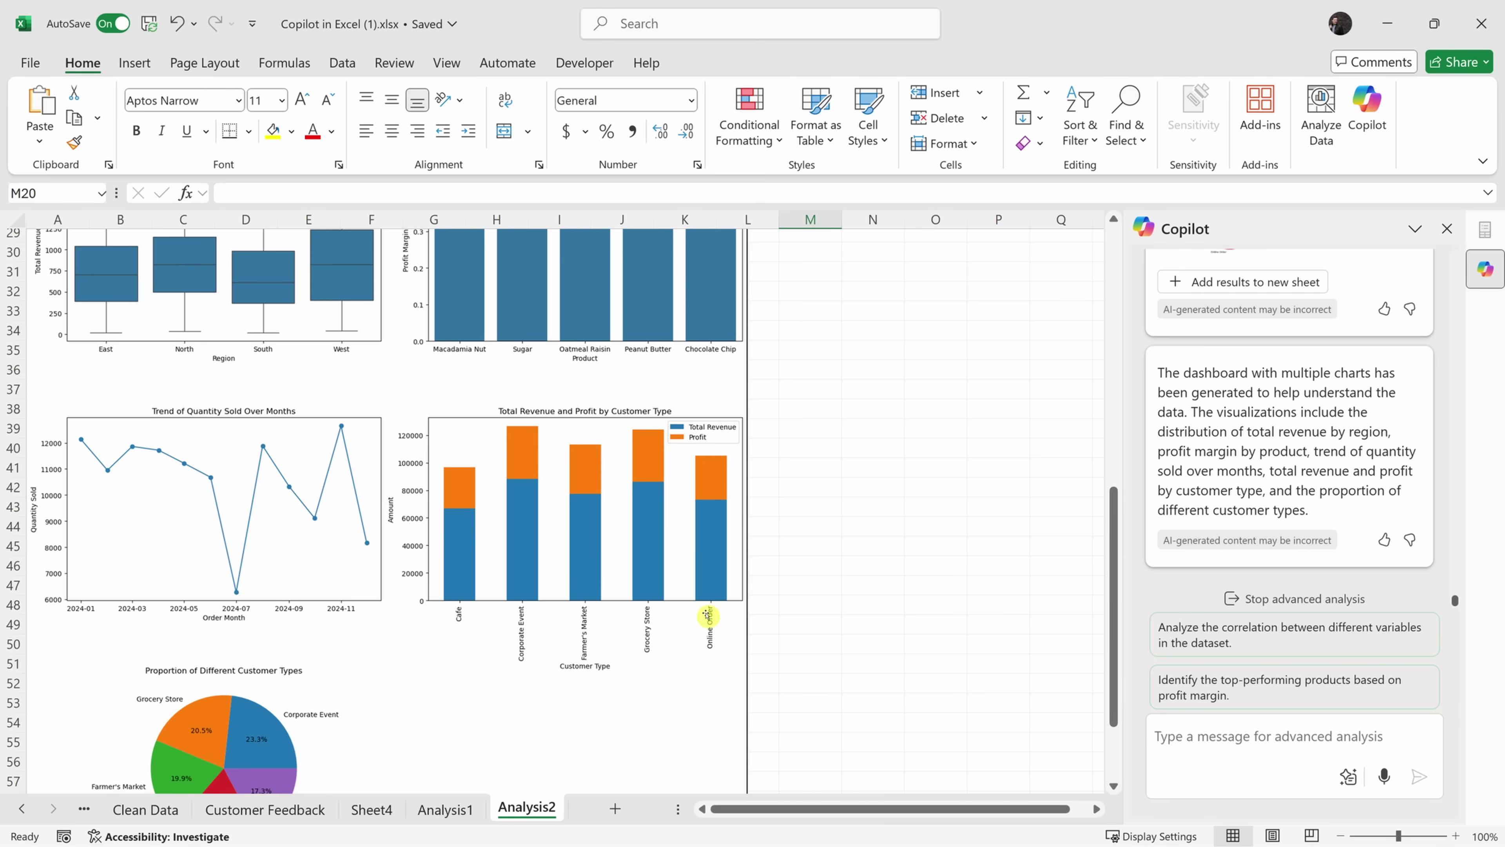
scroll(693, 599, "down", 3)
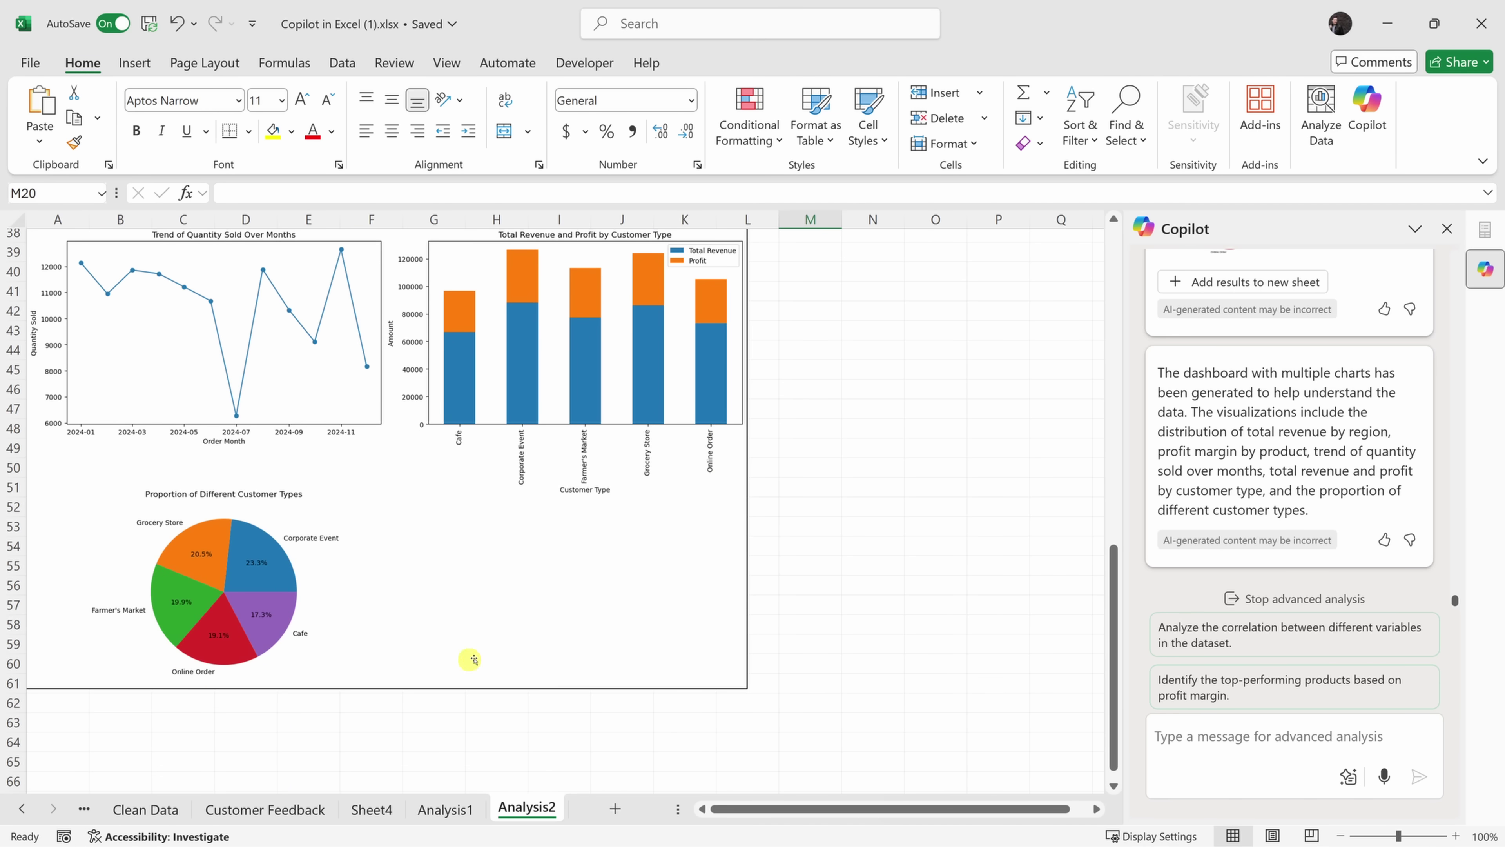
scroll(564, 626, "up", 6)
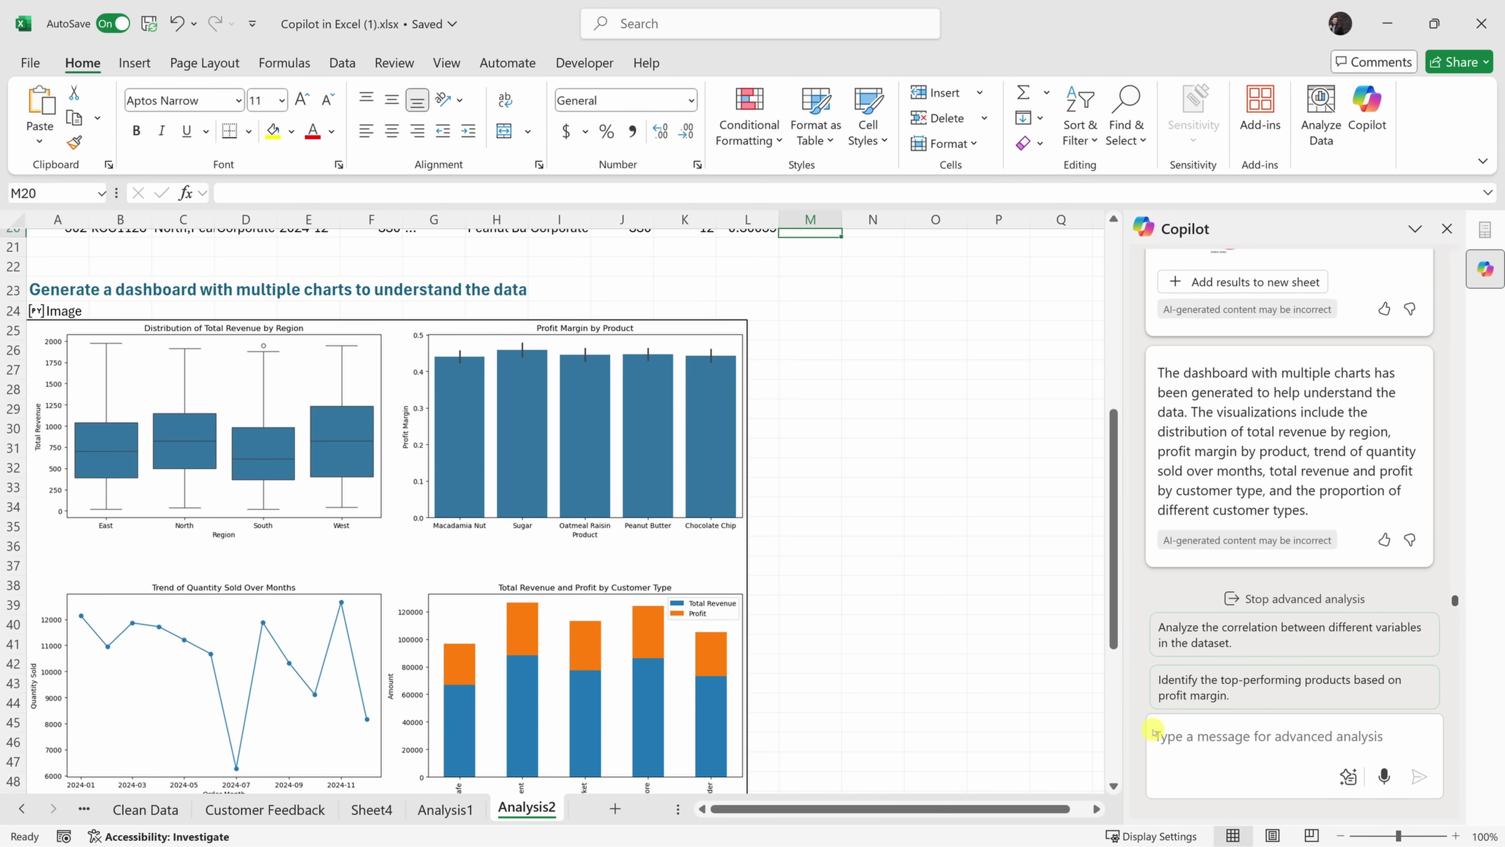
Check the Microsoft 365 Insider channel in the account settings, leave it without changes and return to the workbook.
left_click(32, 63)
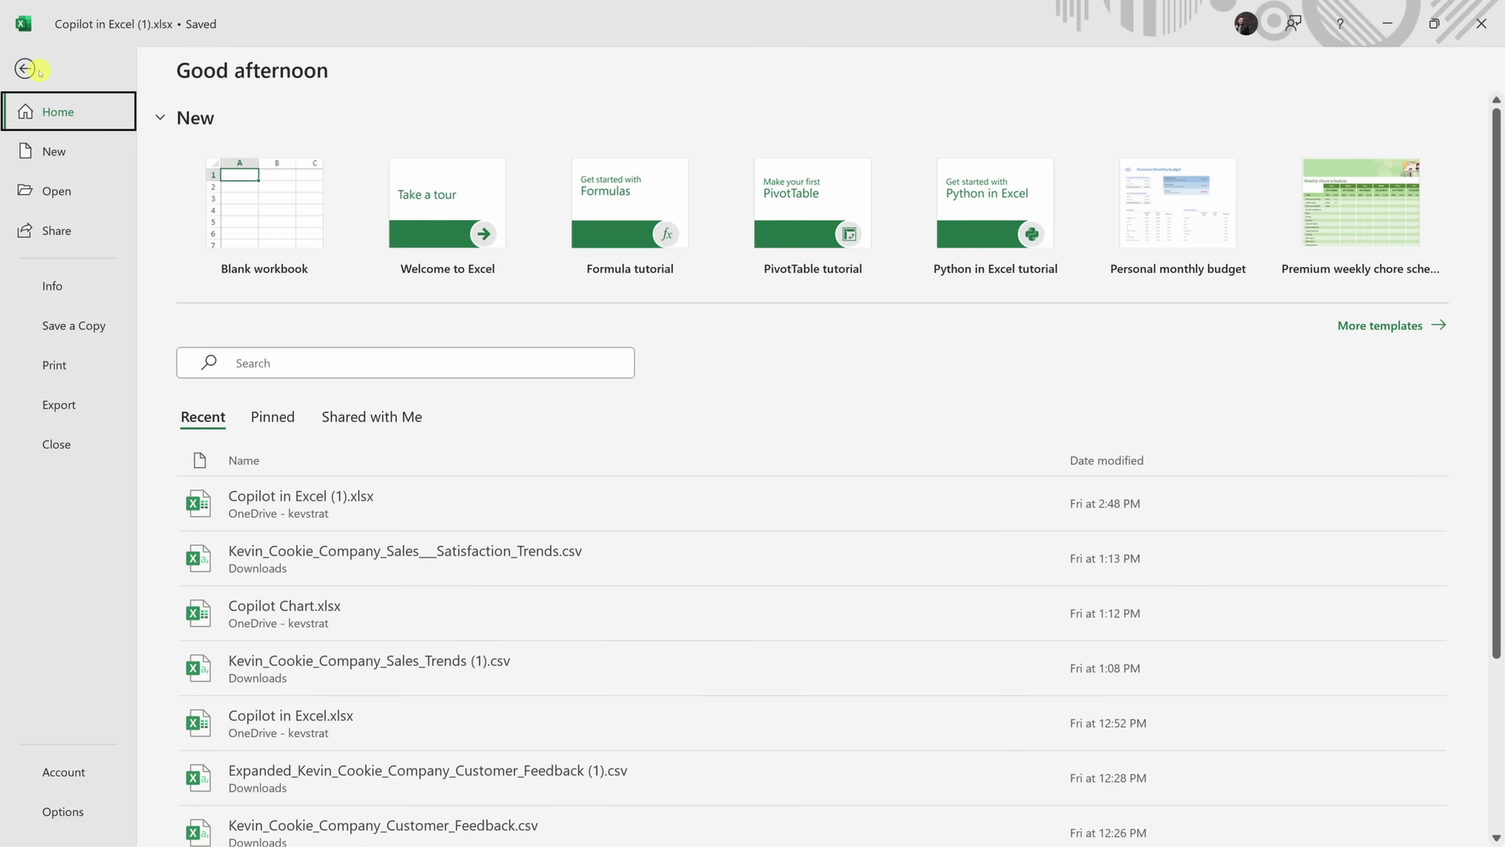
left_click(76, 775)
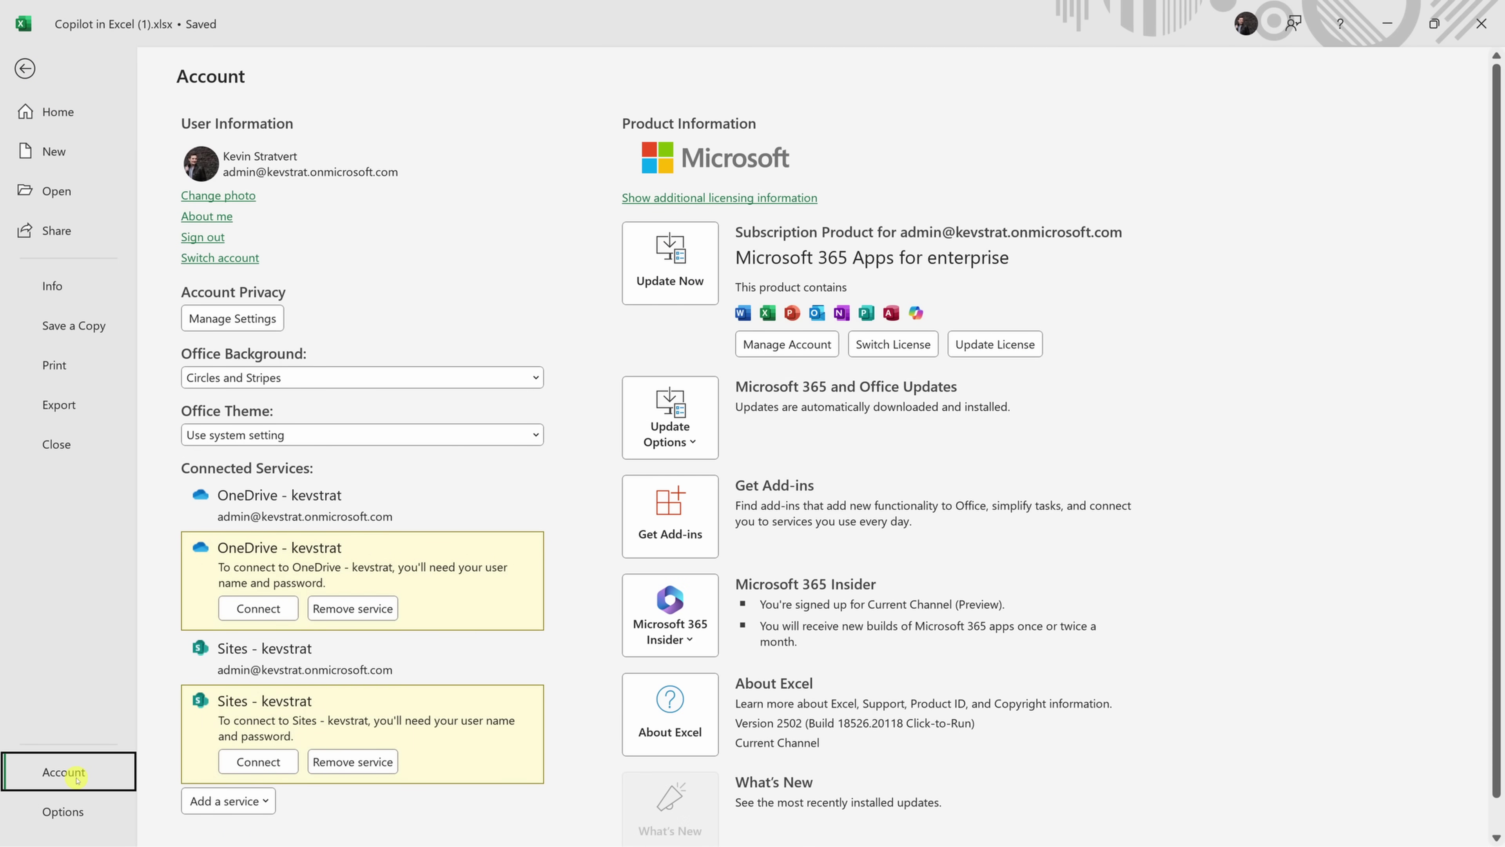
left_click(697, 642)
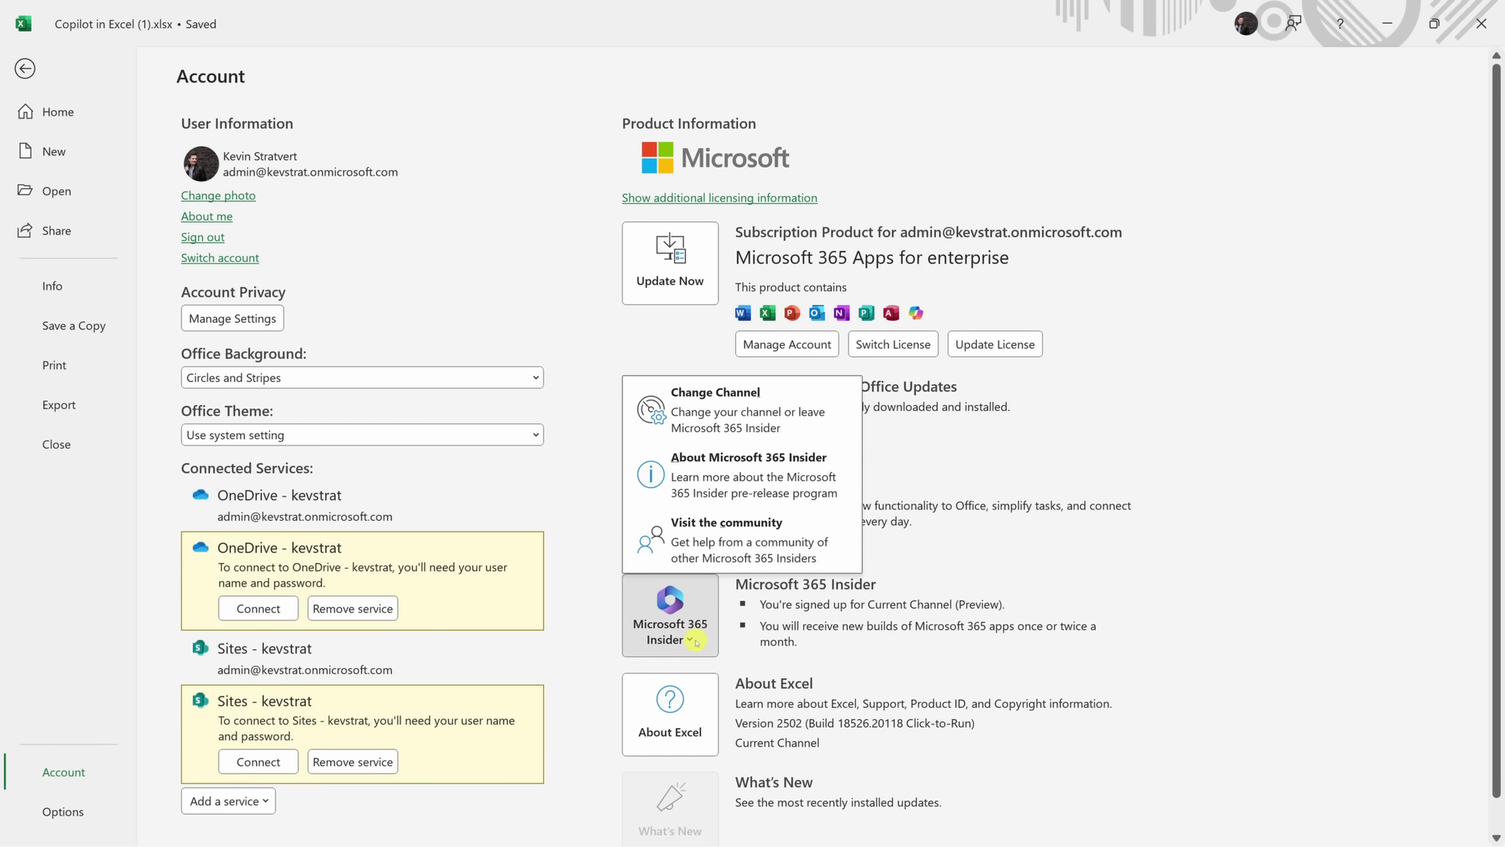
left_click(717, 410)
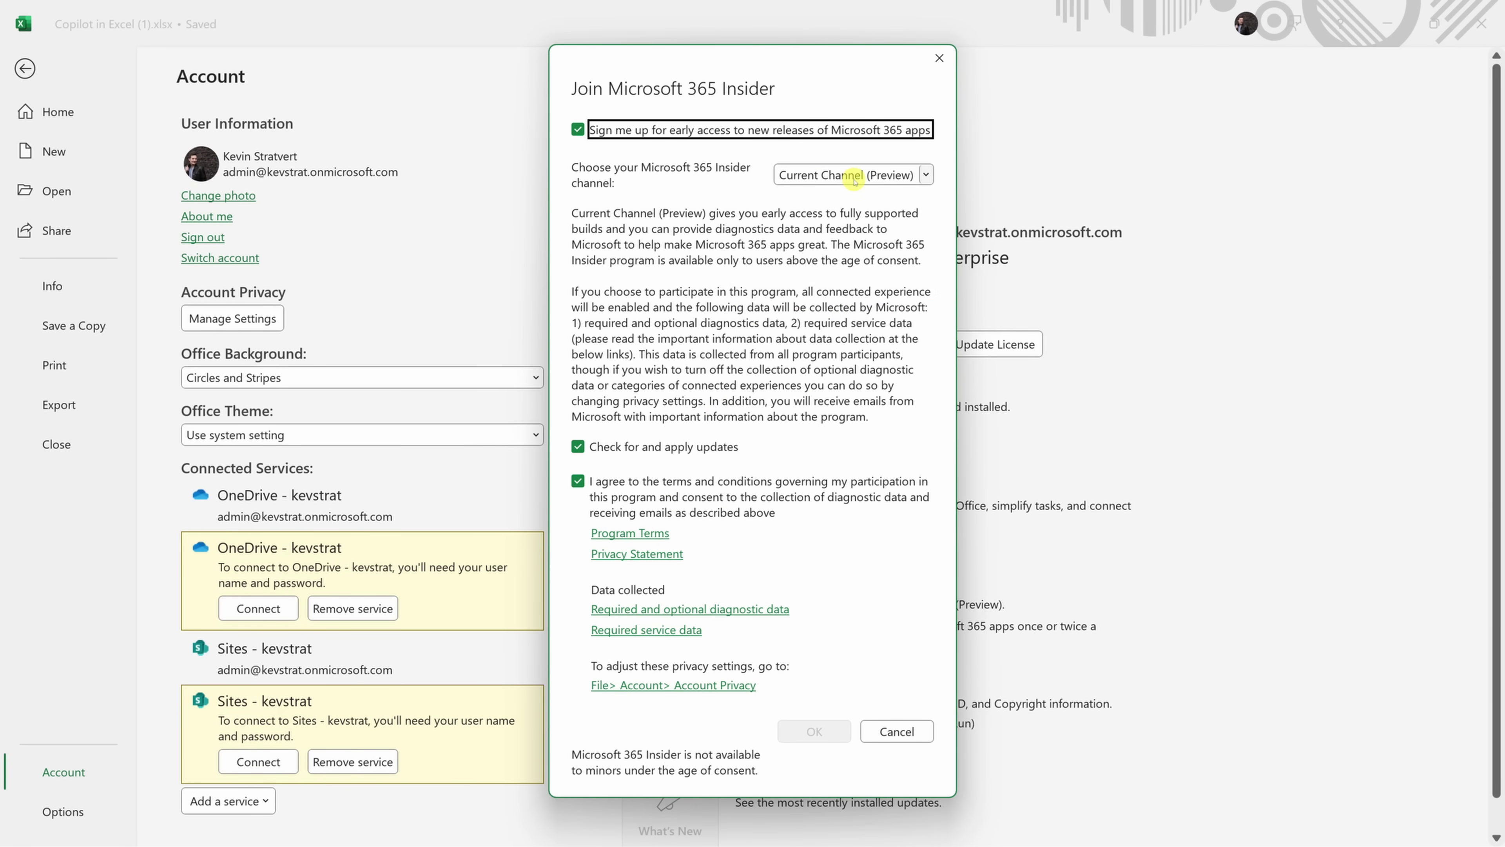
left_click(939, 57)
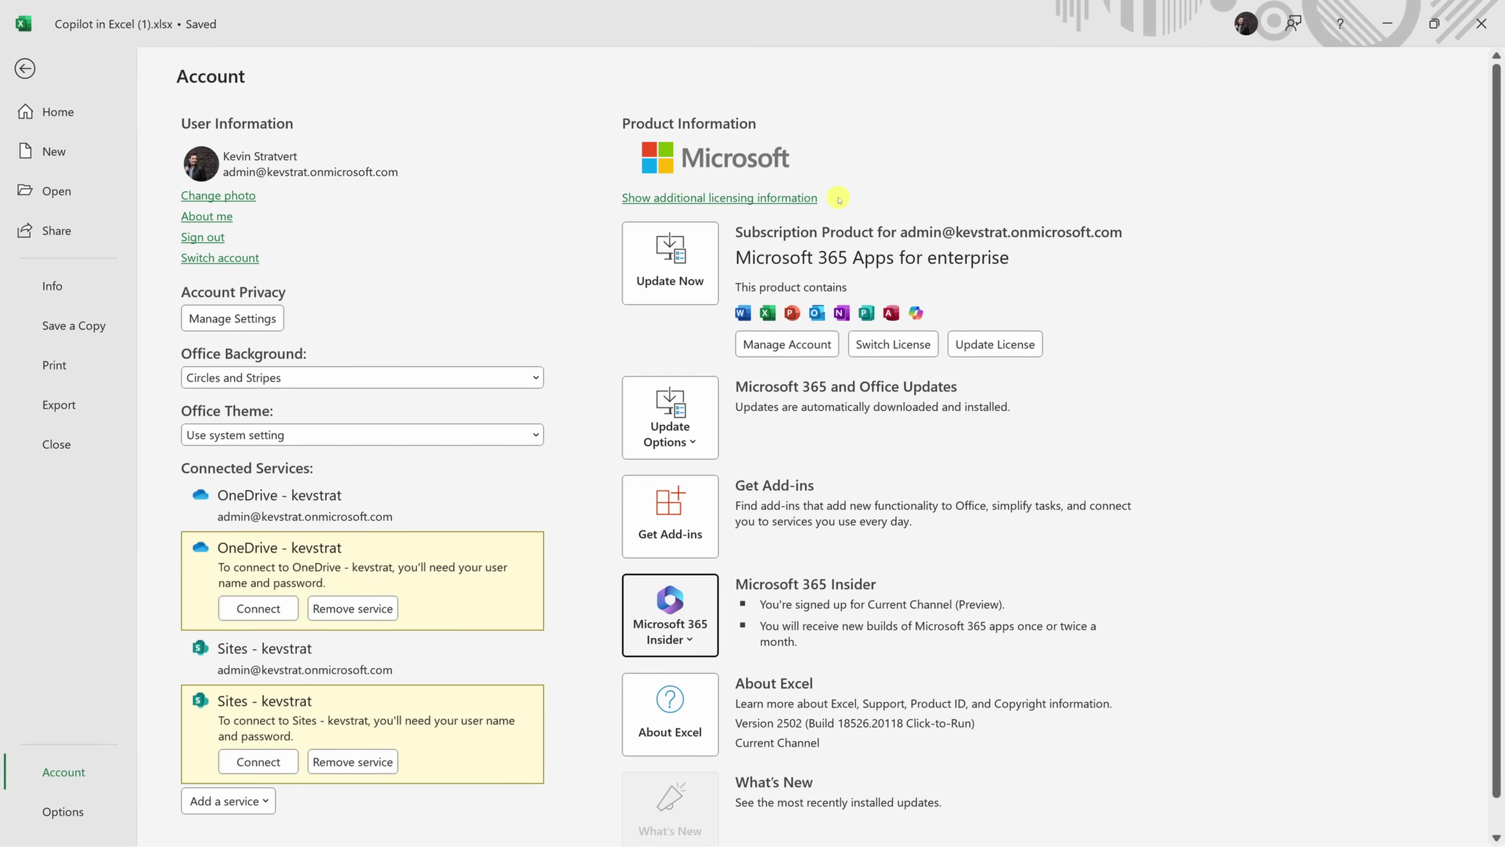
left_click(27, 70)
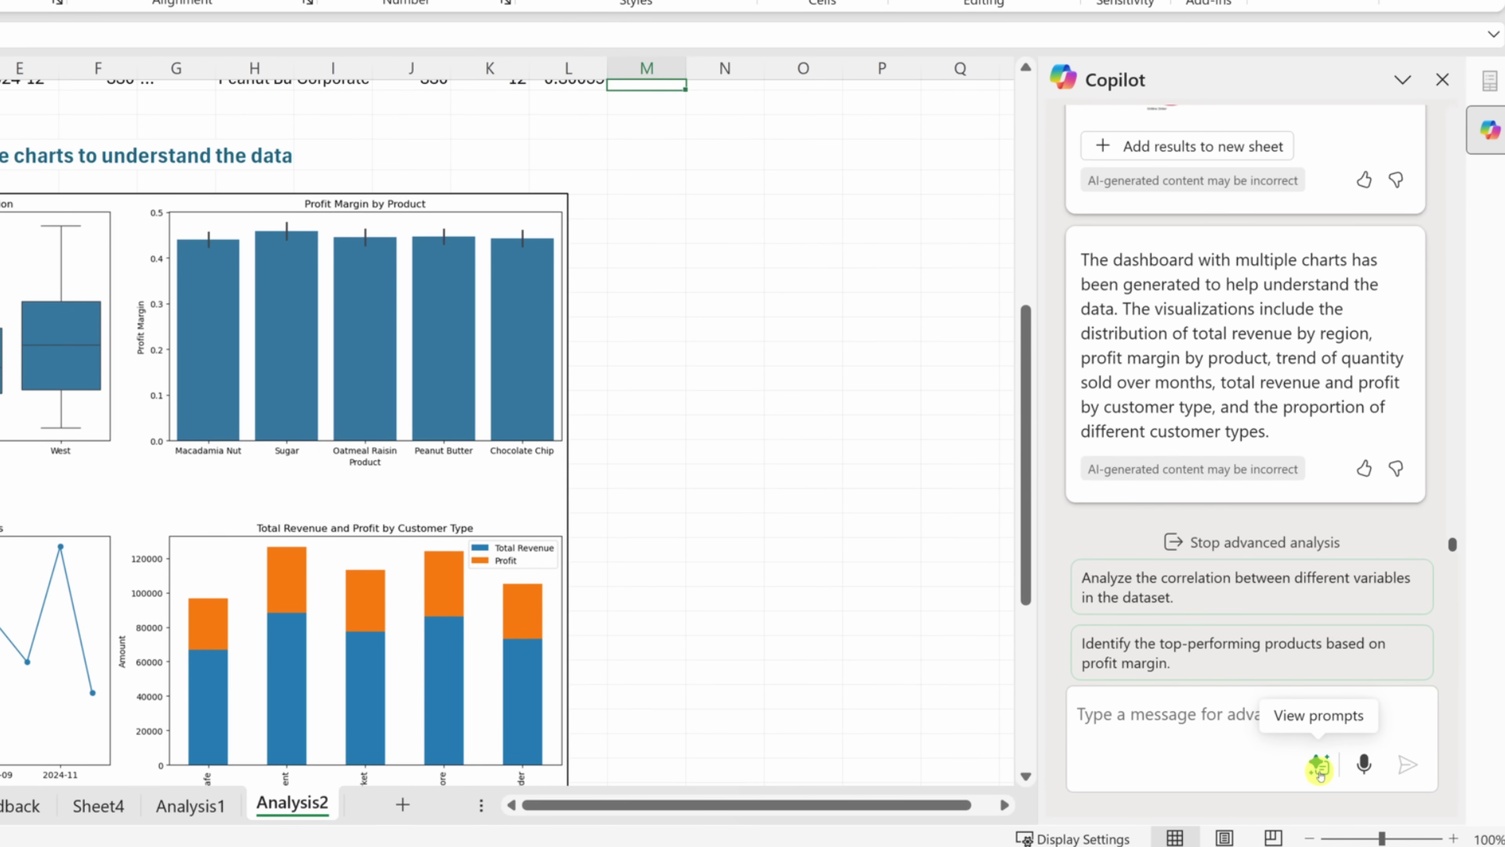
Browse the Copilot Prompt Gallery for sample prompts on formulas, columns, highlighting, PivotTables, graphs and Python analysis.
left_click(1318, 768)
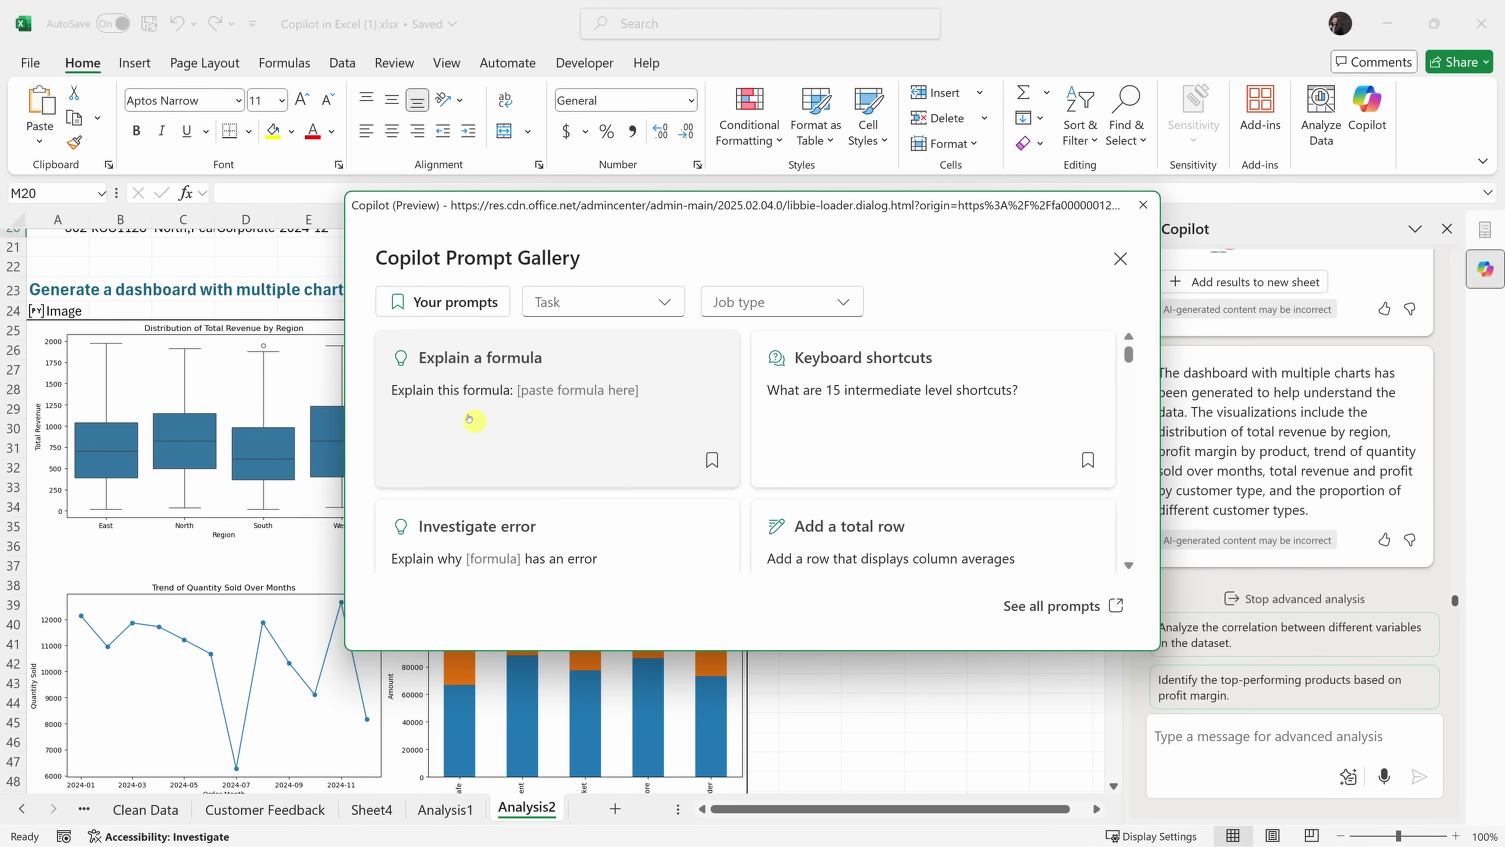
scroll(599, 380, "down", 2)
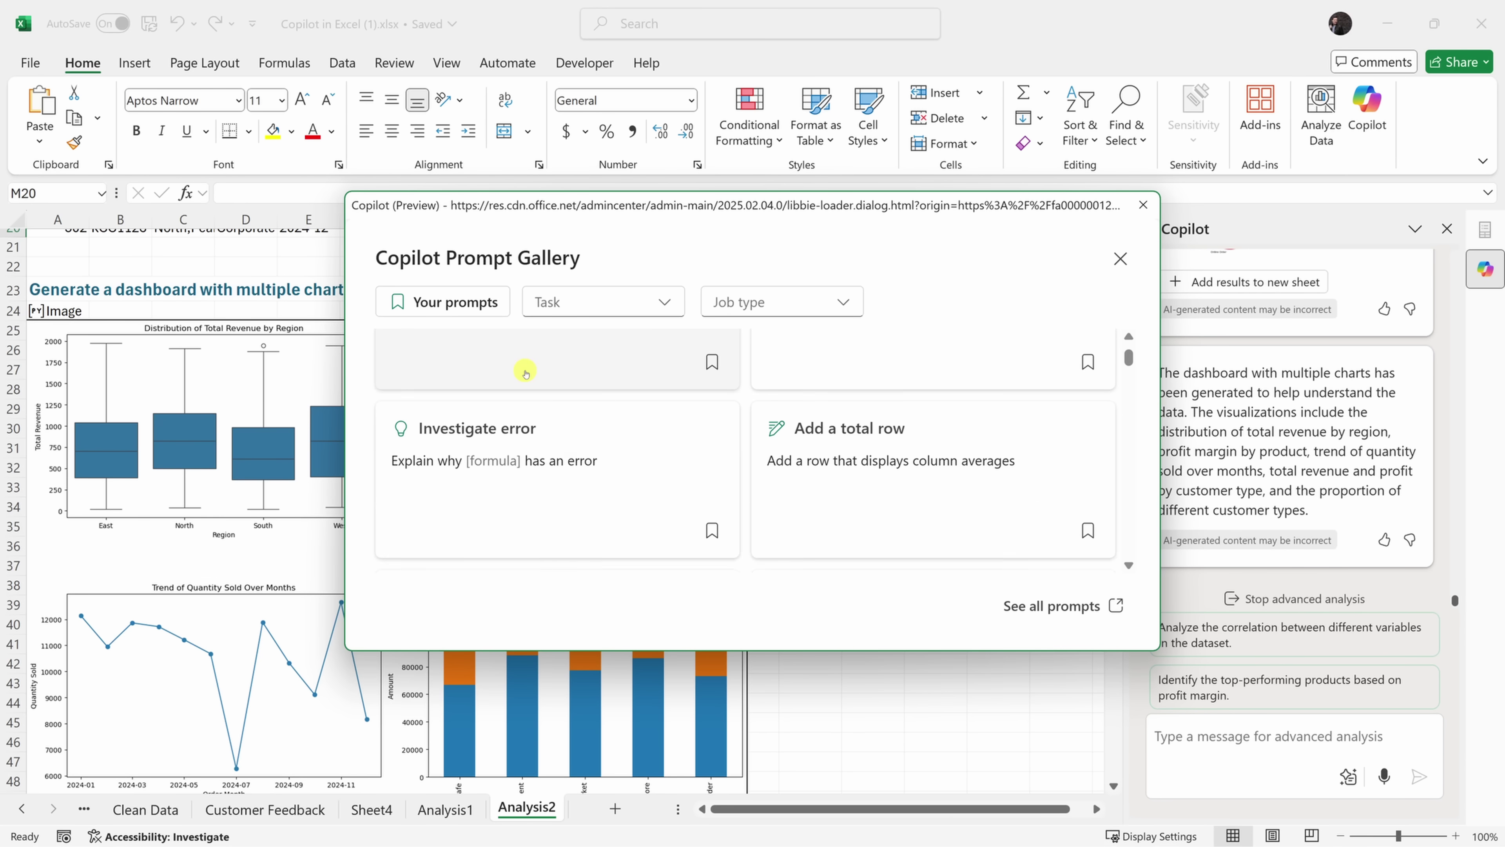
scroll(877, 432, "down", 3)
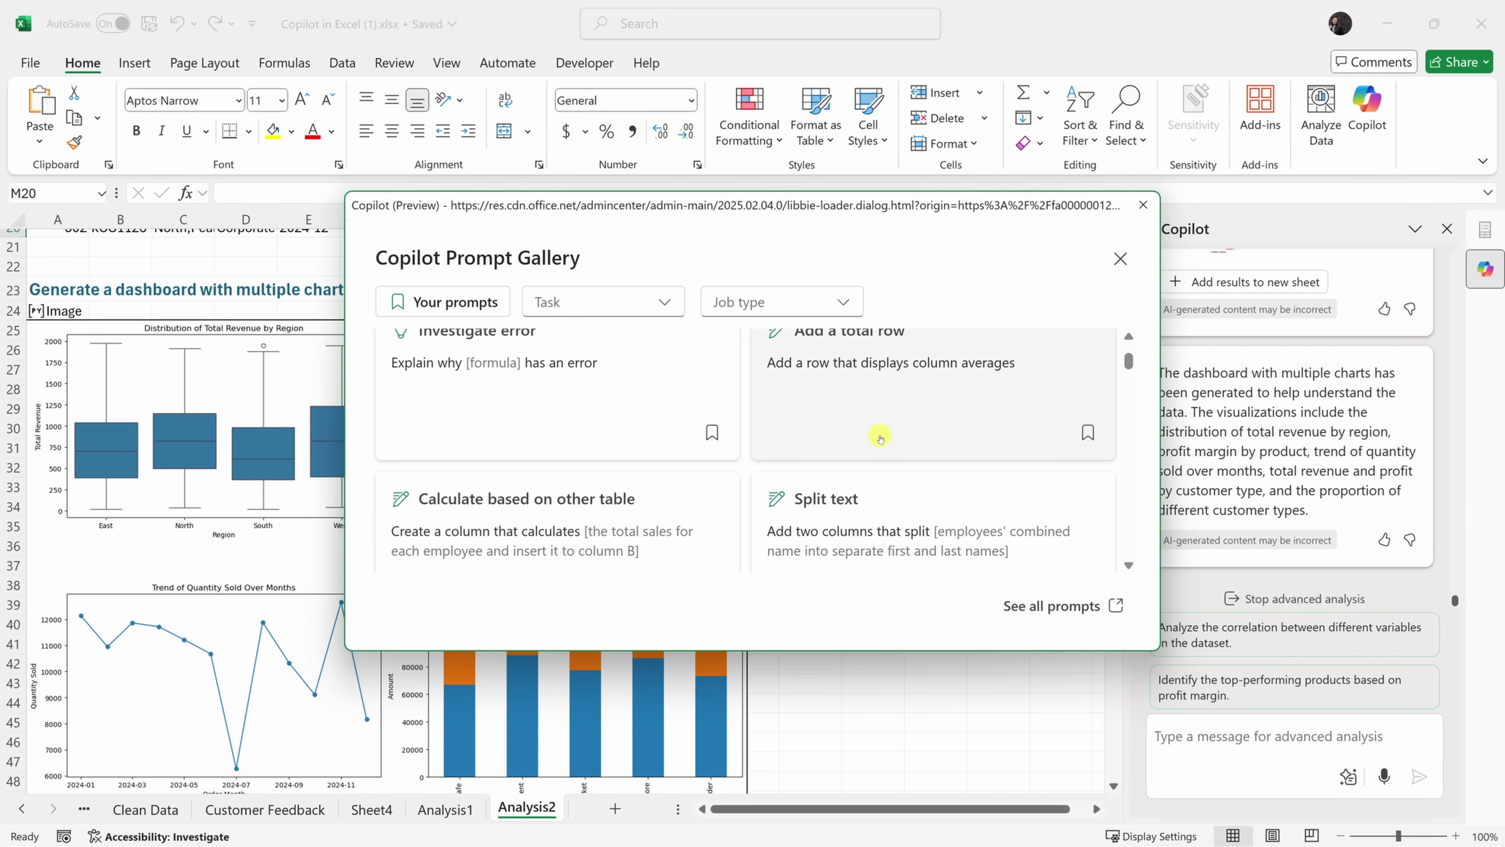
scroll(880, 437, "up", 2)
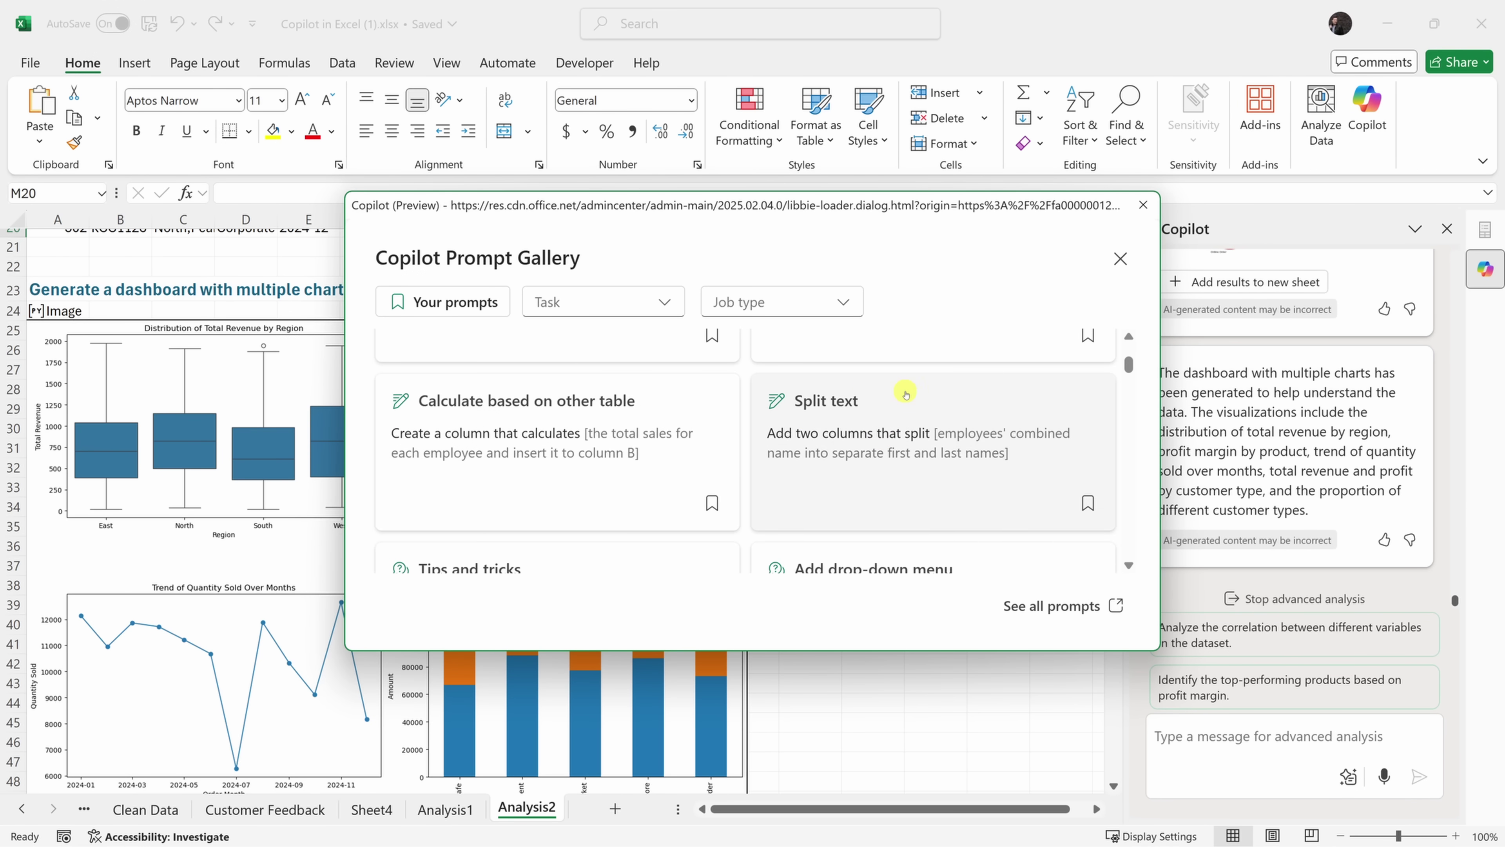
scroll(598, 396, "down", 2)
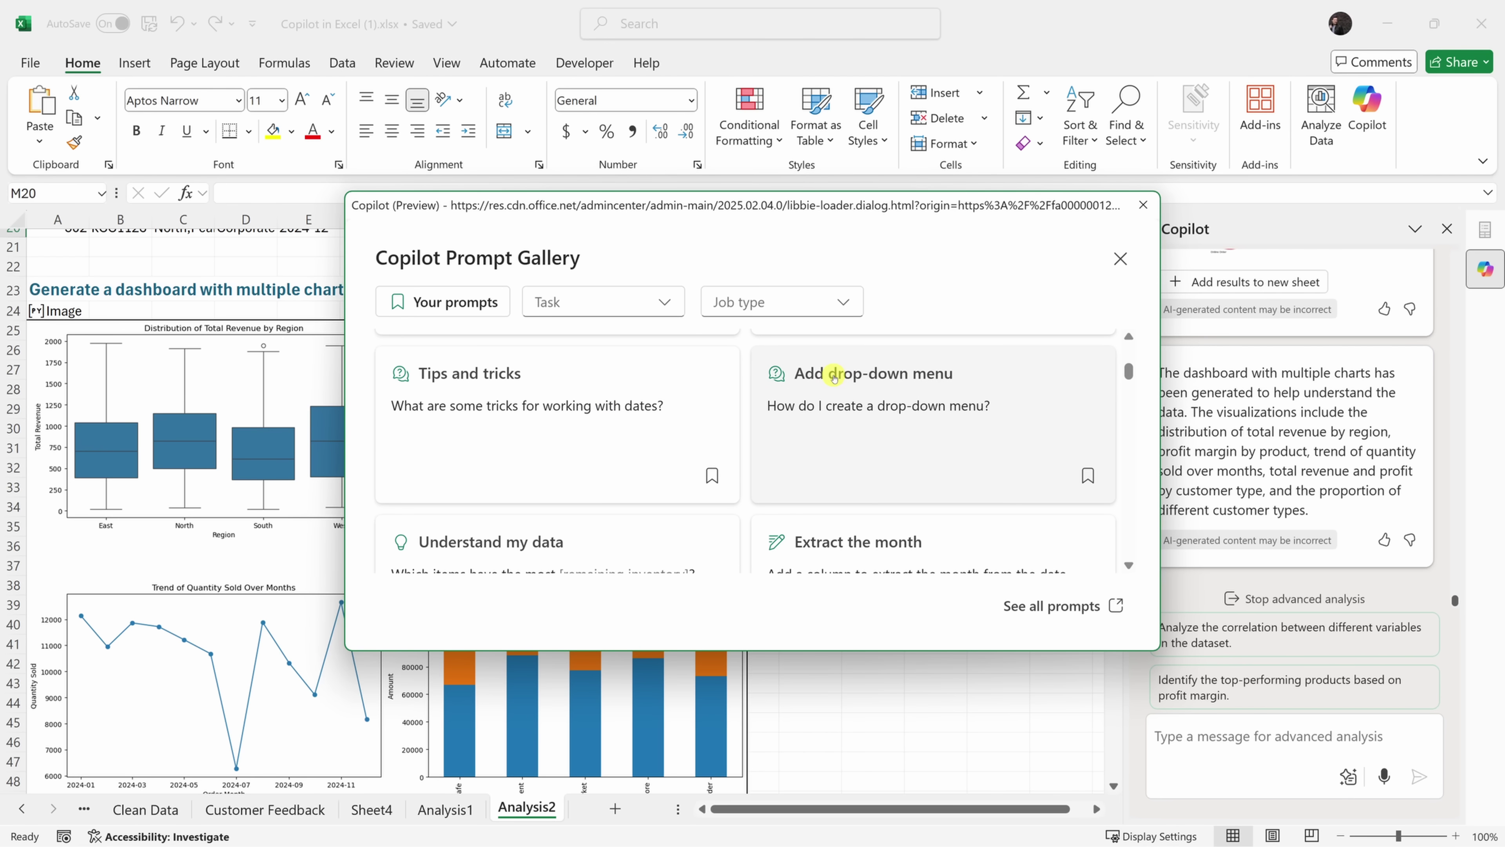
scroll(836, 379, "down", 8)
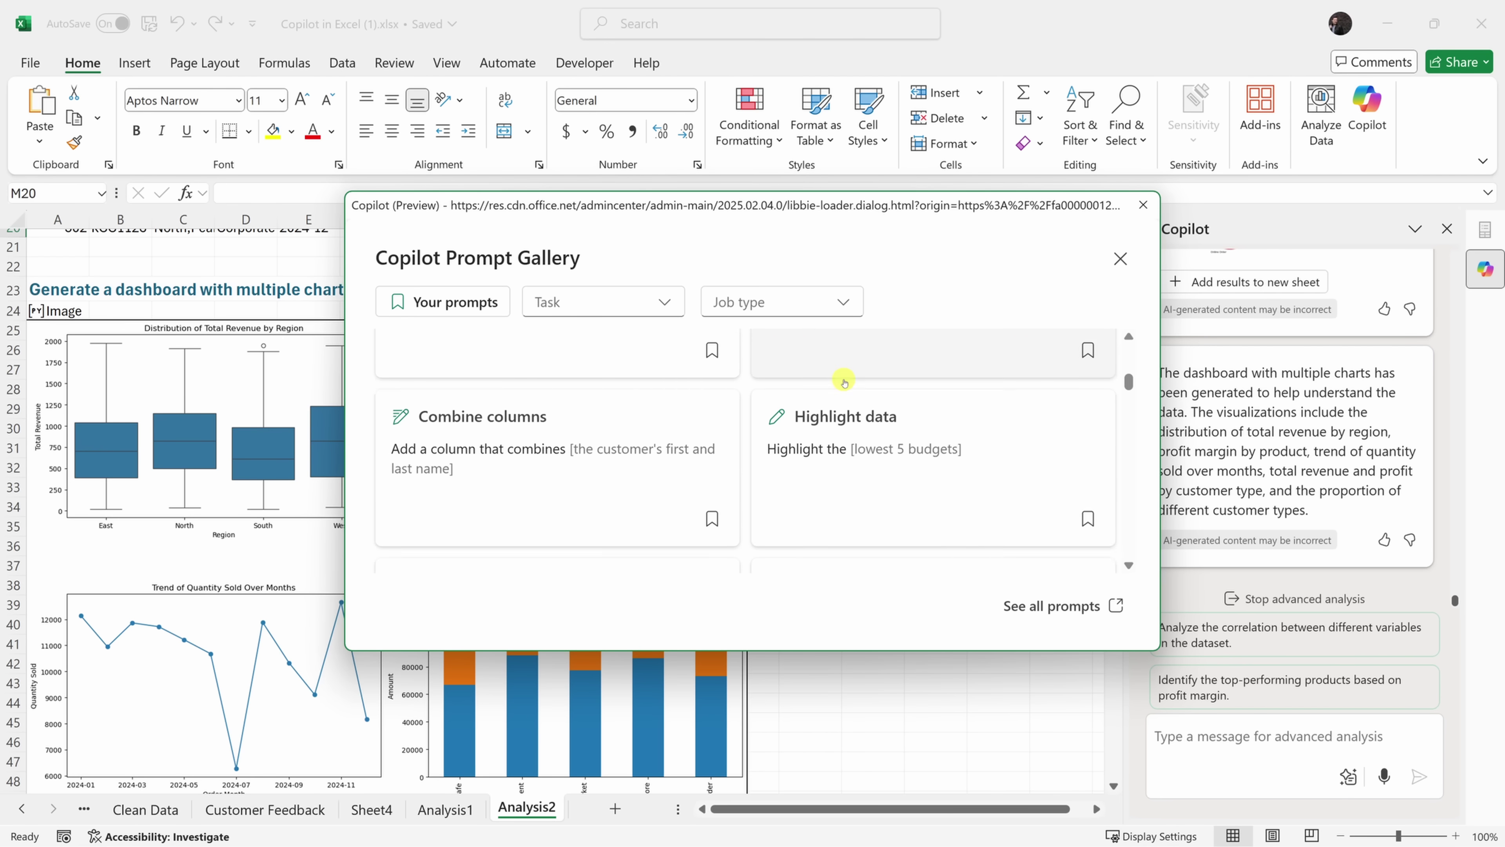
scroll(844, 381, "down", 10)
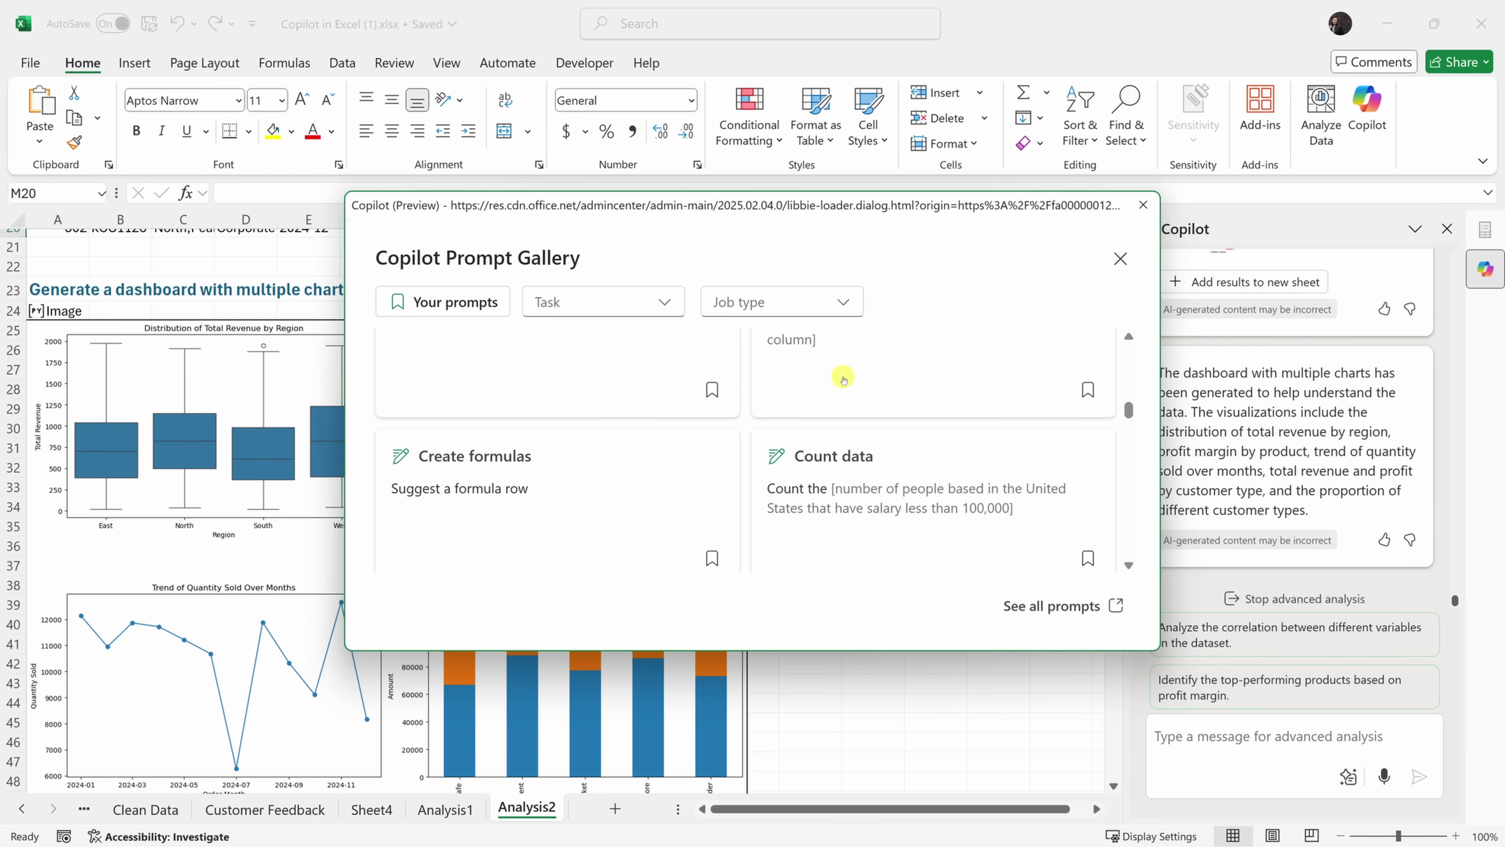
scroll(844, 381, "down", 10)
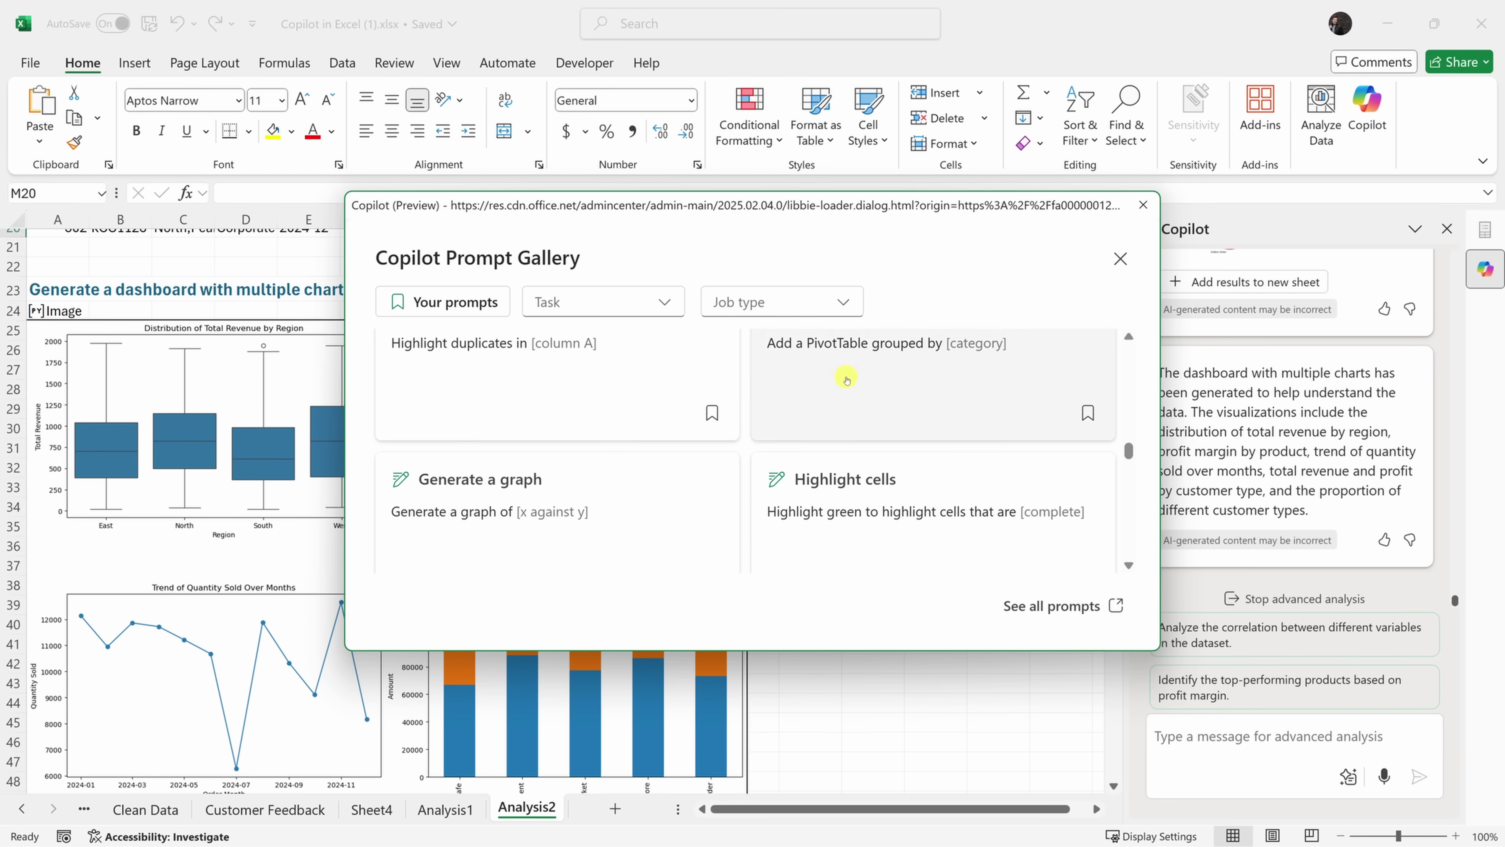
scroll(846, 380, "down", 5)
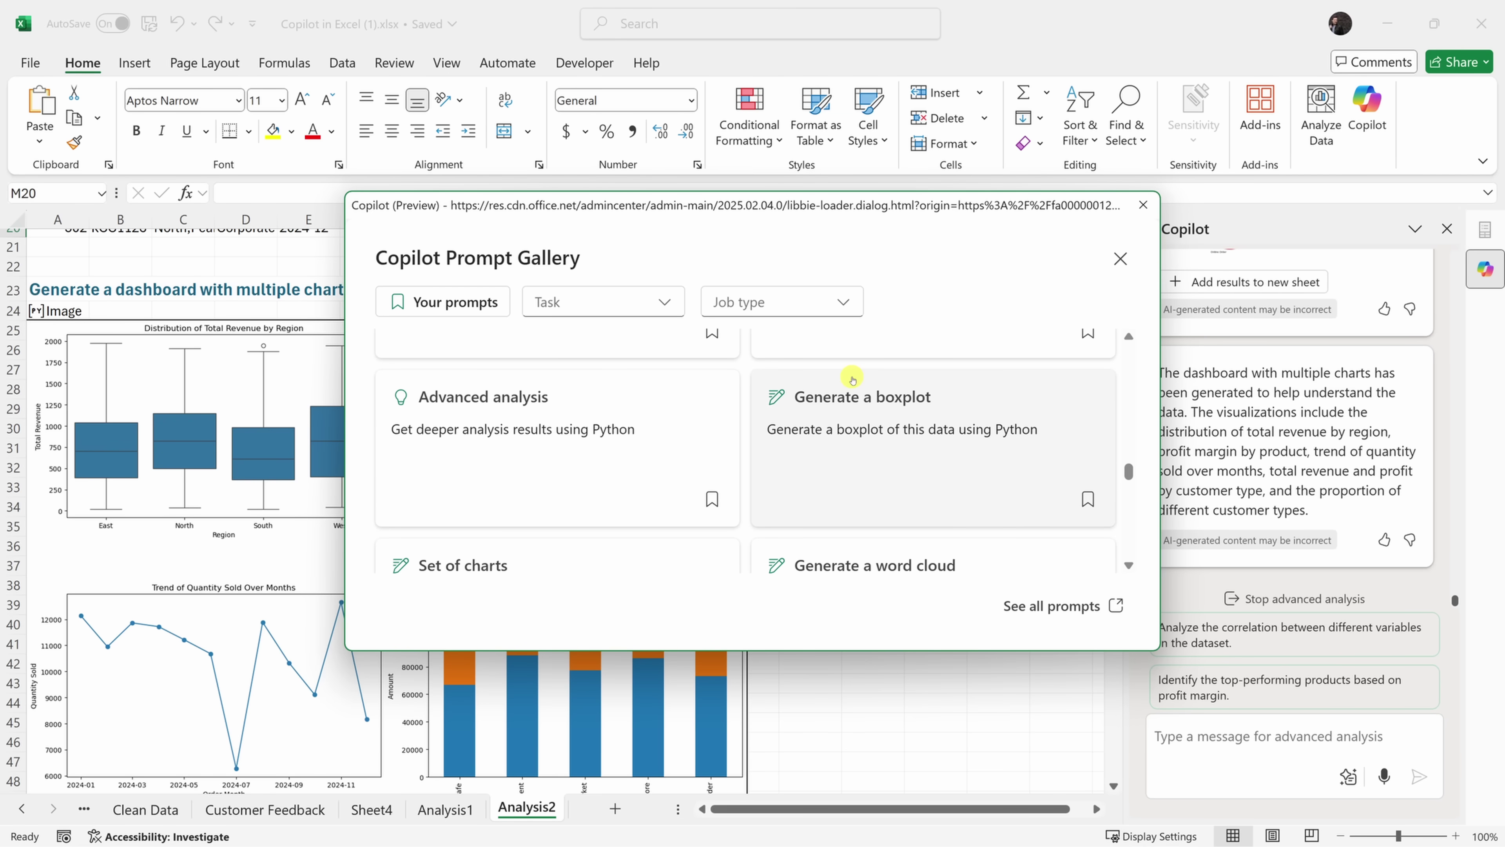